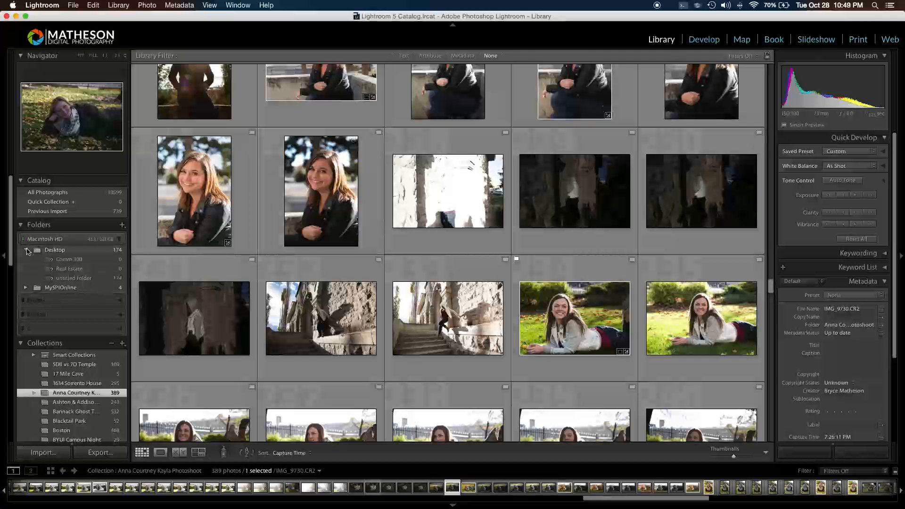
Collapse the Desktop folder in the folder list and browse the photos of the current collection
left_click(26, 250)
scroll(66, 272, "down", 2)
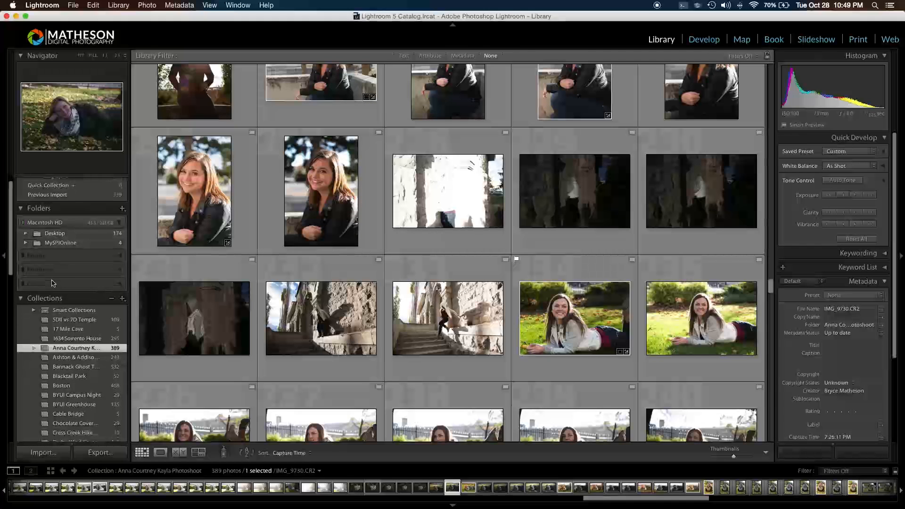
scroll(66, 272, "up", 2)
scroll(419, 267, "up", 5)
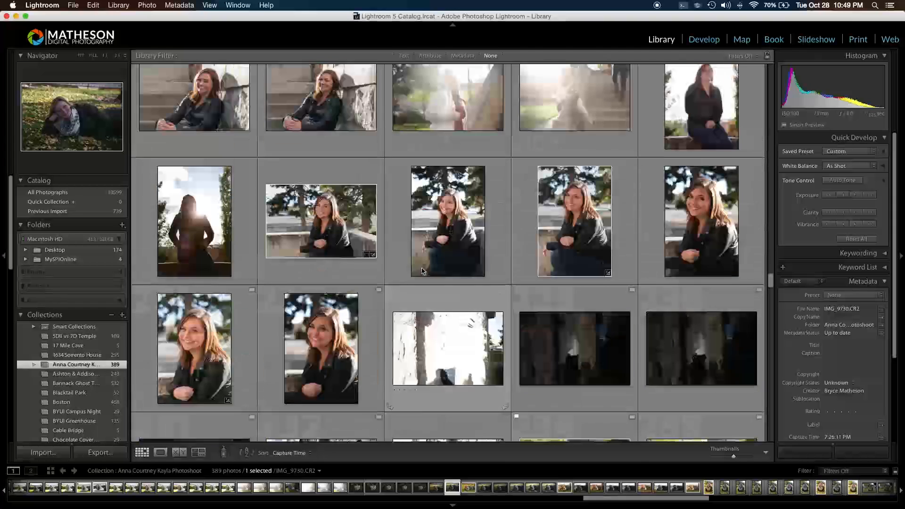
scroll(419, 271, "up", 4)
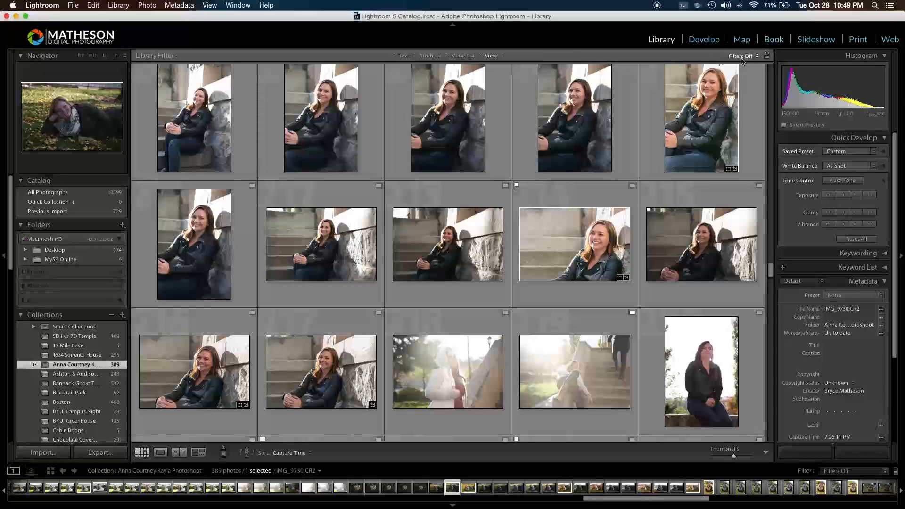
Open the photo import window, inspect the Macintosh HD source folders down to Users, and close it without importing
left_click(37, 454)
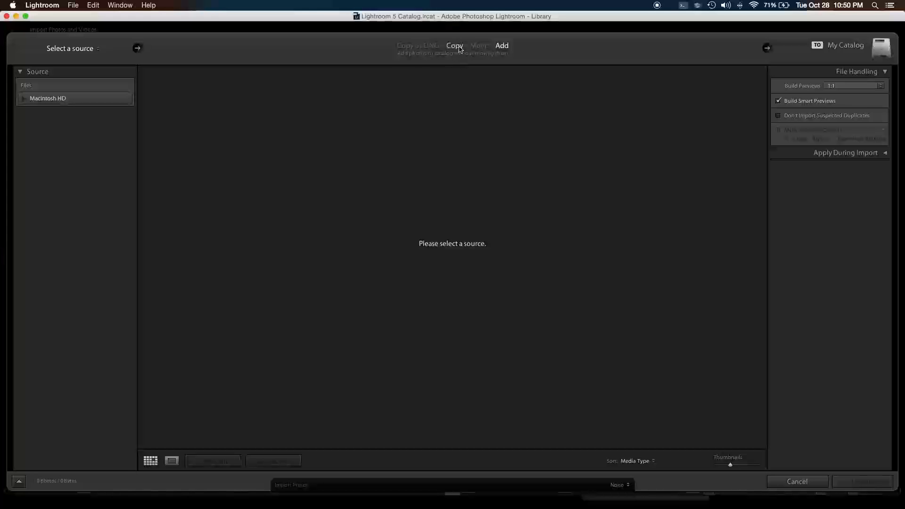
left_click(25, 99)
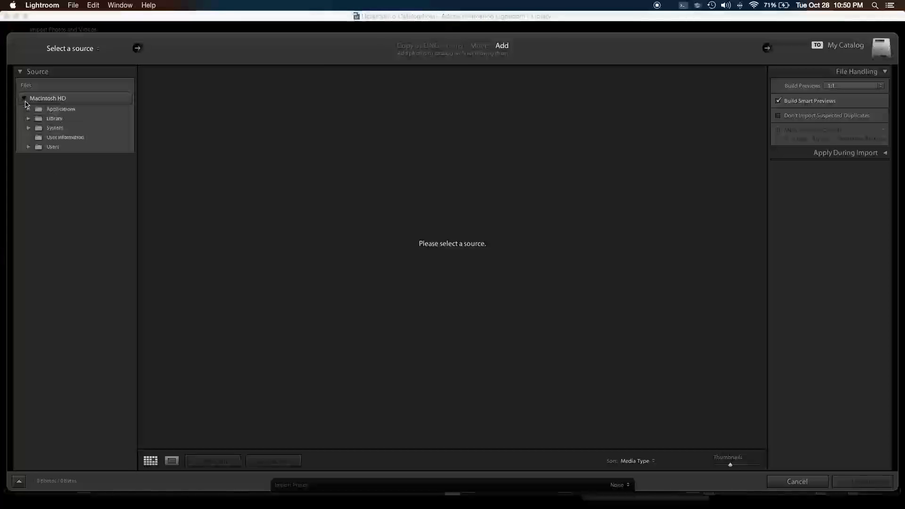
left_click(28, 147)
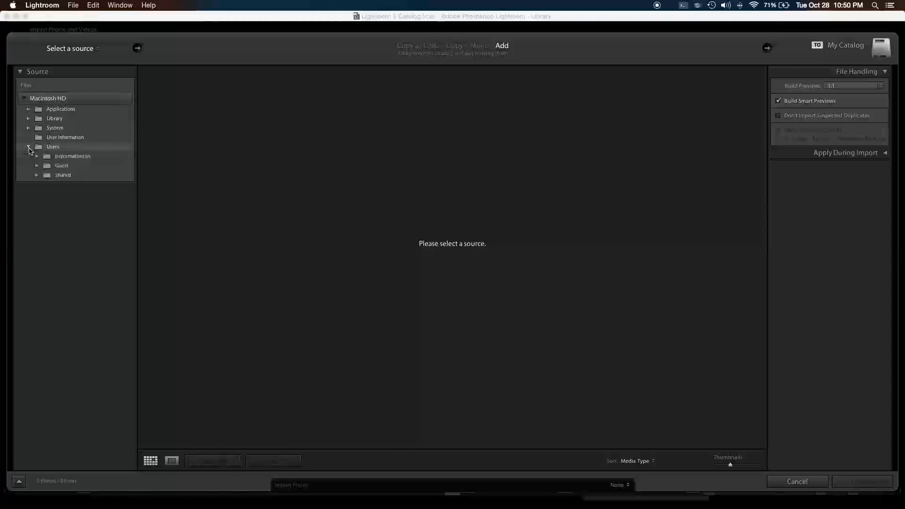
left_click(29, 148)
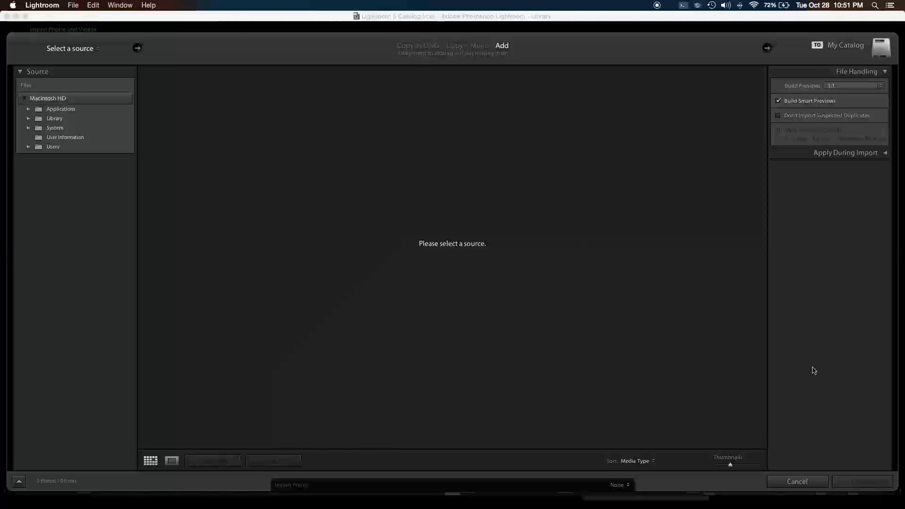
left_click(797, 482)
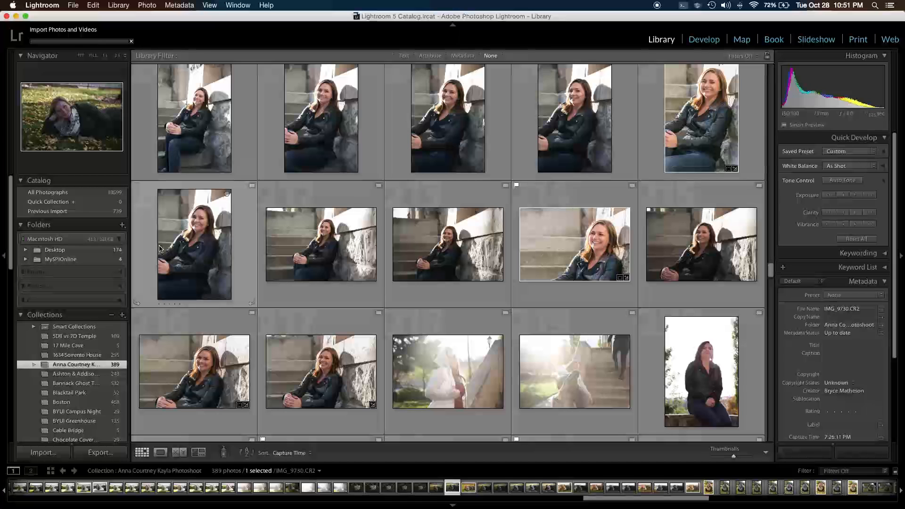
Show all photographs in the catalog and browse to the wooden building and parasol portrait photos
left_click(40, 193)
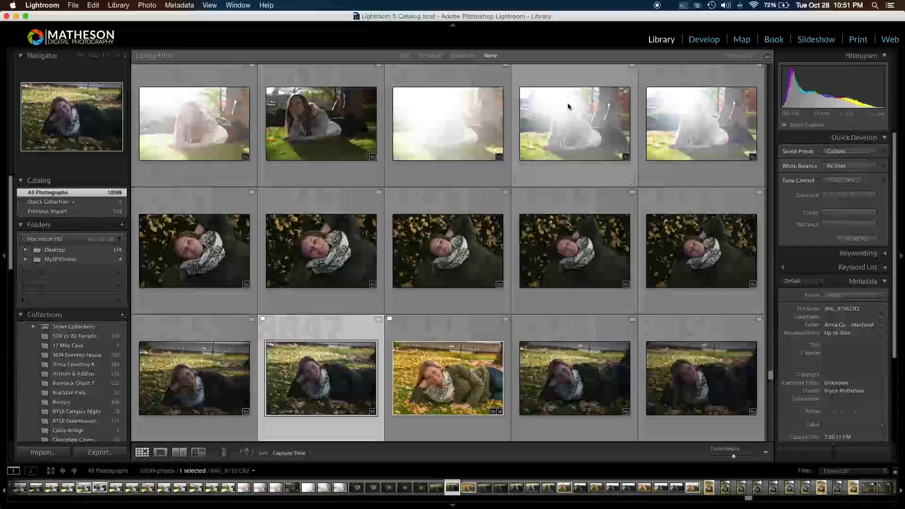
scroll(567, 103, "down", 5)
scroll(600, 189, "down", 15)
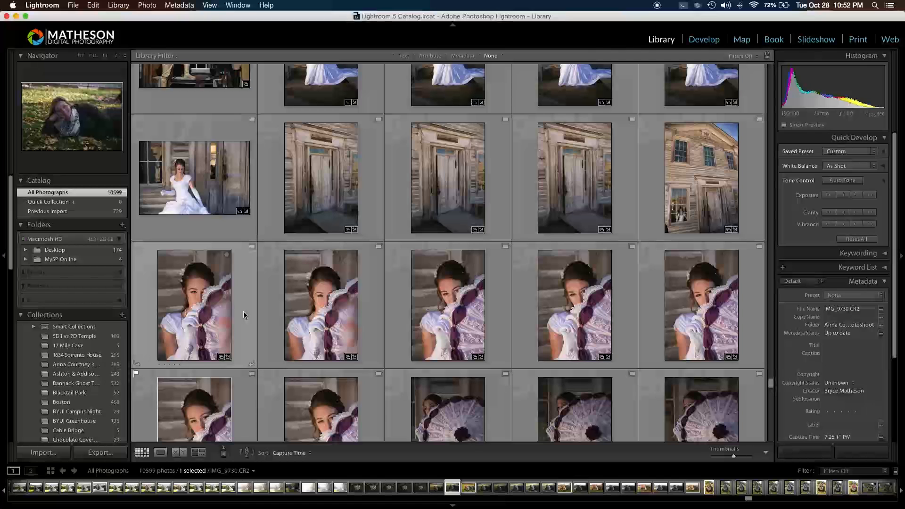
scroll(244, 315, "down", 1)
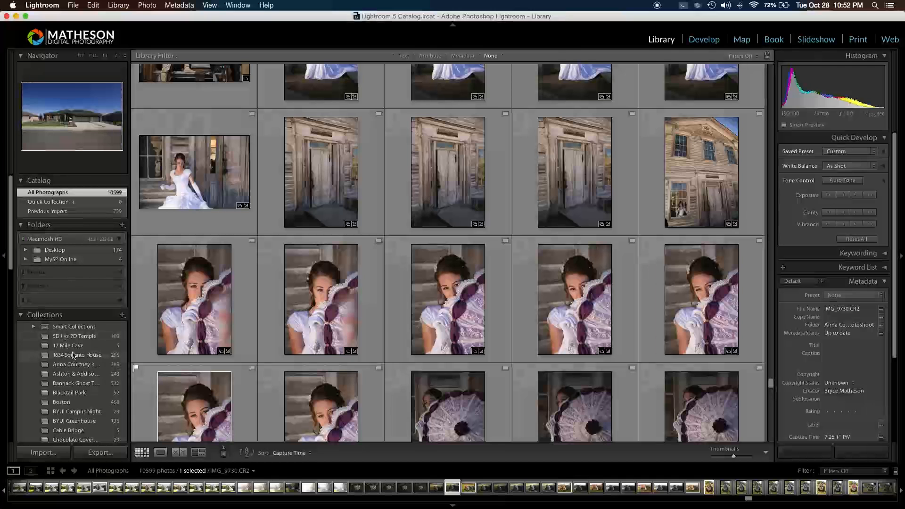
Create a new collection named Test Collection
left_click(122, 316)
left_click(144, 320)
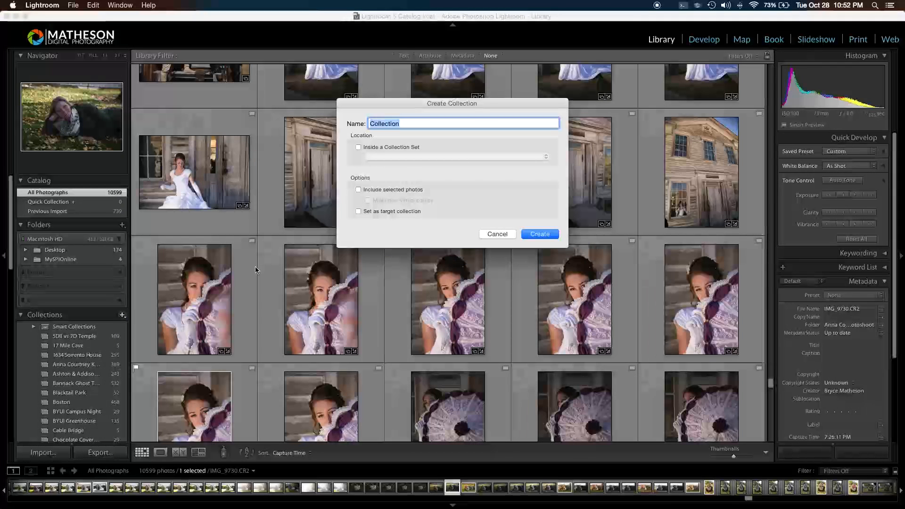
type("Test Collection")
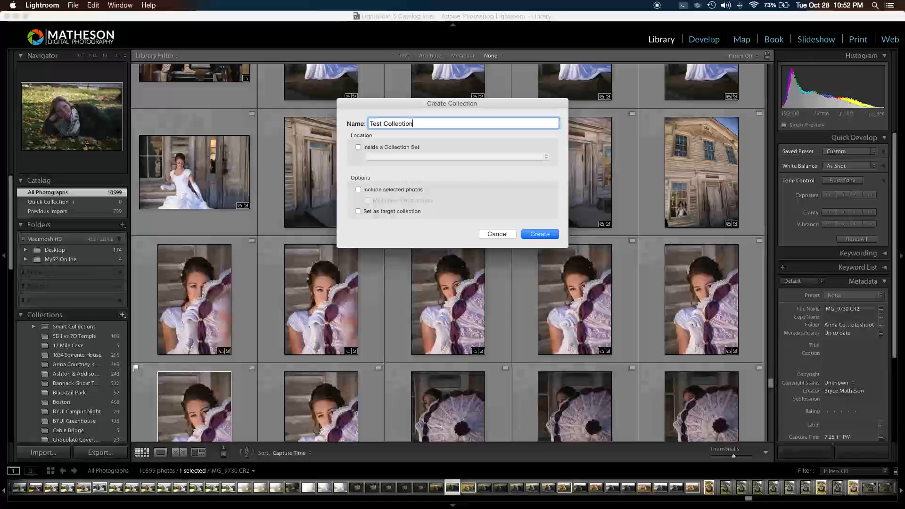
key("Return")
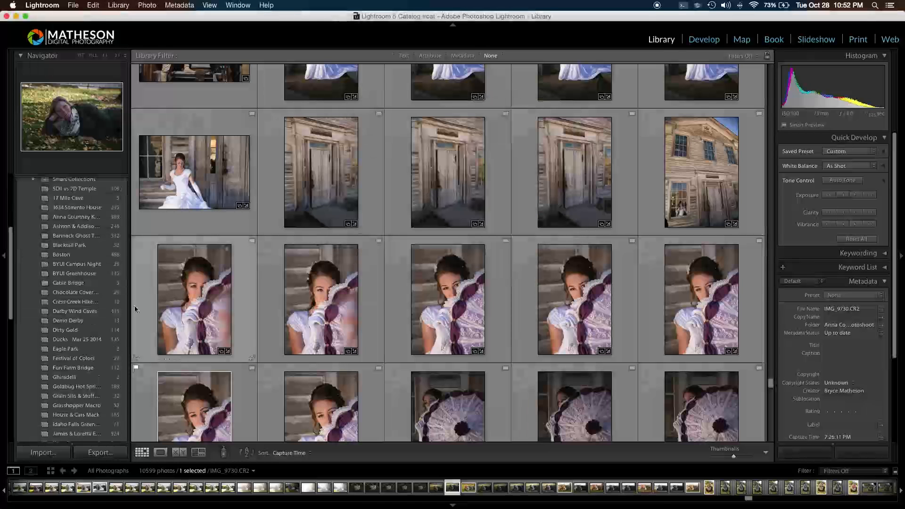
Add the three wooden door photos, the adjacent building photo and the first parasol portrait to Test Collection, and open that collection
scroll(78, 340, "down", 8)
scroll(78, 339, "down", 2)
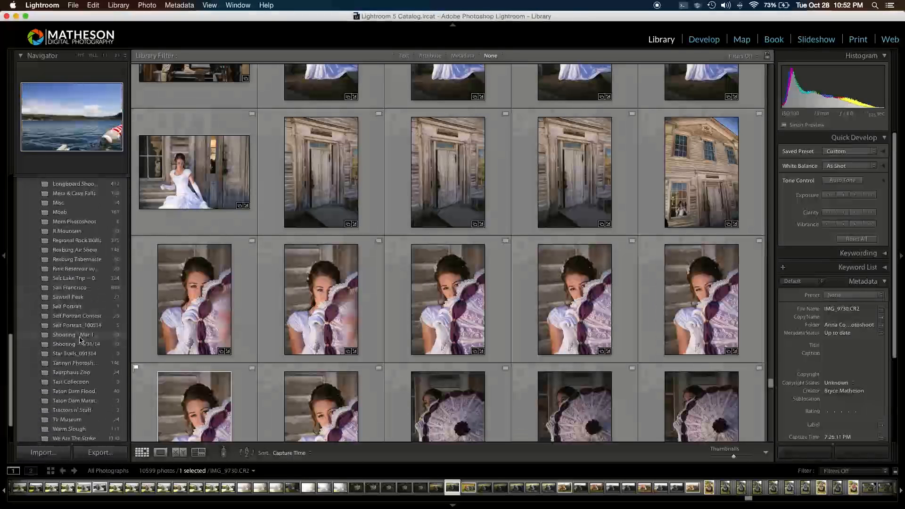
left_click(177, 303)
left_click(471, 298, "shift")
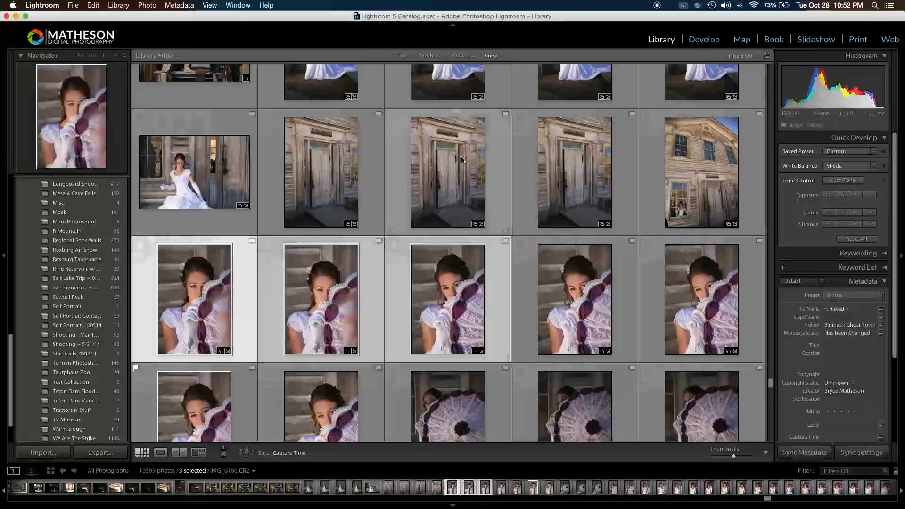
left_click(330, 188)
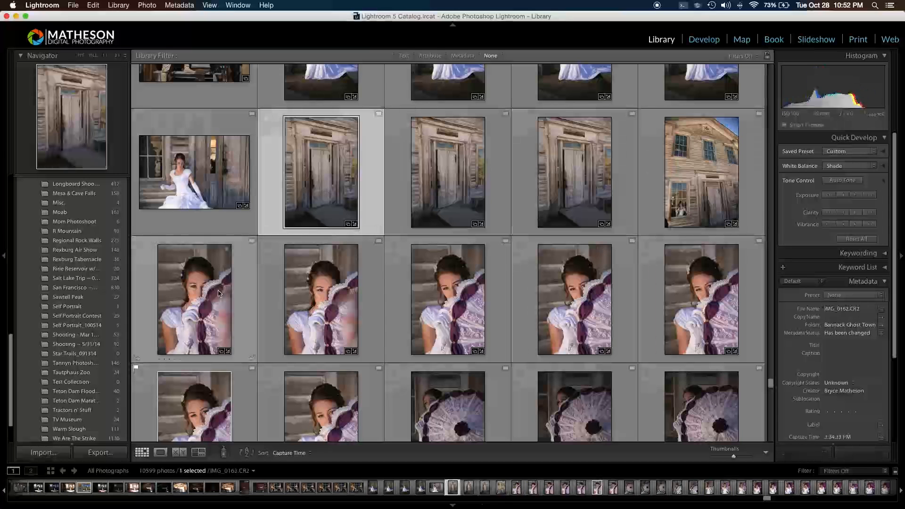
left_click(218, 293, "shift")
left_click_drag(212, 280, 102, 382)
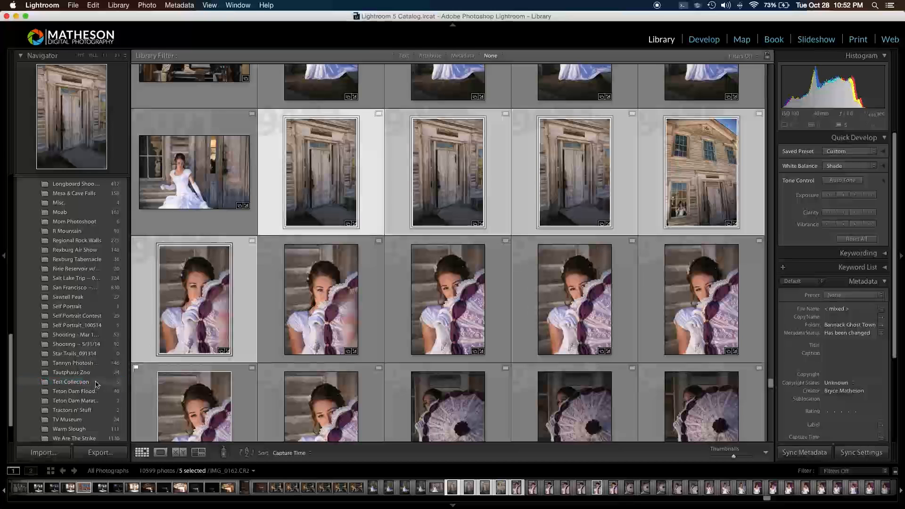
left_click(93, 384)
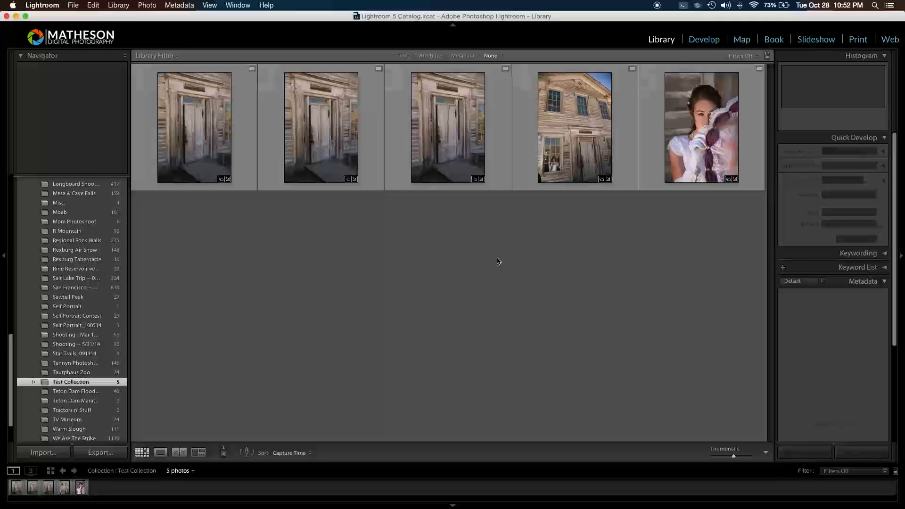
Delete the collection Test Collection from the catalog
right_click(57, 382)
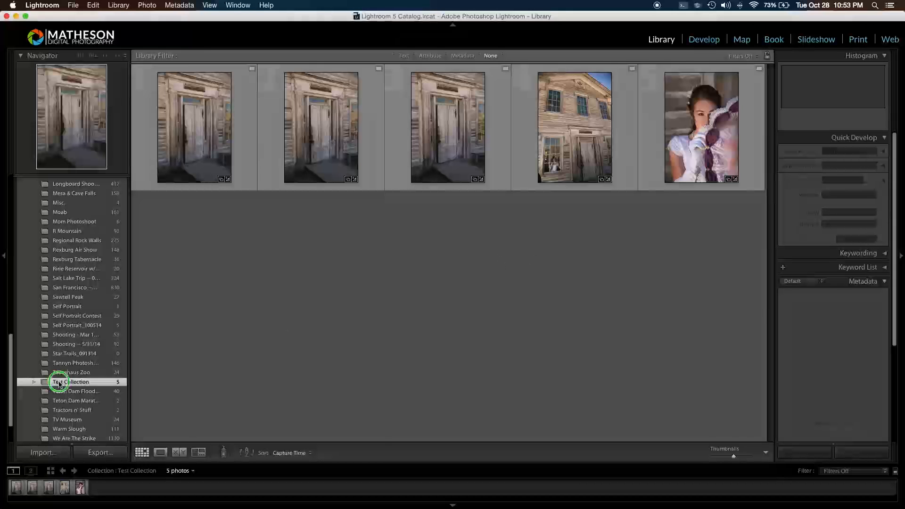
left_click(79, 448)
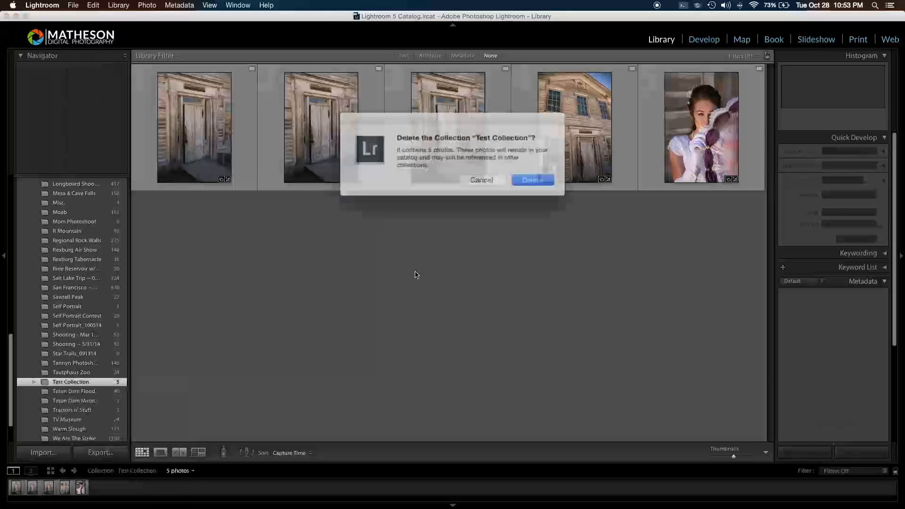
left_click(514, 178)
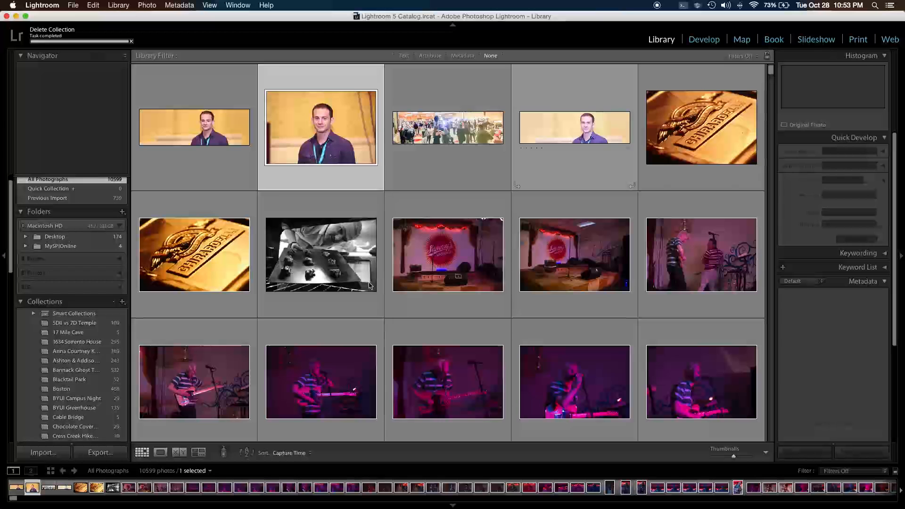
Open the Lightroom Tutorial collection, clear the photo selection and look over all its photos
scroll(92, 355, "down", 10)
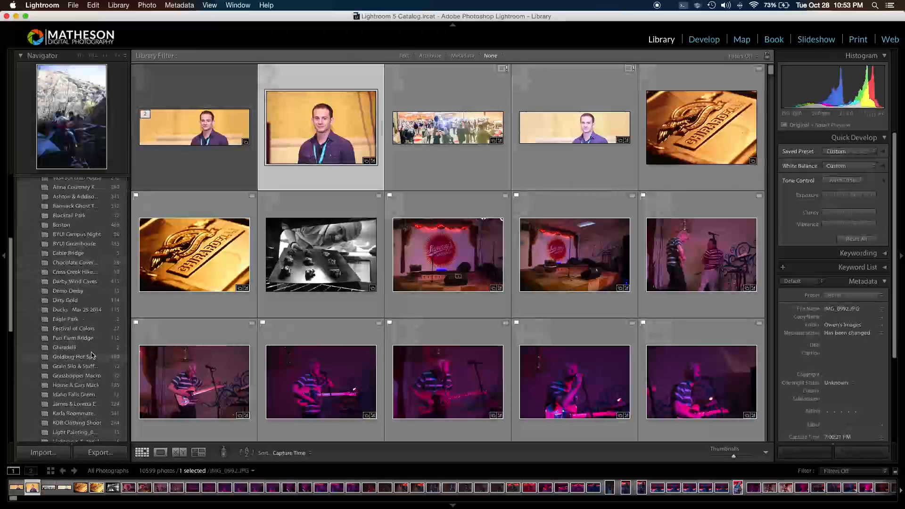
scroll(91, 355, "down", 4)
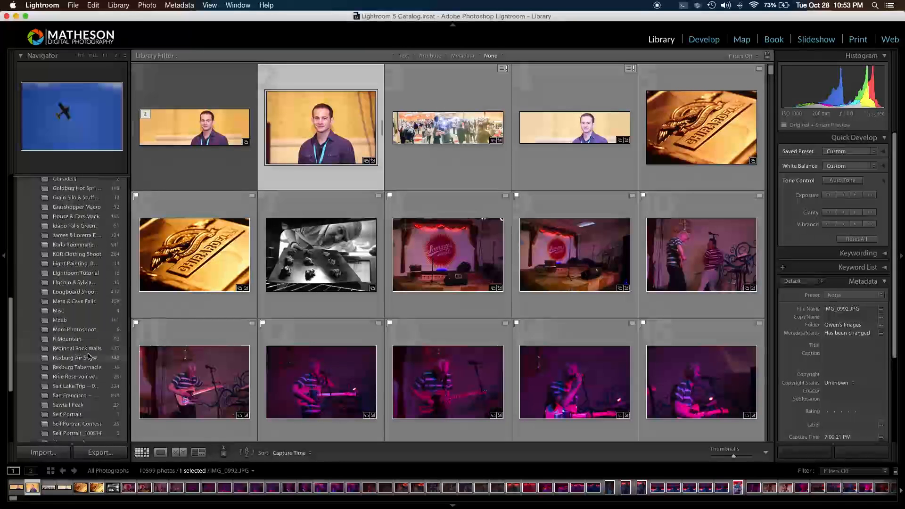
left_click(92, 273)
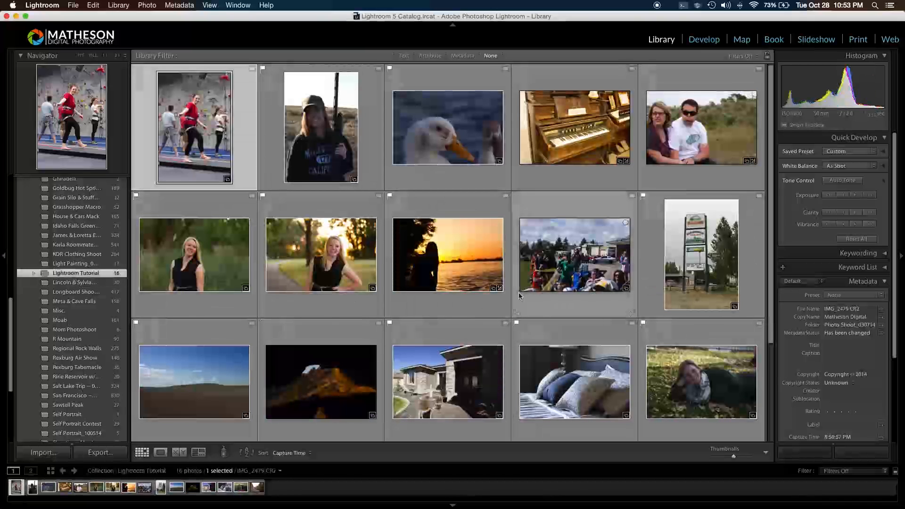
scroll(525, 286, "down", 3)
left_click(511, 367)
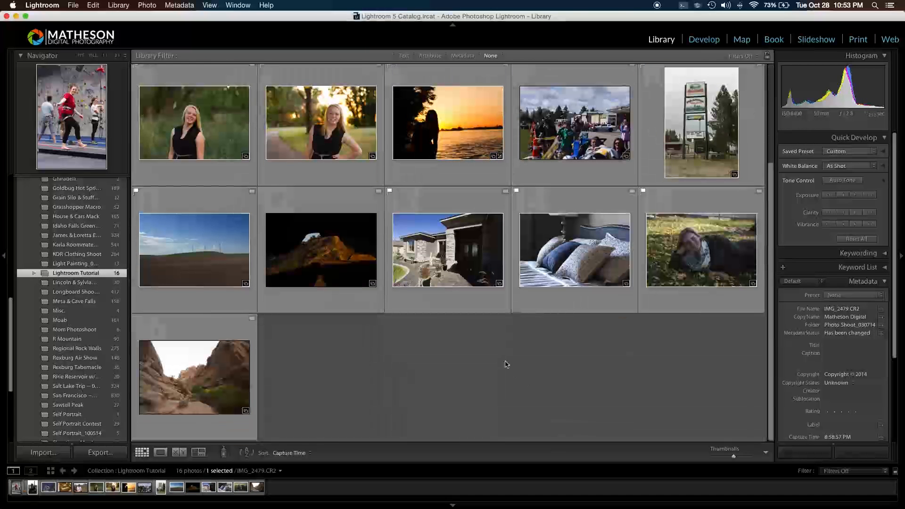
scroll(510, 366, "up", 3)
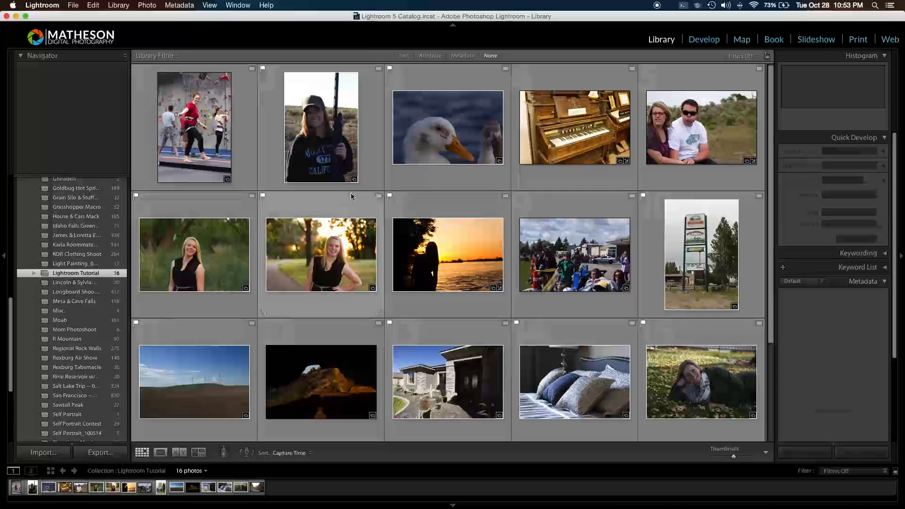
scroll(473, 243, "down", 3)
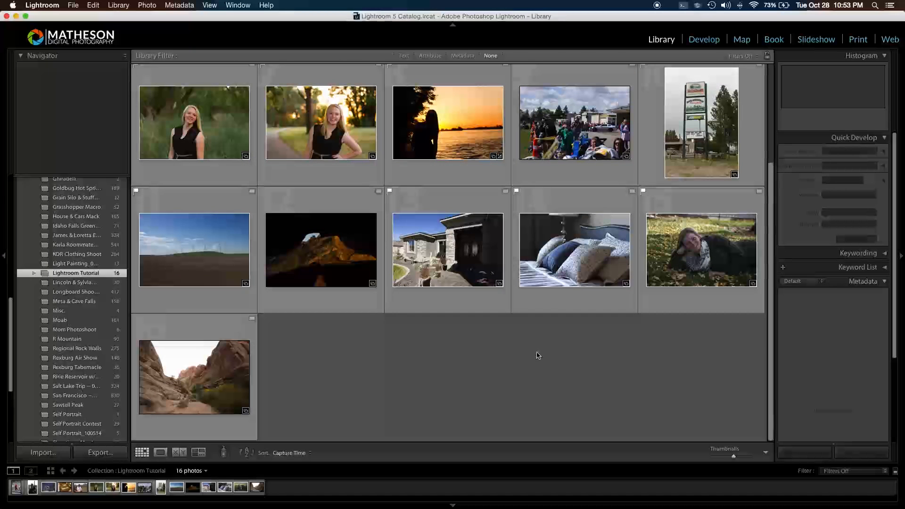
scroll(539, 358, "up", 3)
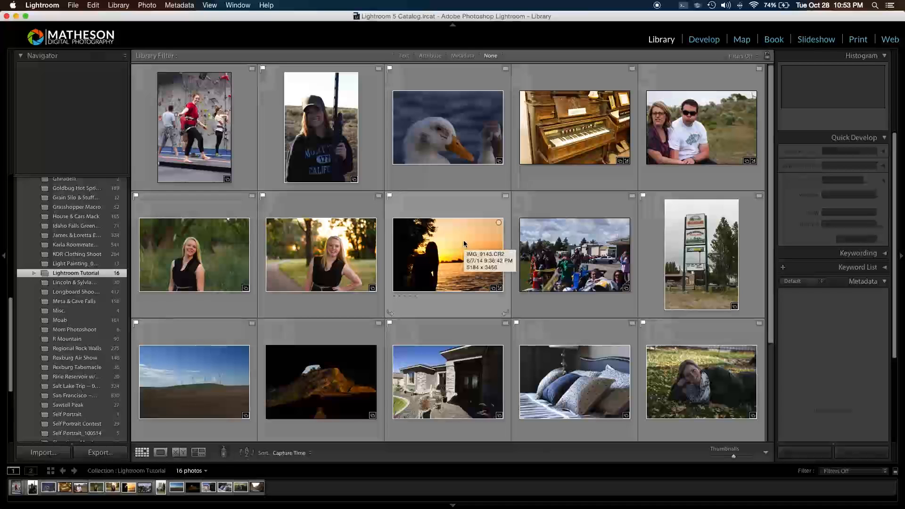
View the climbing-wall photo enlarged, and flag it and the next three photos (camouflage-cap portrait, duck, piano) as picks
double_click(205, 134)
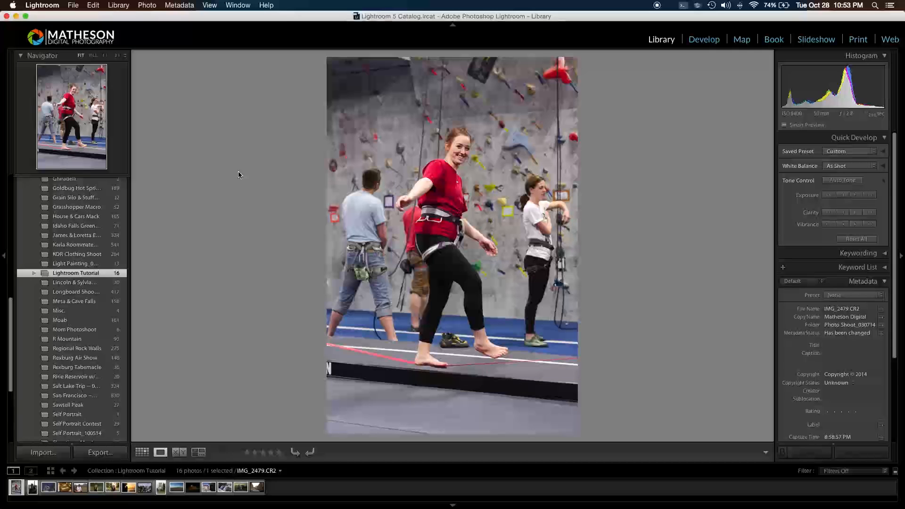
key("p")
key("Right")
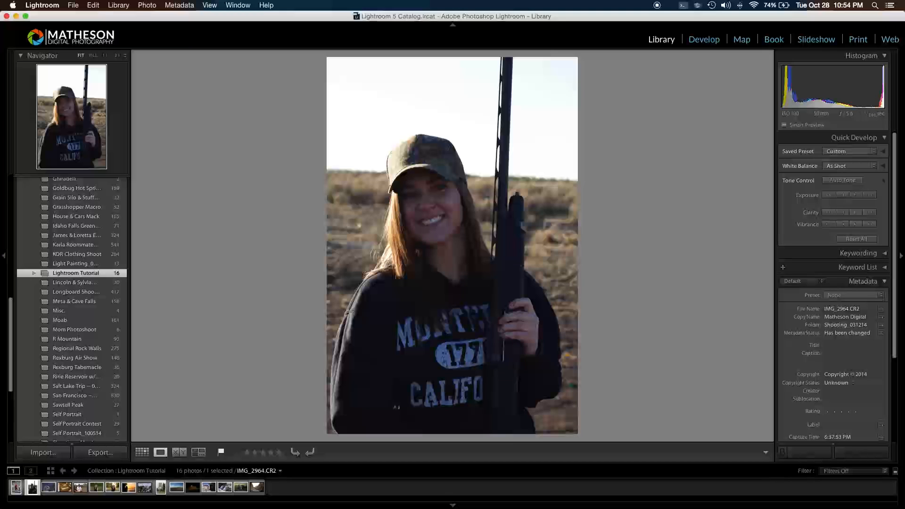
key("p")
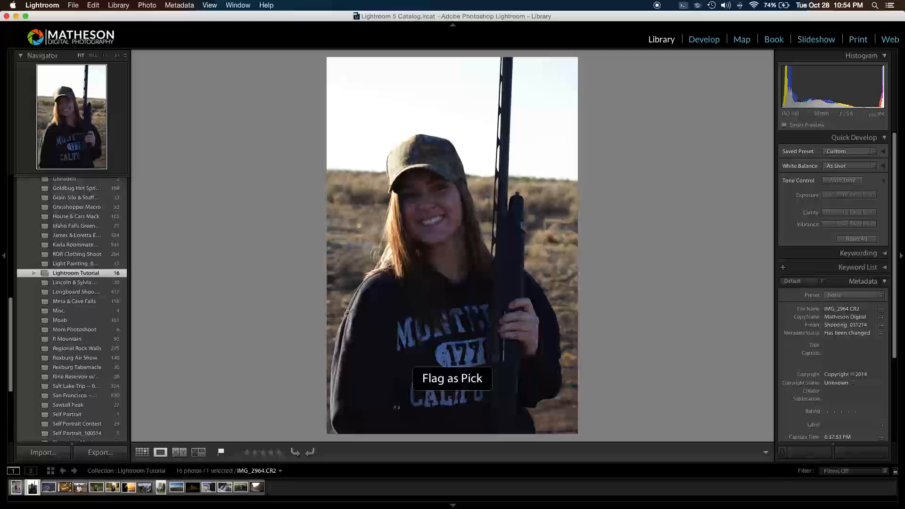
key("Right")
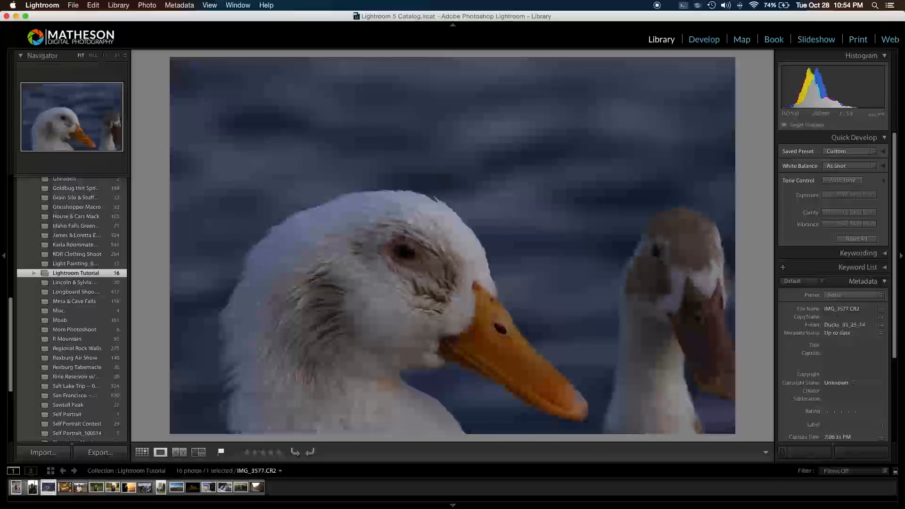
key("p")
key("Right")
key("p")
key("Right")
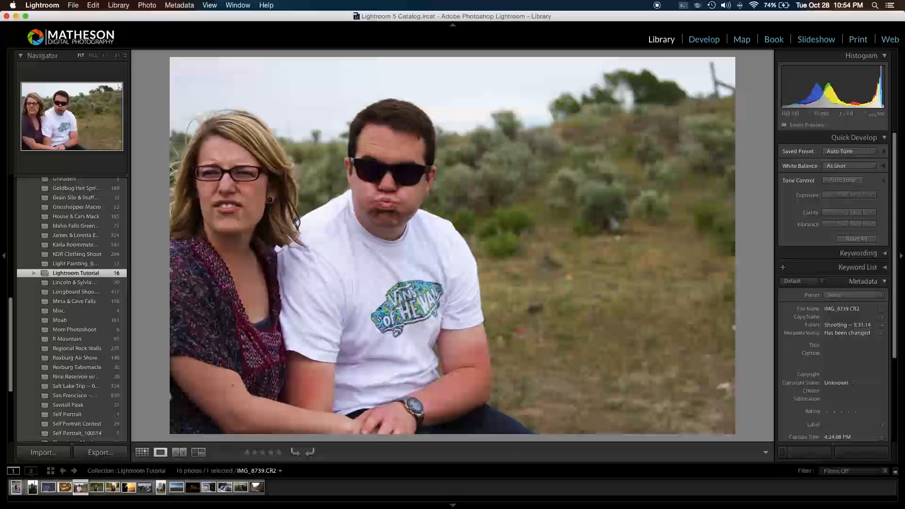
Flag the photo of the seated couple as rejected and advance to the portrait of the woman in a black dress
key("x")
key("Right")
key("Right")
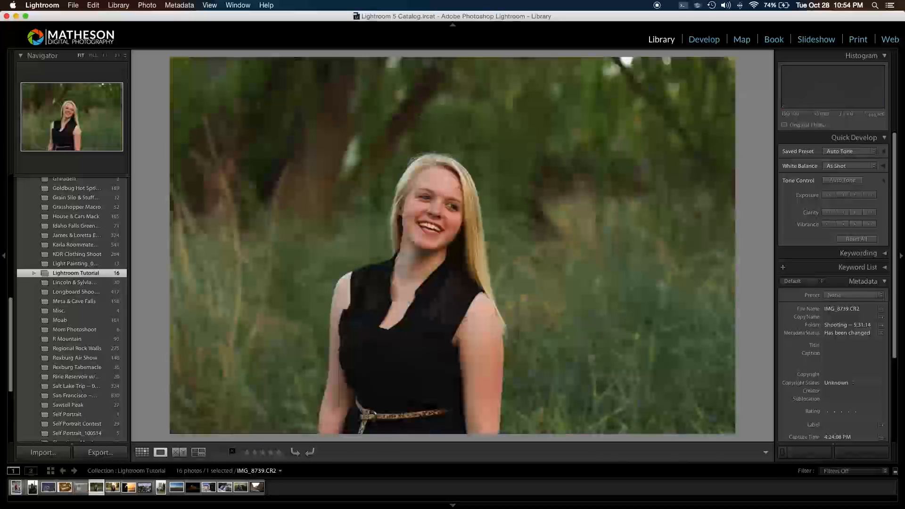
Flag both portraits of the blonde woman in a black dress as picks and advance to the sunset silhouette photo
key("p")
key("p")
key("Right")
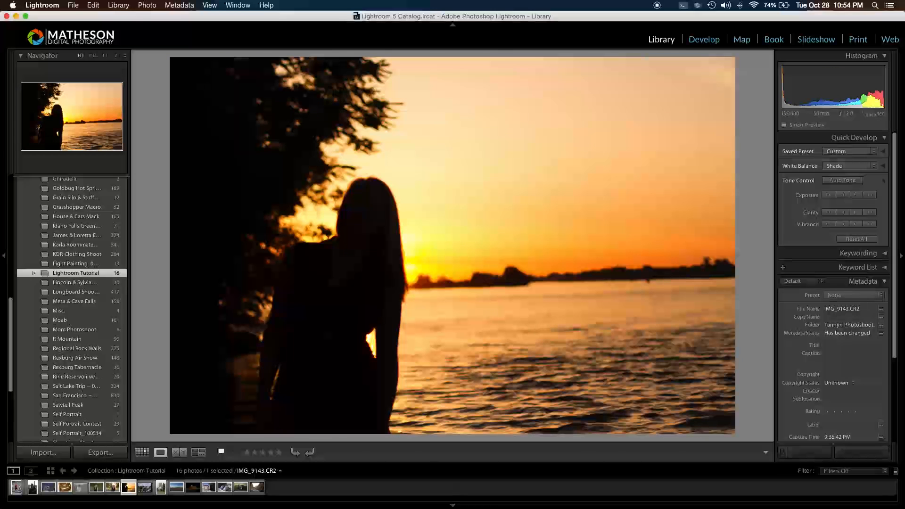
Flag the sunset silhouette, the outdoor crowd and the roadside sign photos as rejected
key("x")
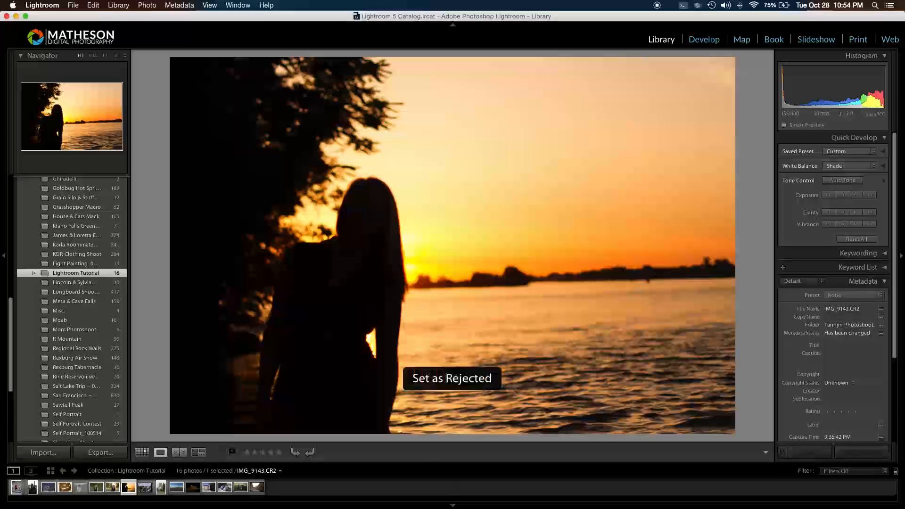
key("Right")
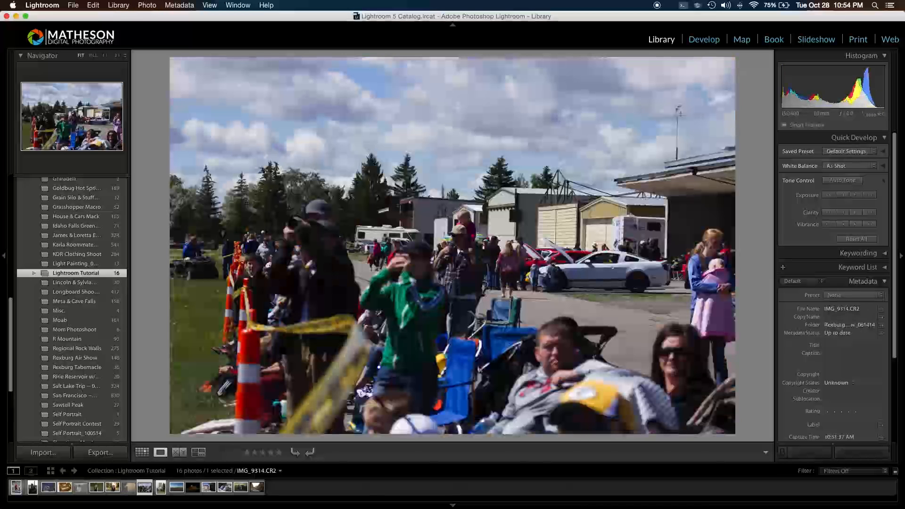
key("x")
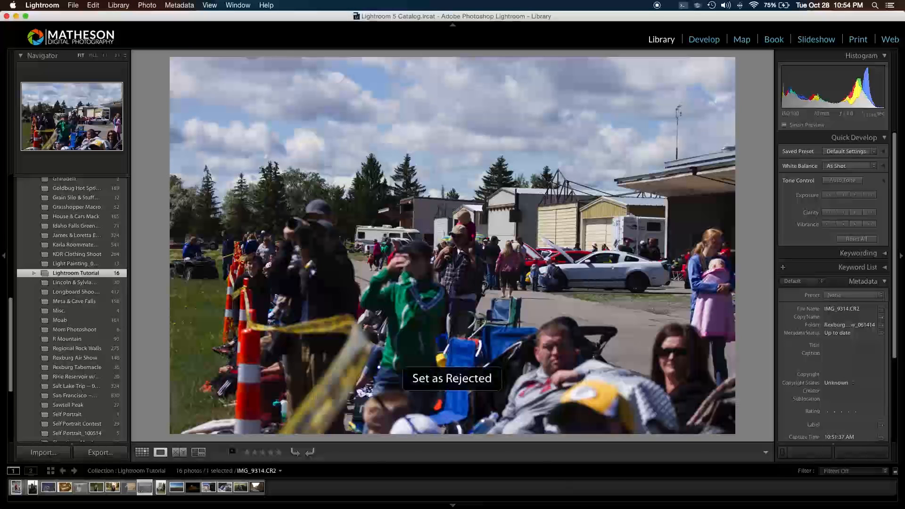
key("Right")
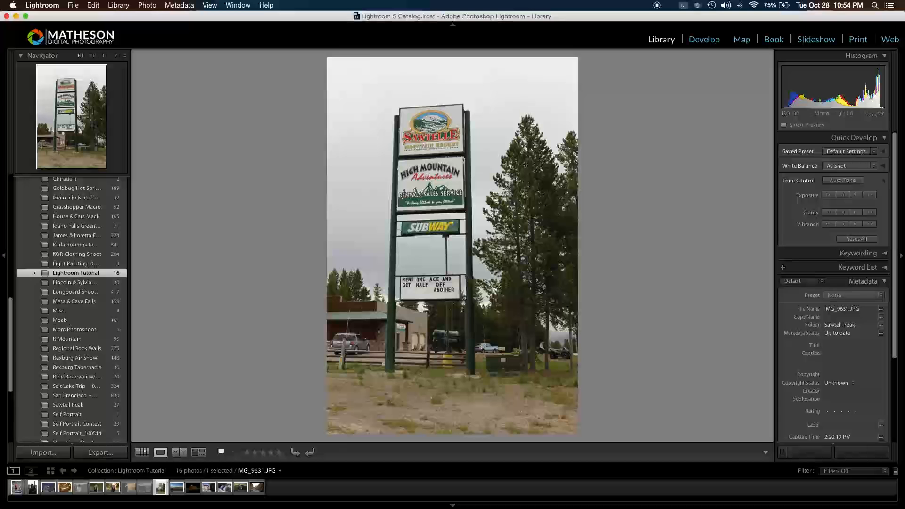
key("x")
key("Right")
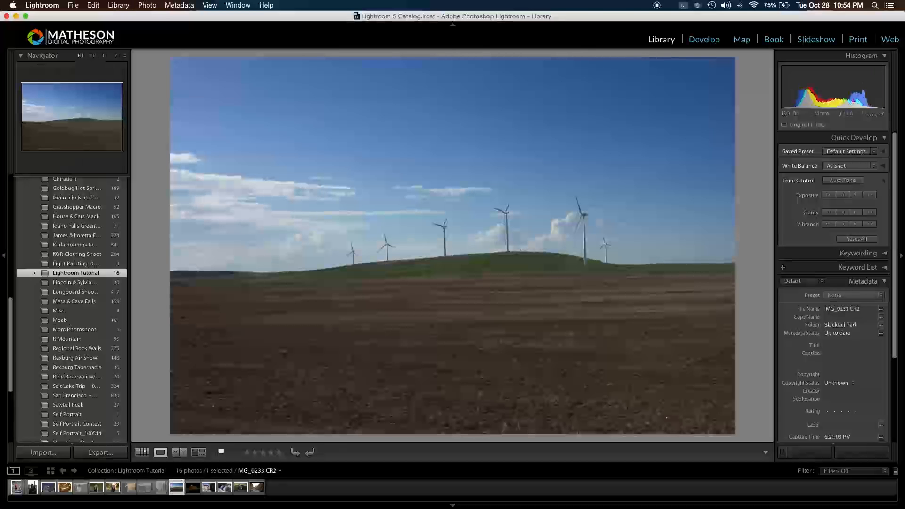
Flag the wind turbine photo as a pick, reject the dark mountain photo, and flag the four remaining photos through the red-rock canyon as picks
key("p")
key("Right")
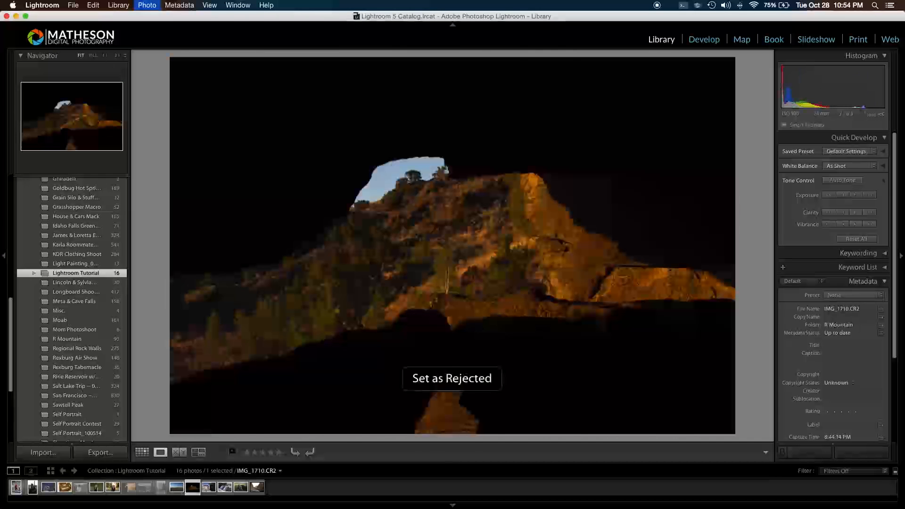
key("x")
key("p")
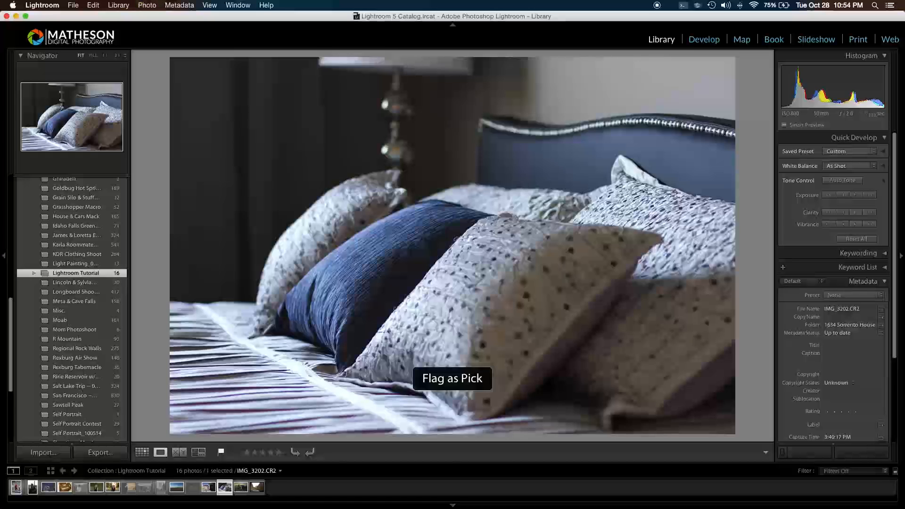
key("p")
key("p")
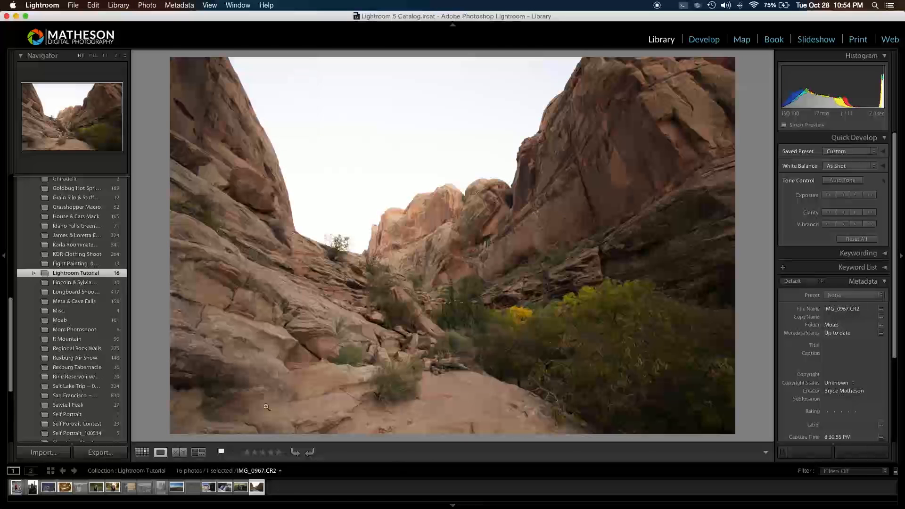
Clear the photo selection and look over the pick and reject flags of the whole collection in the grid
left_click(289, 492)
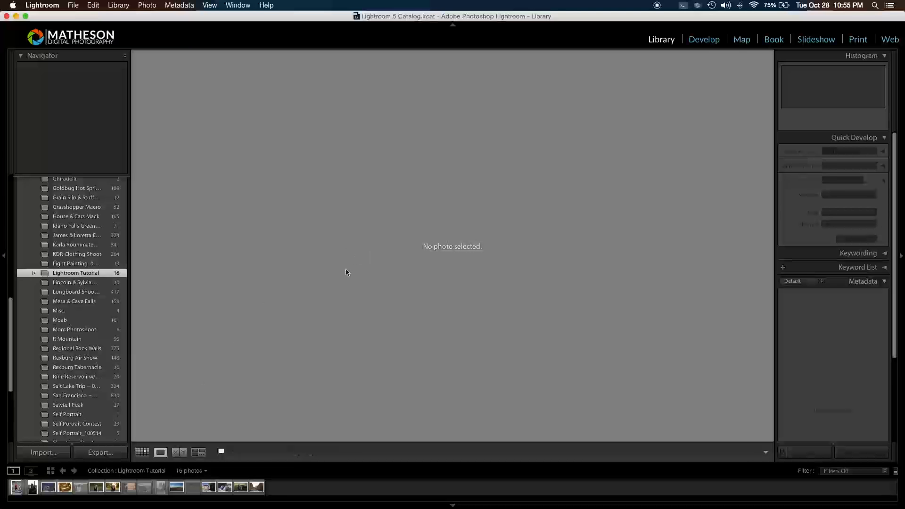
key("g")
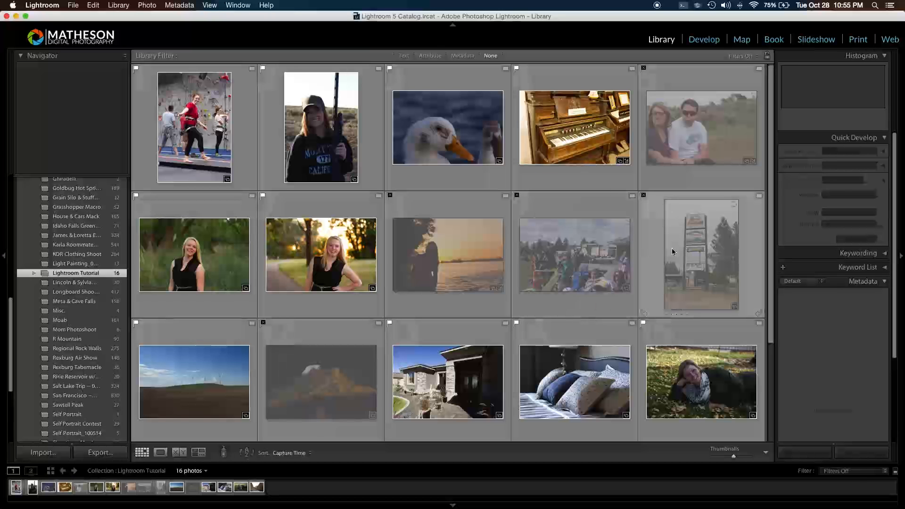
scroll(673, 252, "down", 3)
scroll(608, 236, "up", 3)
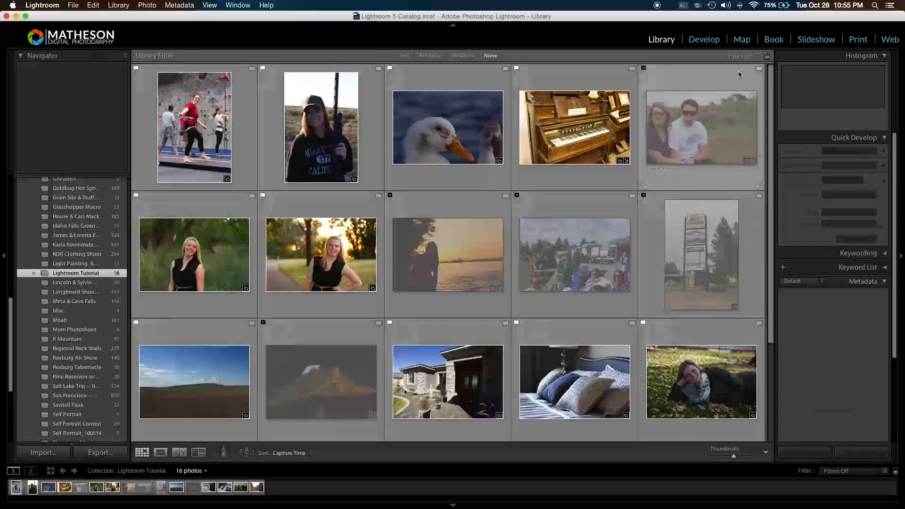
Filter the Lightroom Tutorial collection with the Flagged preset
left_click(758, 57)
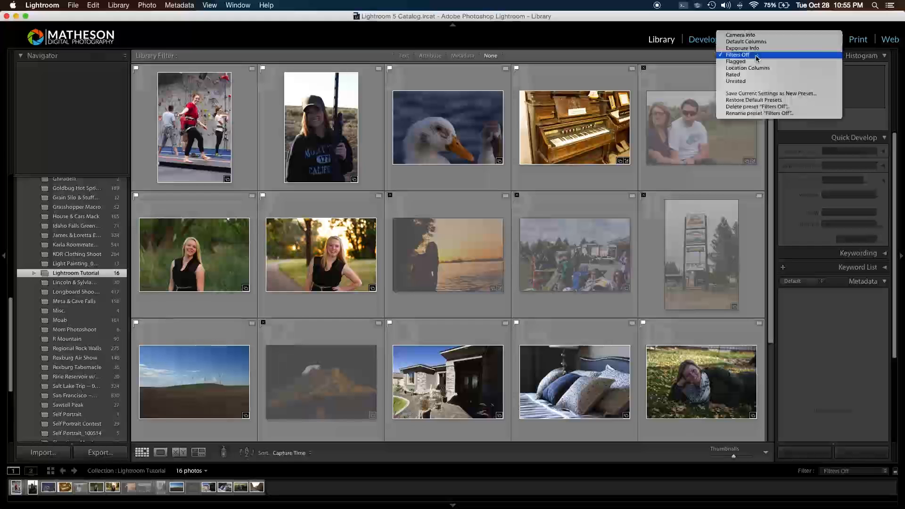
left_click(750, 61)
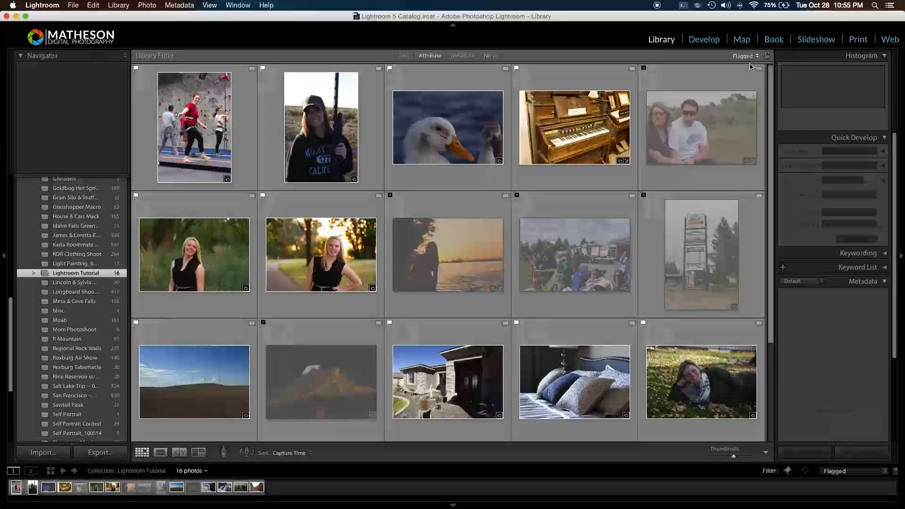
left_click(609, 368)
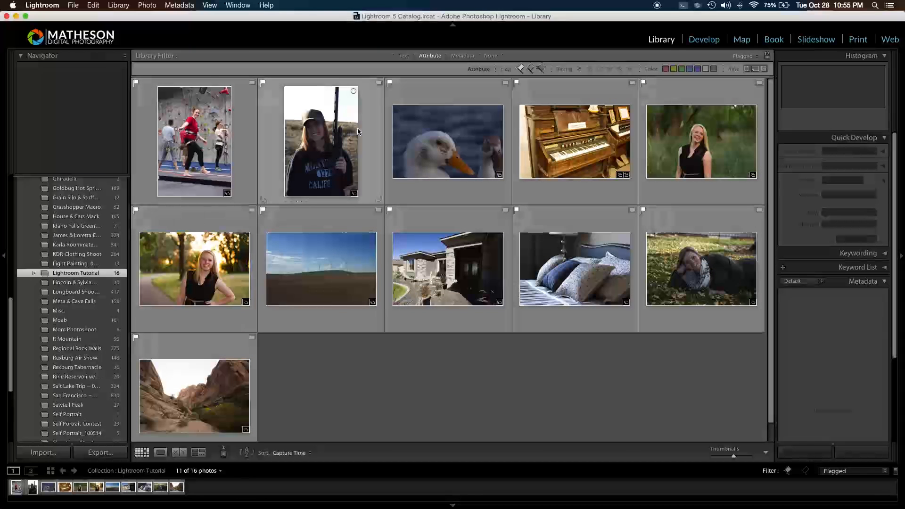
Turn the library filter off and look over all photos of the collection in the grid
left_click(745, 57)
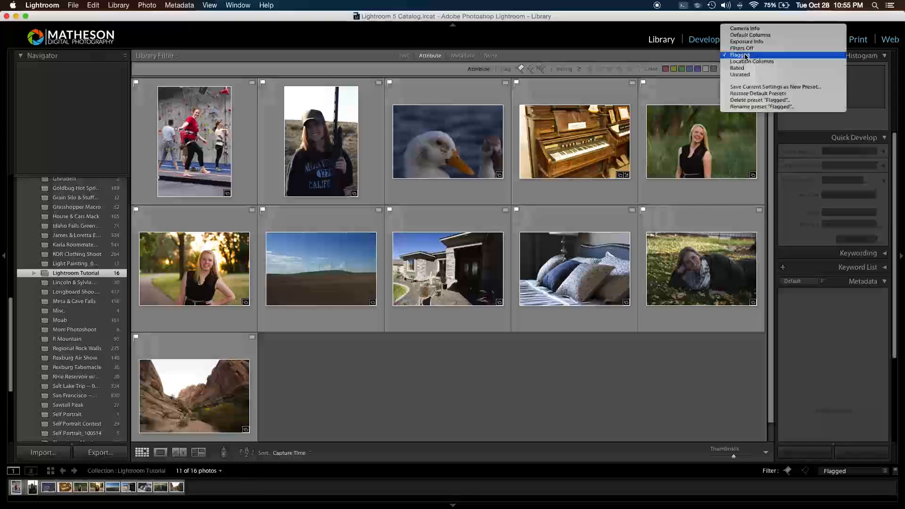
left_click(741, 49)
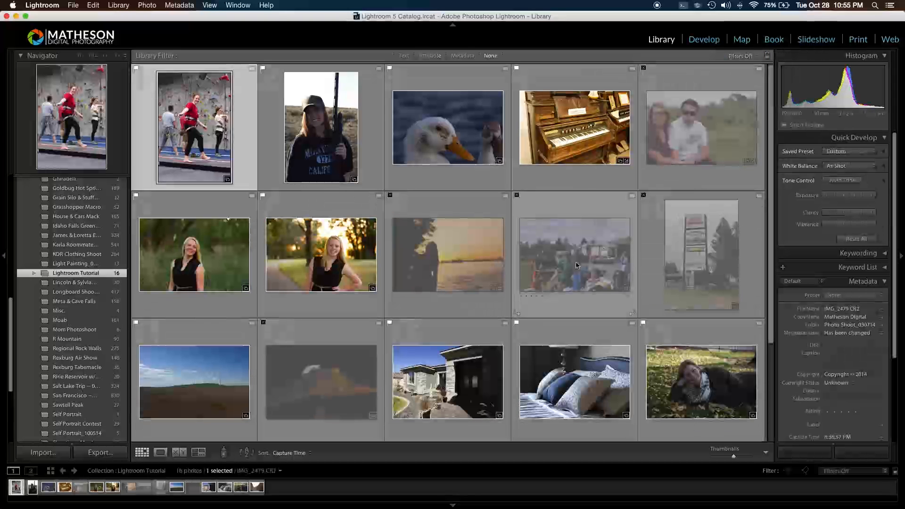
scroll(515, 292, "down", 3)
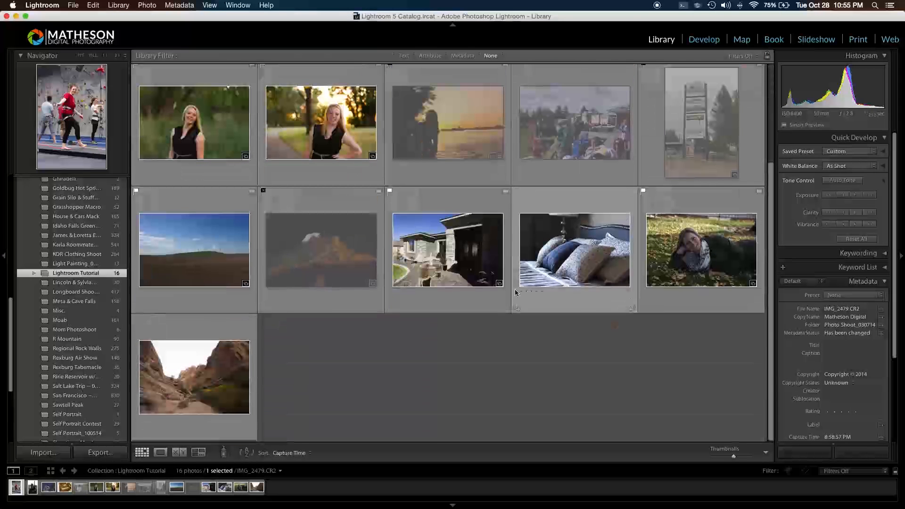
scroll(480, 364, "up", 3)
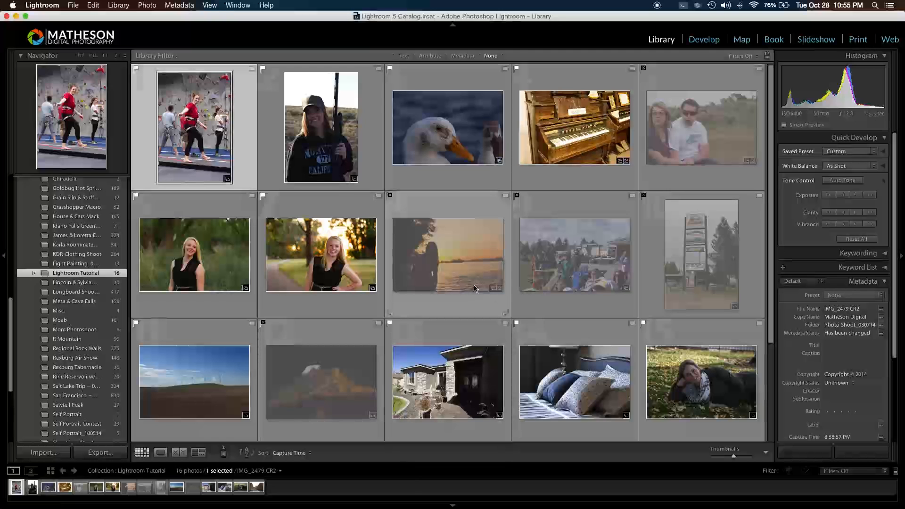
View the camouflage-cap portrait enlarged, try a star rating on it and clear the rating again
double_click(337, 147)
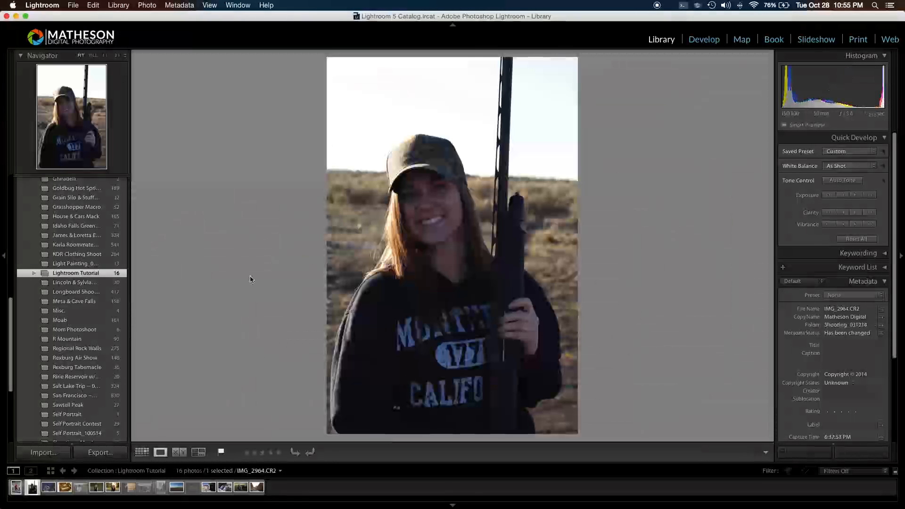
left_click(270, 453)
left_click(271, 453)
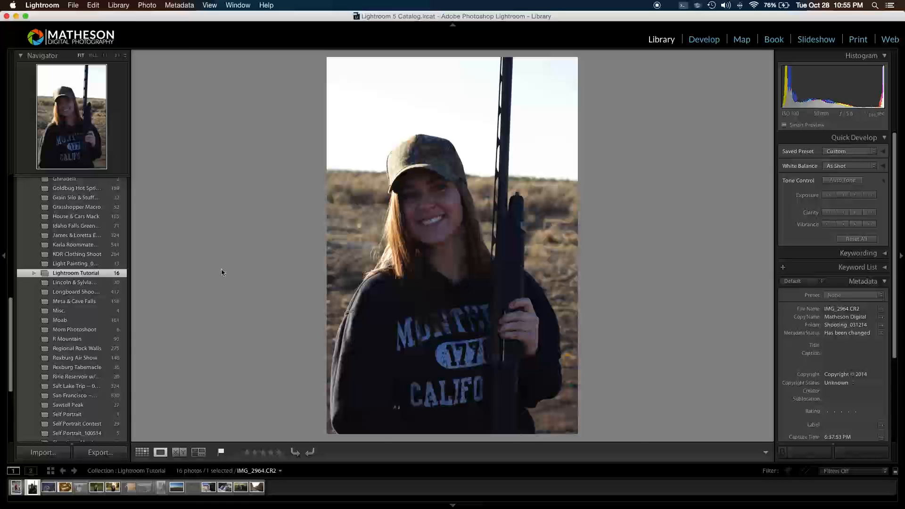
Return to the grid, give the camouflage-cap portrait a red color label and select the sunset photo
key("g")
right_click(316, 132)
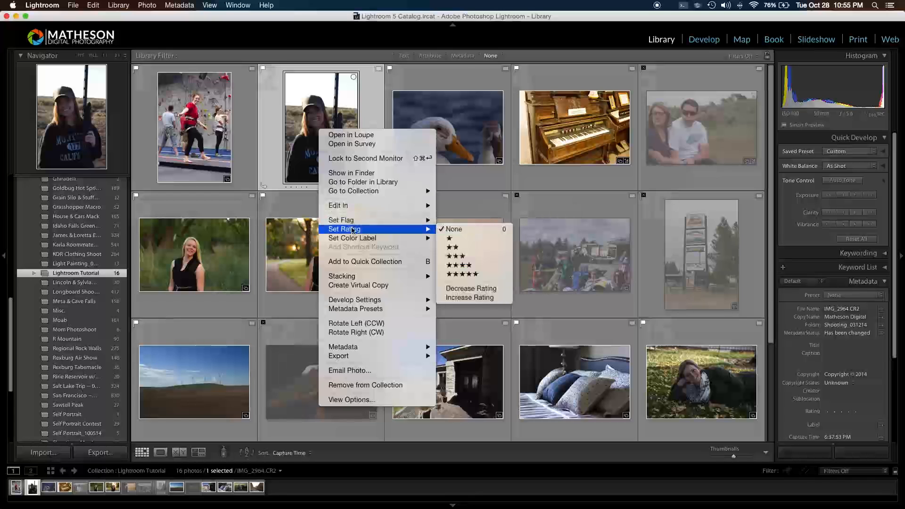
mouse_move(387, 238)
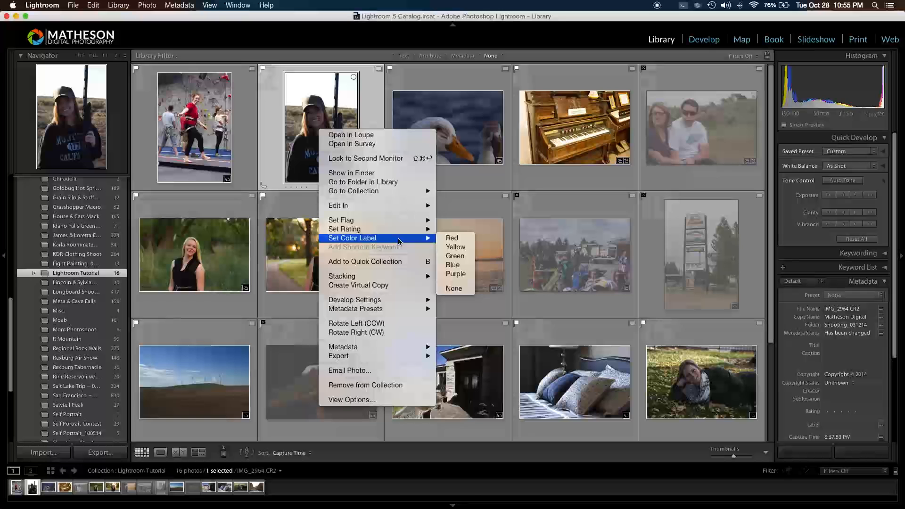
left_click(451, 238)
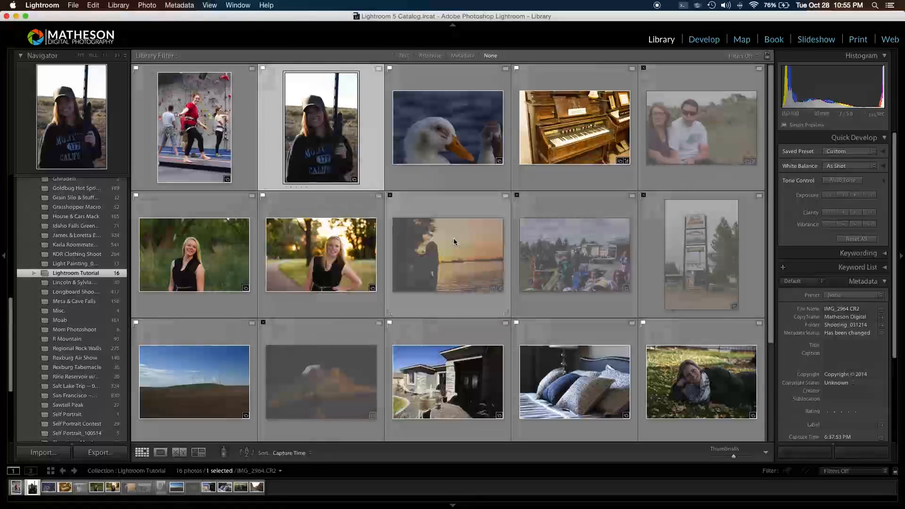
left_click(457, 246)
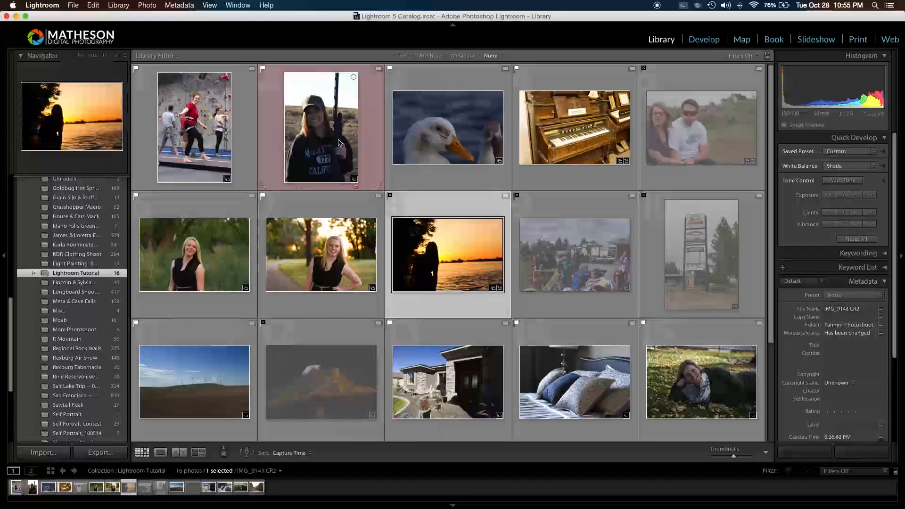
Give the duck photo a green color label and select the sunset photo again
left_click(464, 134)
right_click(451, 134)
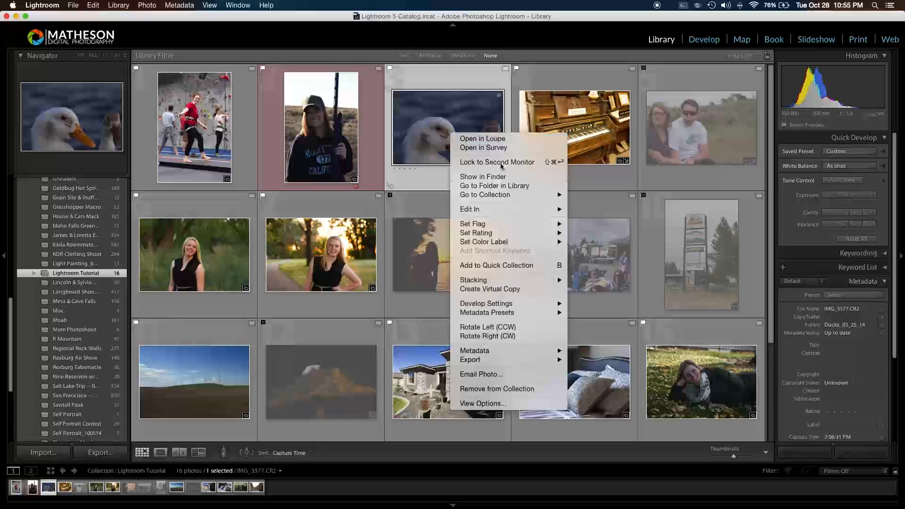
mouse_move(512, 241)
left_click(587, 260)
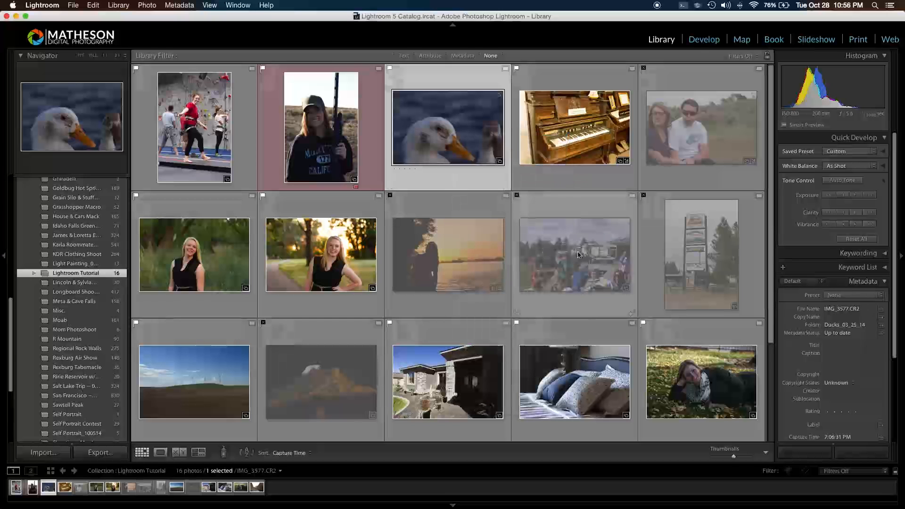
left_click(461, 249)
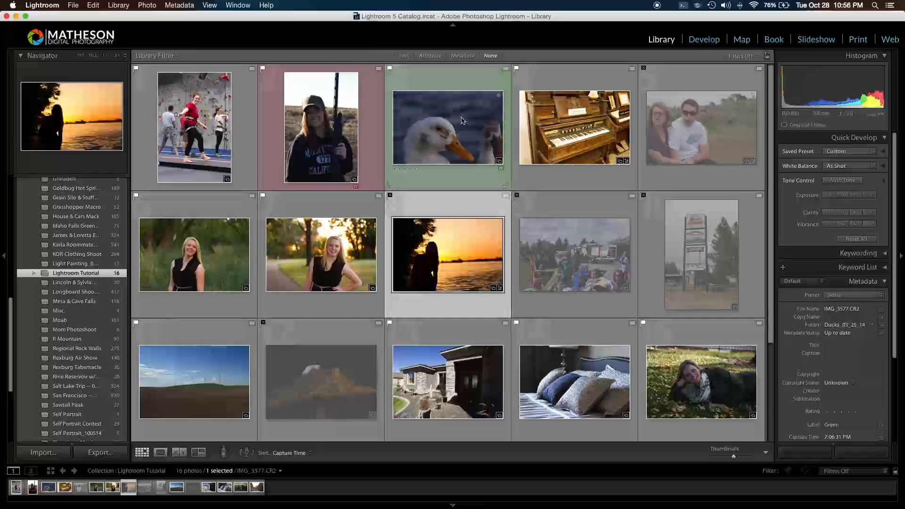
Remove the color labels from the duck photo and the camouflage-cap portrait
right_click(454, 116)
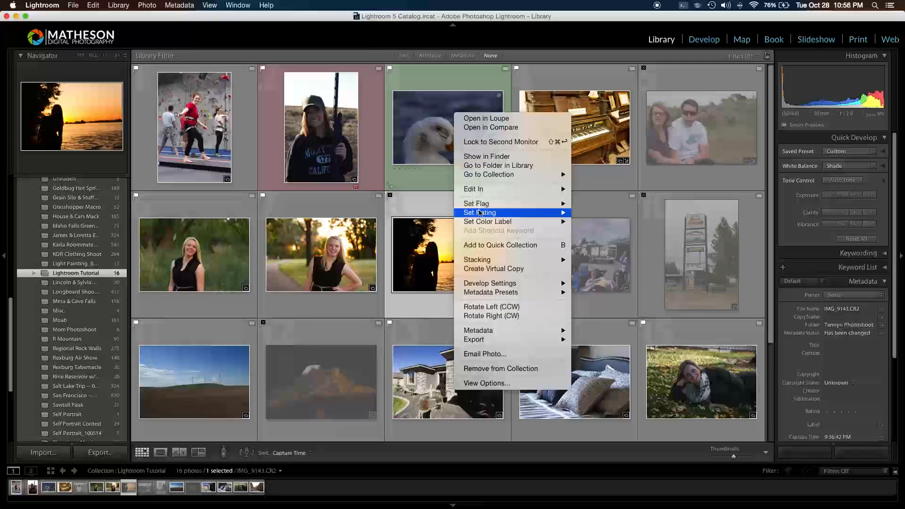
mouse_move(483, 222)
left_click(410, 190)
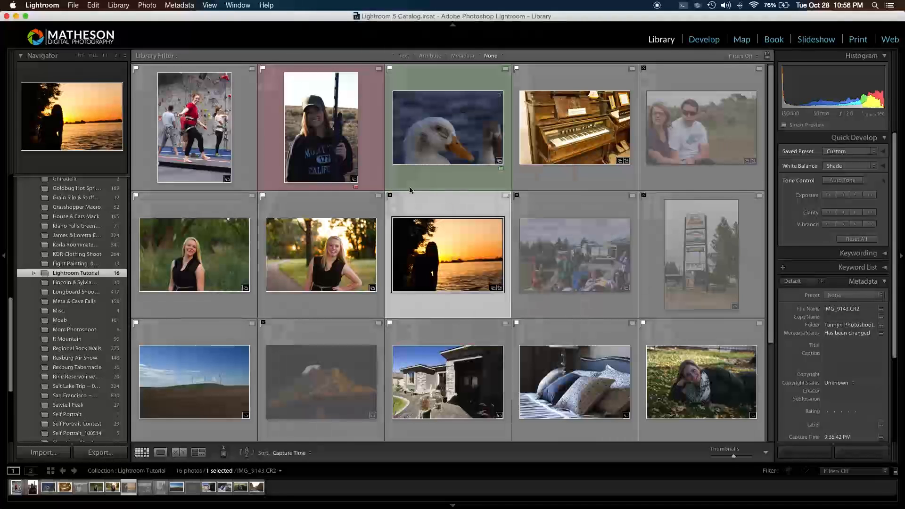
right_click(332, 142)
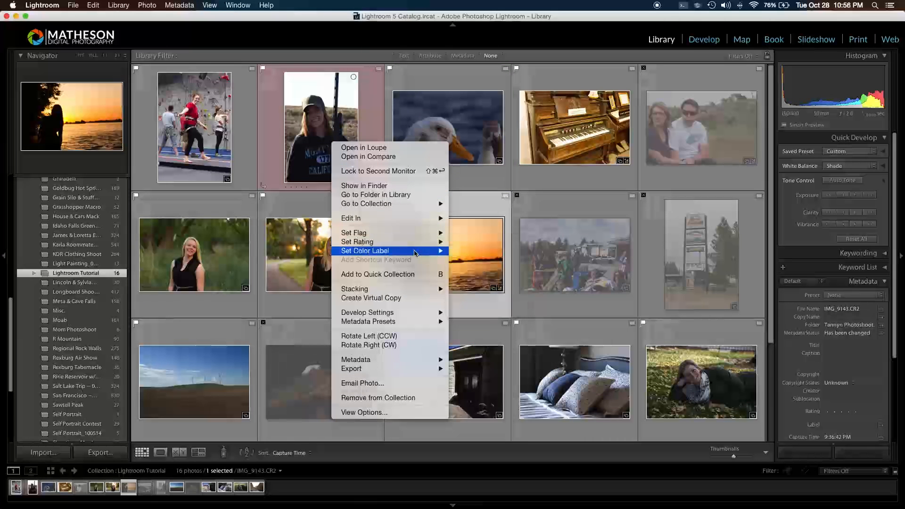
left_click(461, 250)
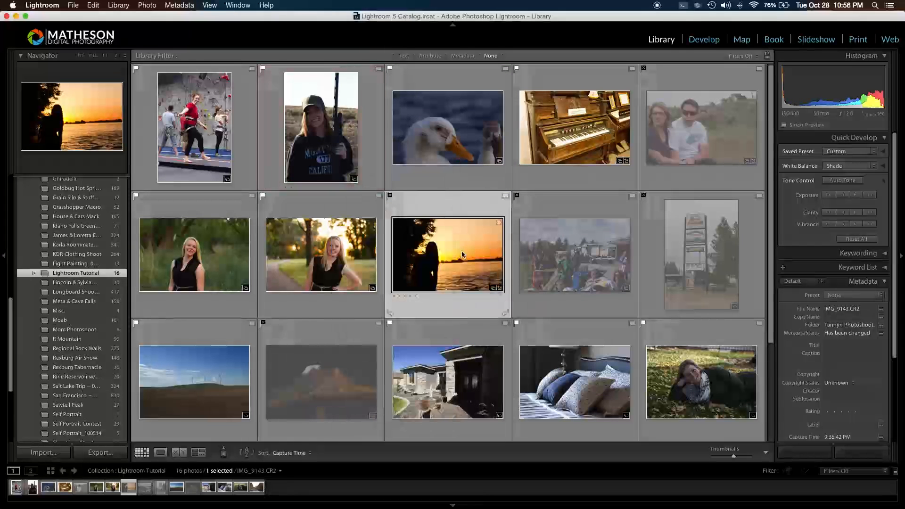
Filter the collection to flagged photos only and view the climbing-wall photo enlarged
left_click(742, 56)
left_click(741, 62)
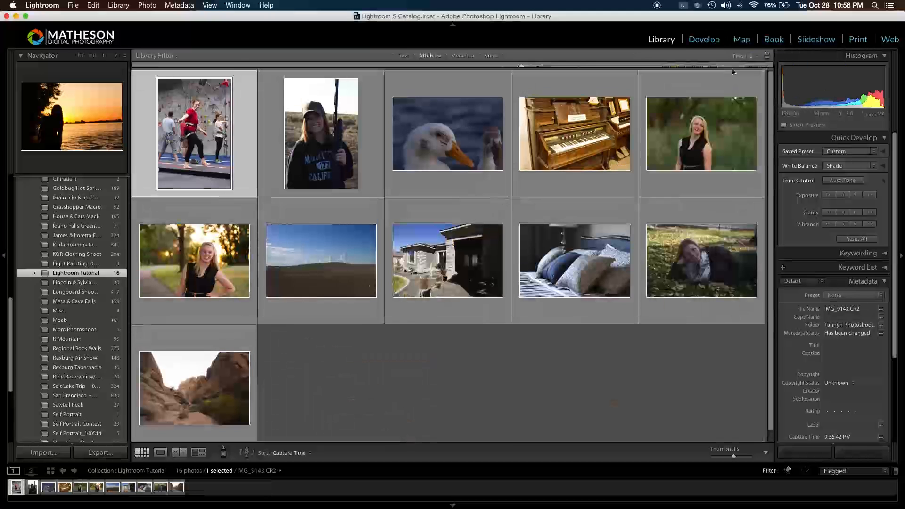
double_click(207, 135)
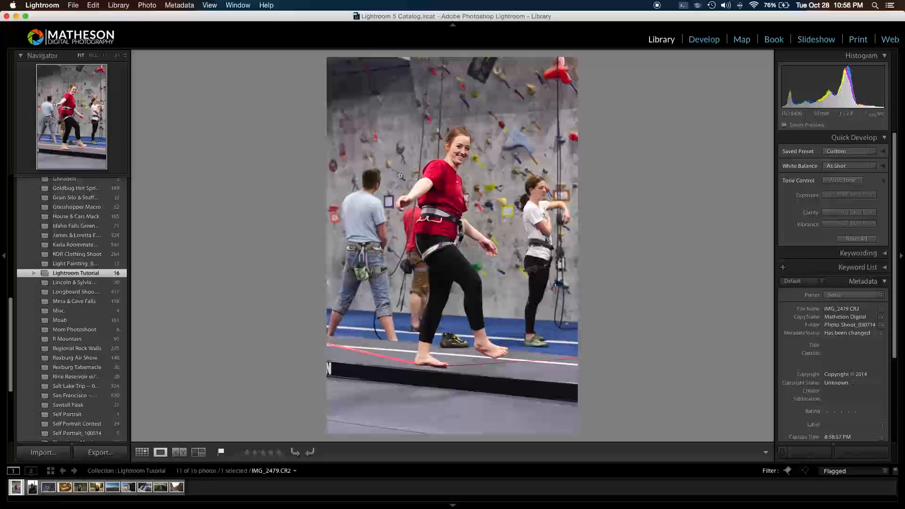
scroll(800, 208, "down", 5)
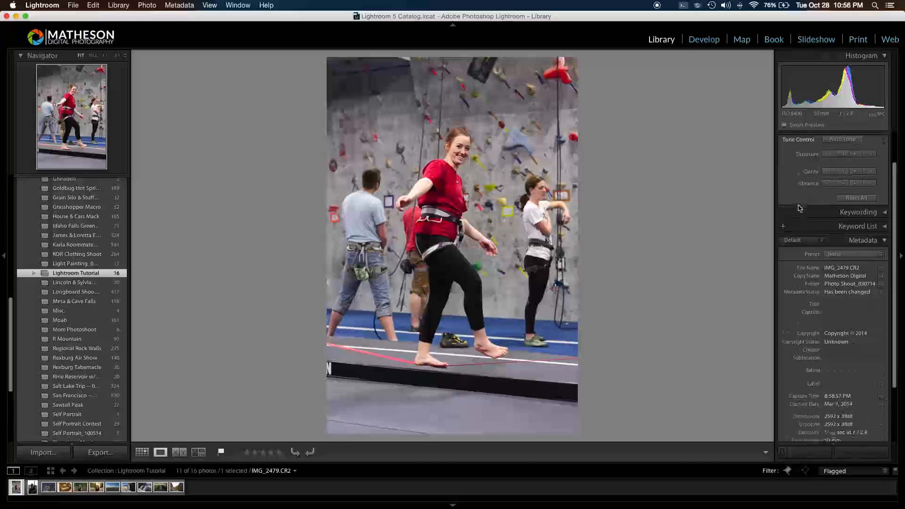
Switch the climbing-wall photo to the Develop module and zoom in closely on the smiling woman's face
scroll(800, 209, "up", 5)
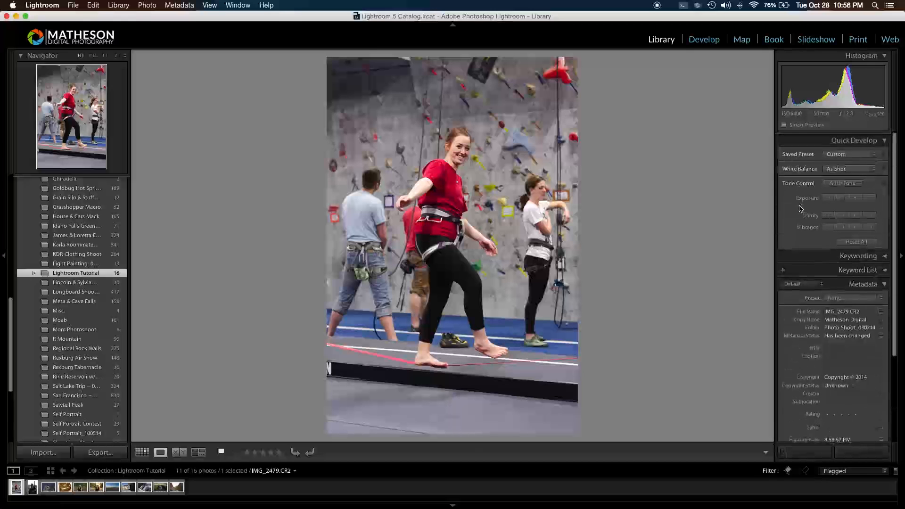
left_click(703, 39)
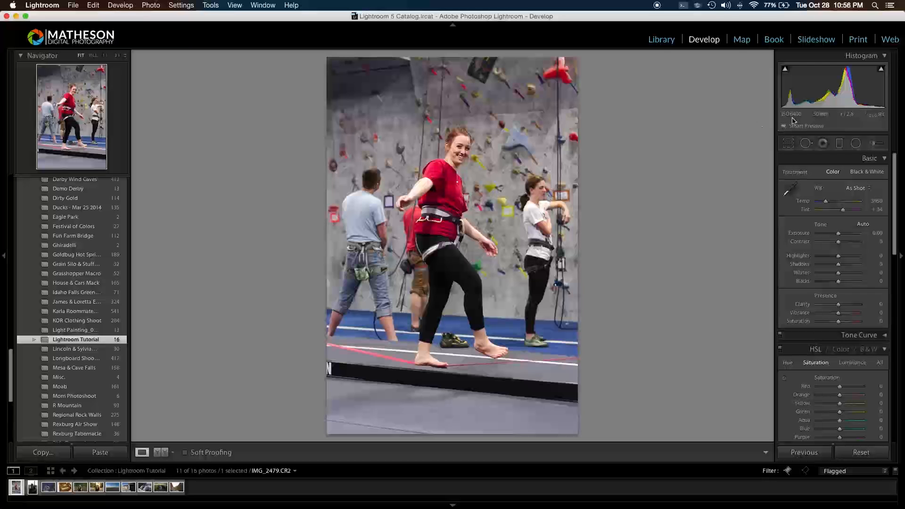
left_click(473, 159)
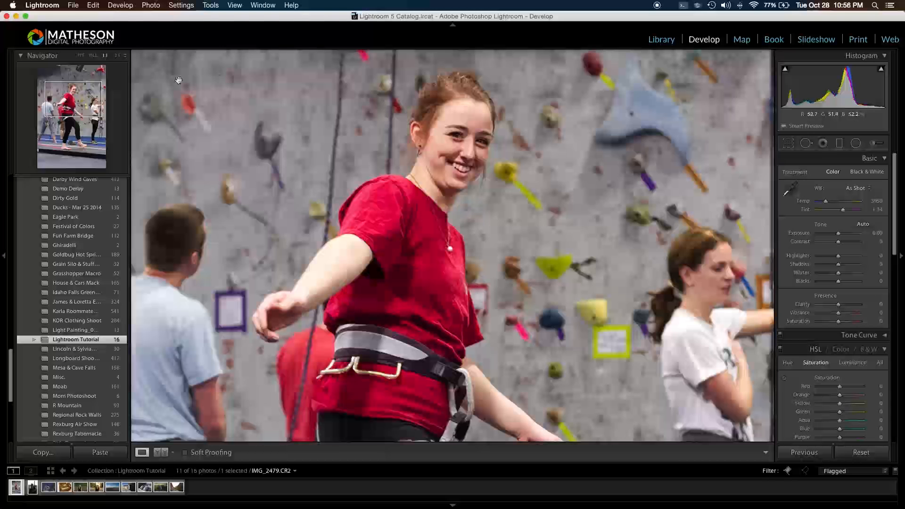
key("super+equal")
left_click_drag(594, 111, 592, 297)
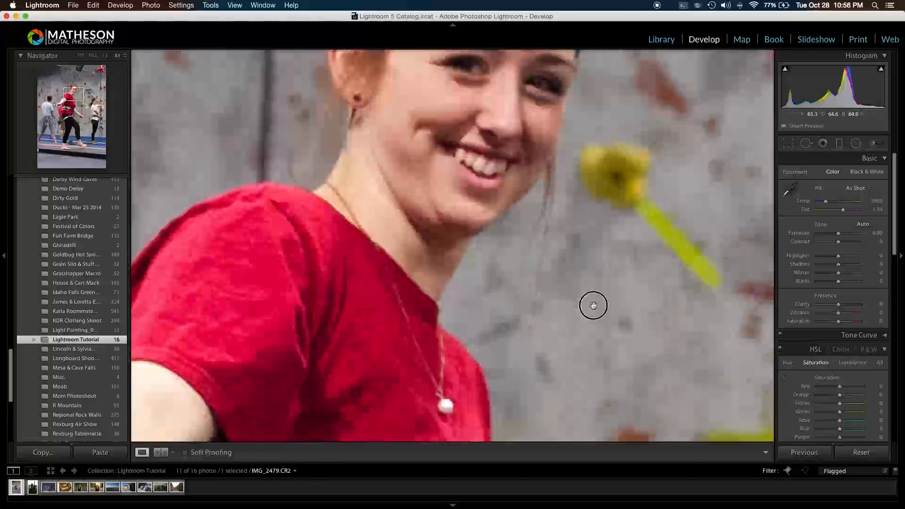
left_click_drag(626, 153, 591, 218)
left_click_drag(637, 192, 613, 229)
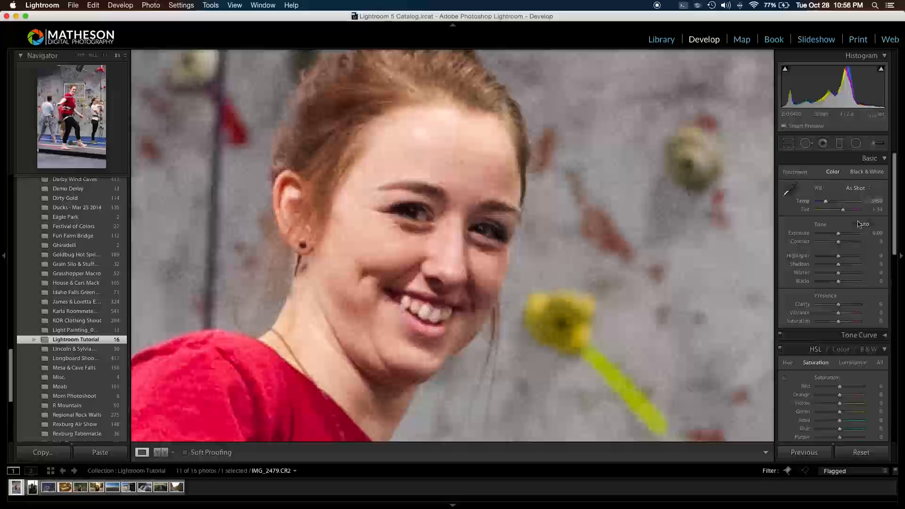
Set the Luminance noise reduction of the climbing-wall photo to 50 in the Detail settings
scroll(856, 241, "down", 1)
scroll(857, 242, "down", 6)
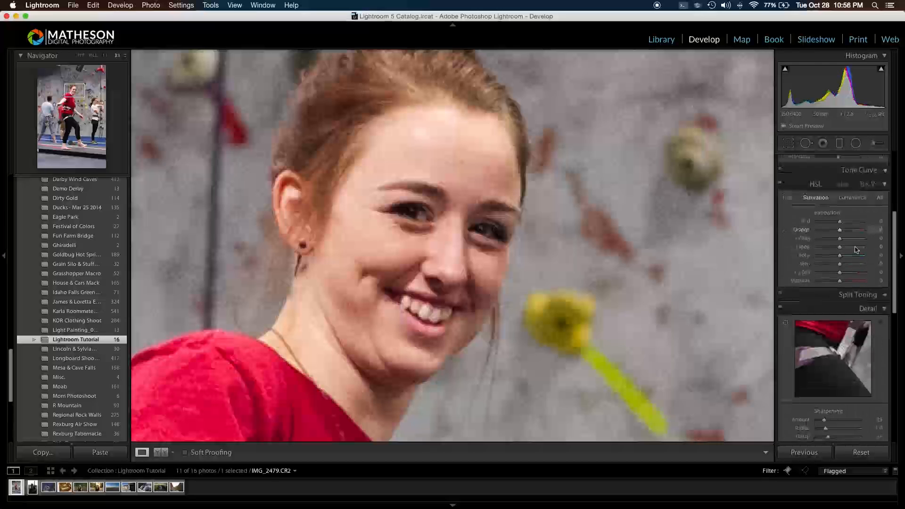
left_click(872, 284)
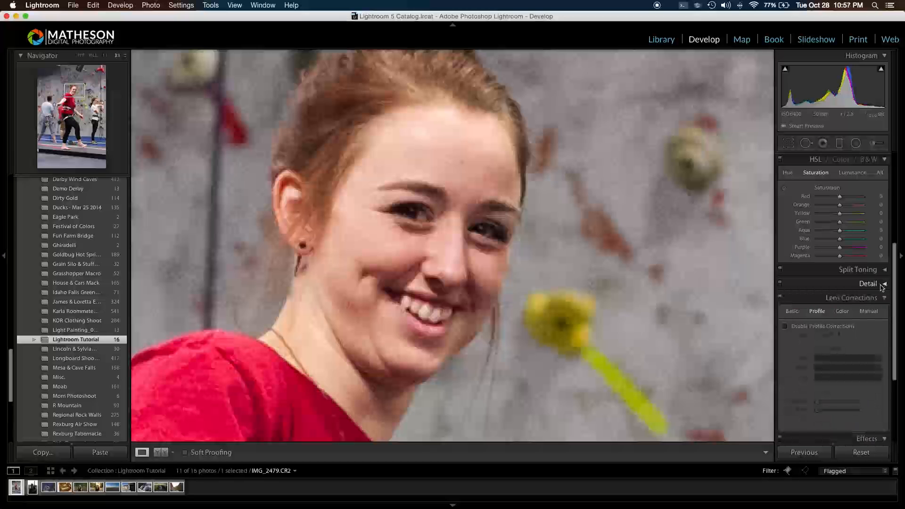
left_click(886, 284)
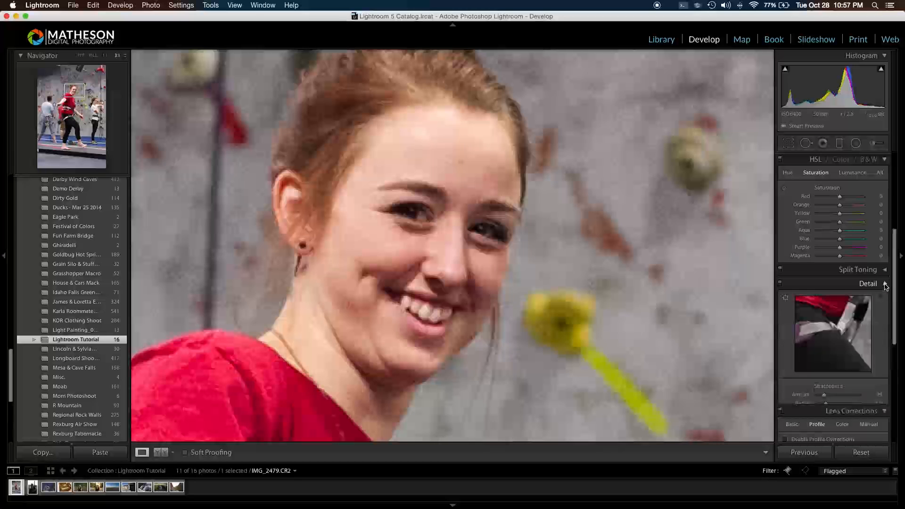
scroll(866, 320, "down", 3)
scroll(866, 320, "down", 3)
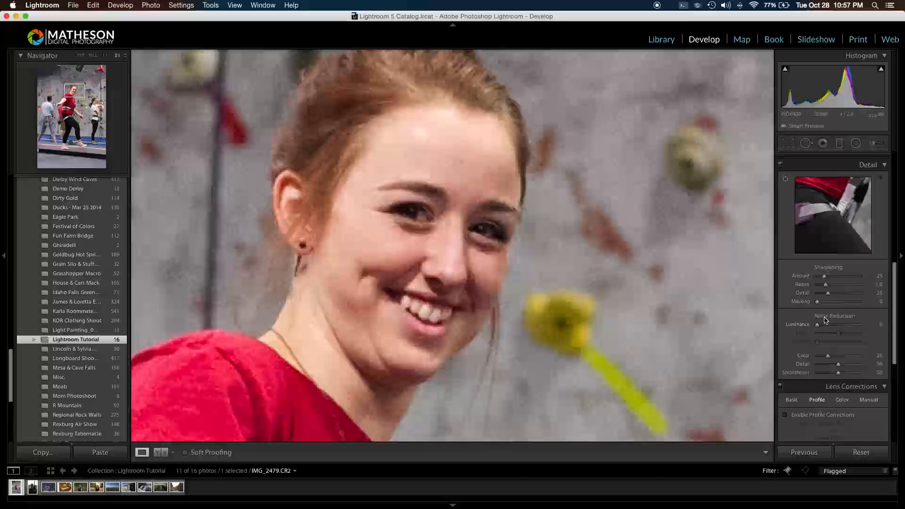
left_click(817, 326)
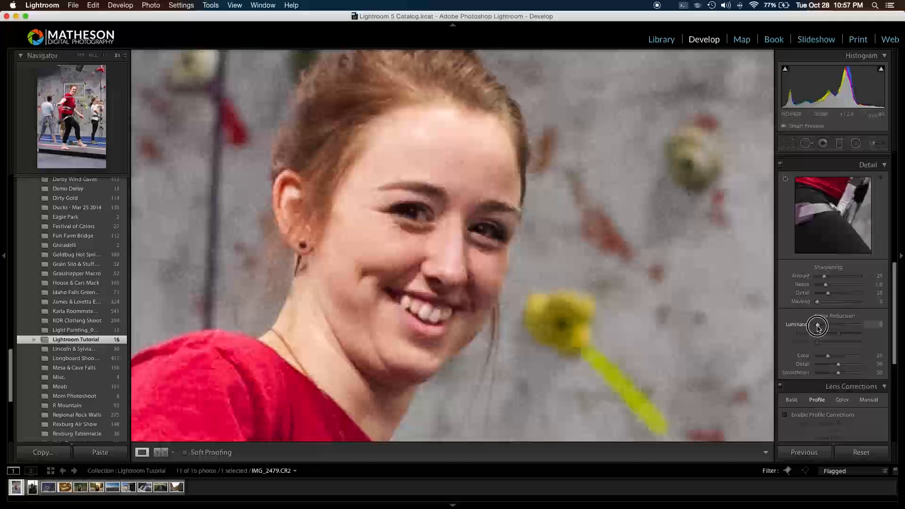
left_click_drag(818, 327, 838, 327)
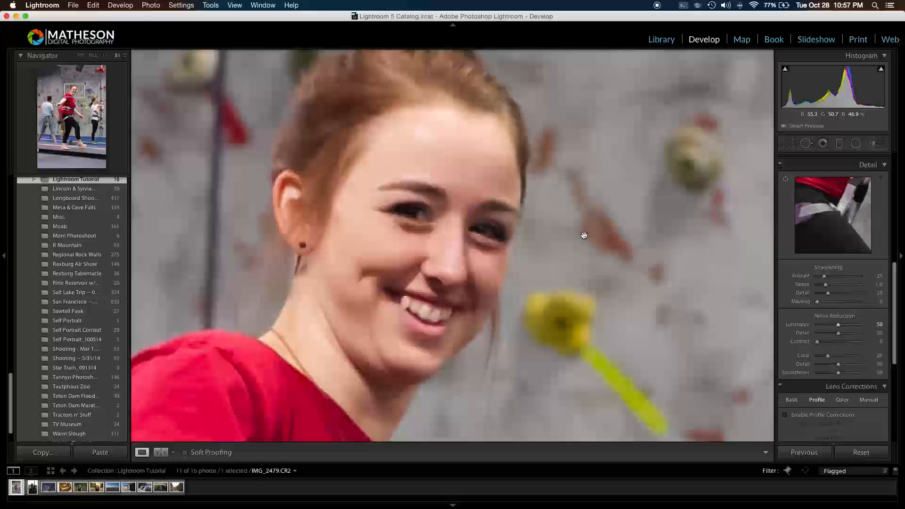
Compare the climbing-wall photo before and after the noise reduction several times
key("backslash")
key("backslash")
key("backslash")
key("backslash")
key("backslash")
key("backslash")
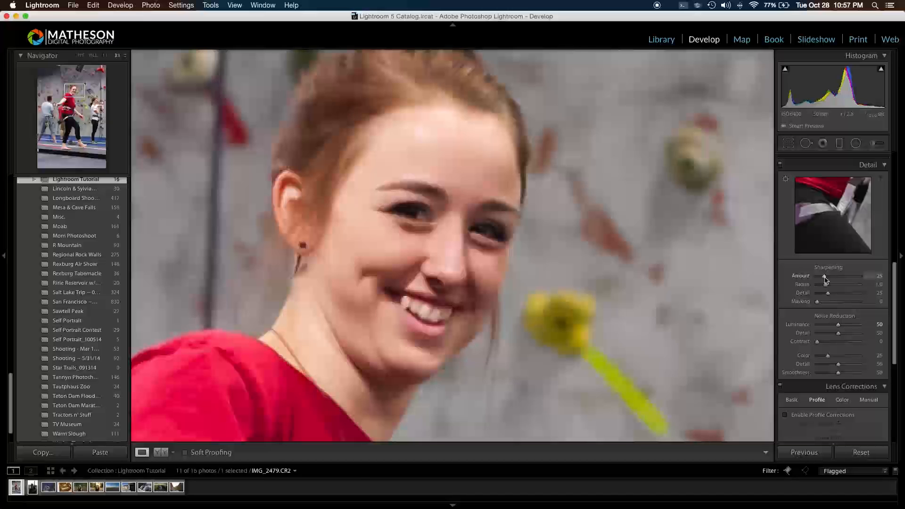
Set the Sharpening Amount to 46 and return to the full view of the climbing-wall photo
left_click_drag(825, 280, 831, 279)
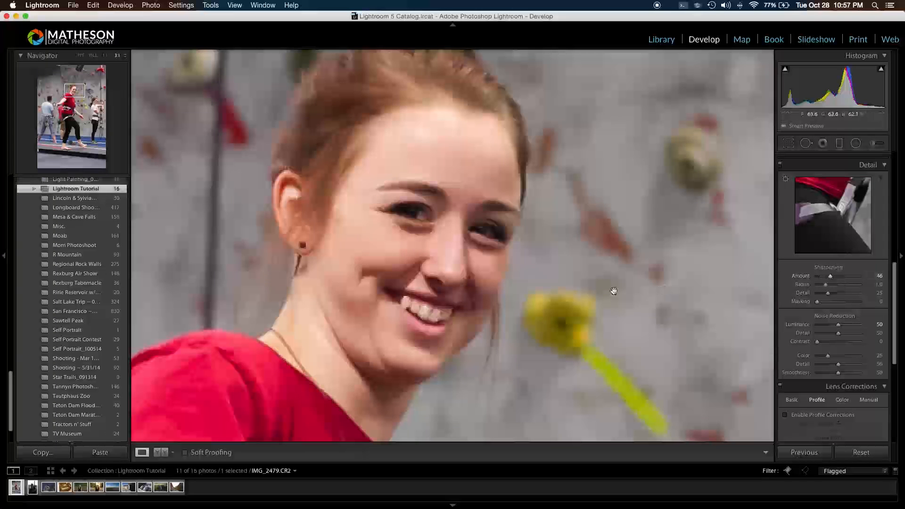
left_click_drag(510, 246, 510, 246)
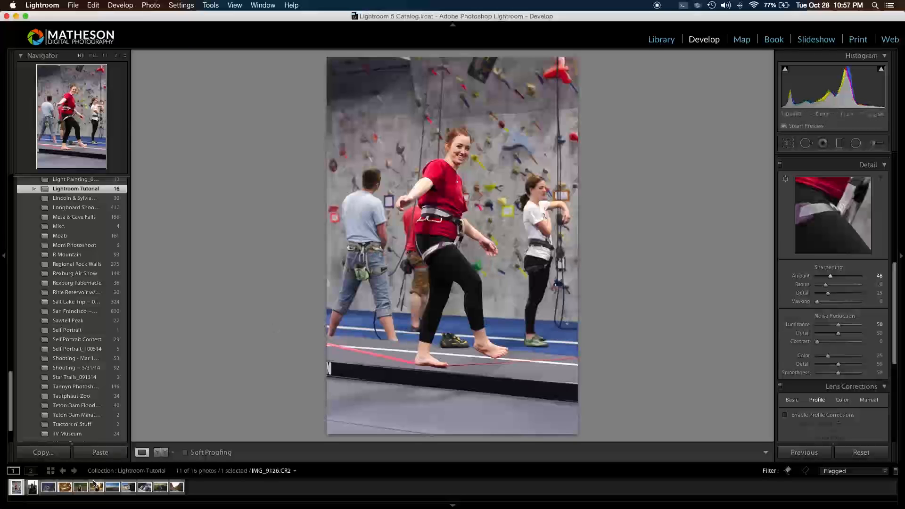
Open the camouflage-cap portrait with its Basic adjustments and preview its highlight clipping
left_click(37, 490)
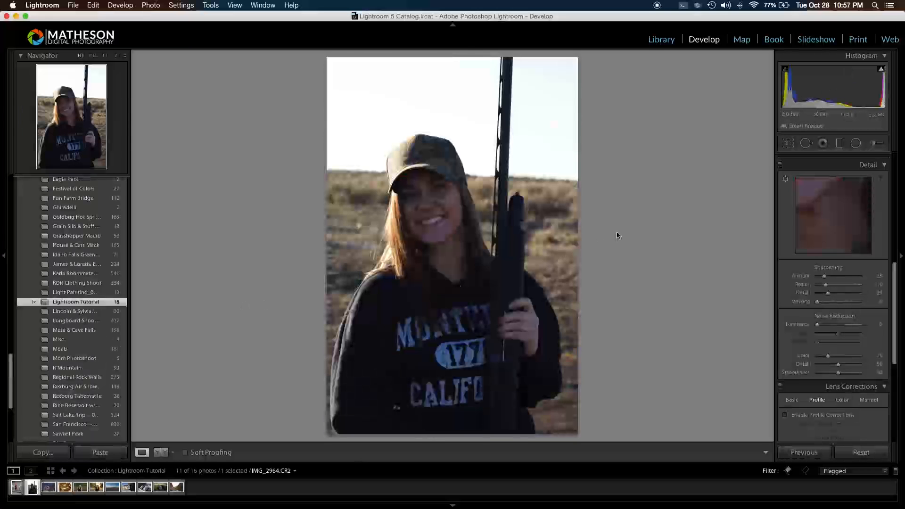
scroll(847, 229, "up", 5)
scroll(848, 228, "down", 1)
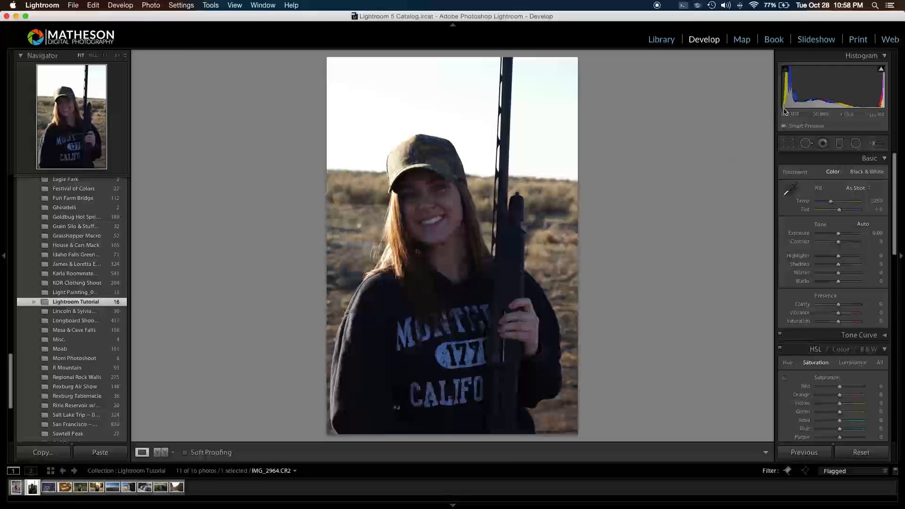
mouse_move(882, 71)
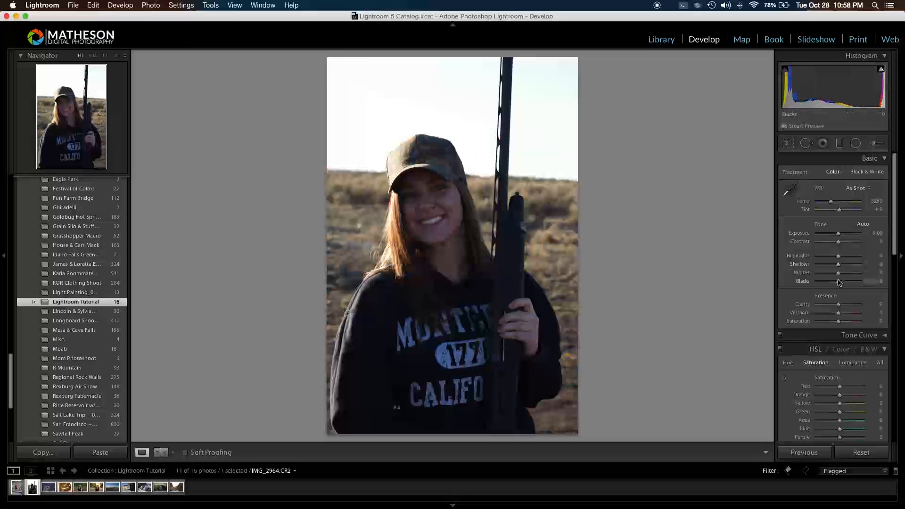
Try Blacks at -100 to preview the shadow clipping, and reset the Blacks adjustment
left_click_drag(830, 282, 809, 282)
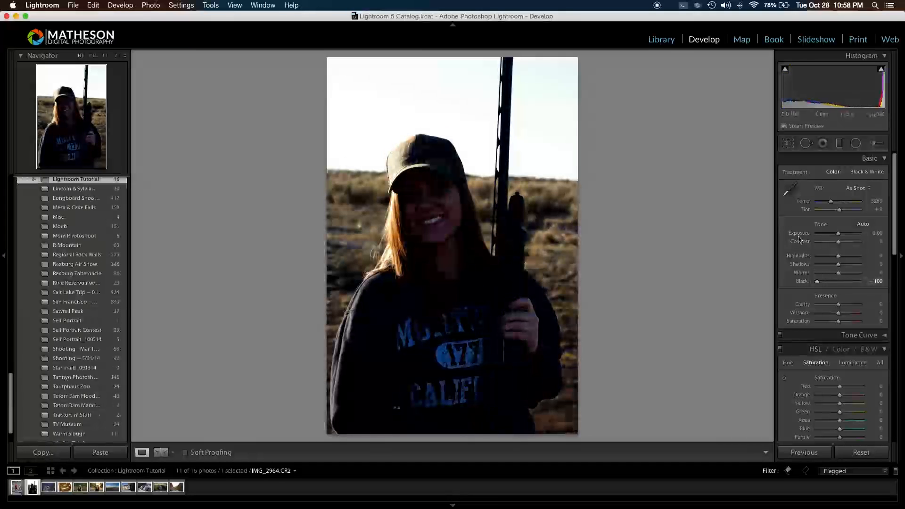
mouse_move(785, 70)
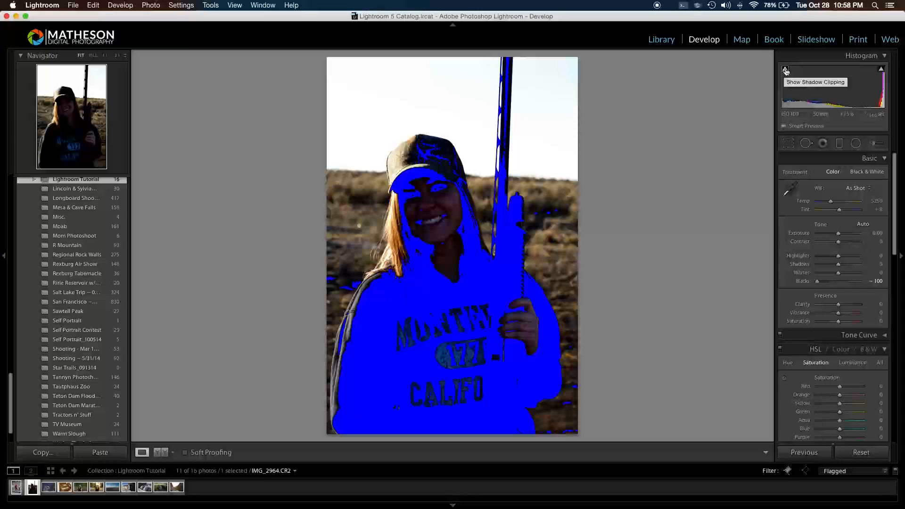
double_click(819, 284)
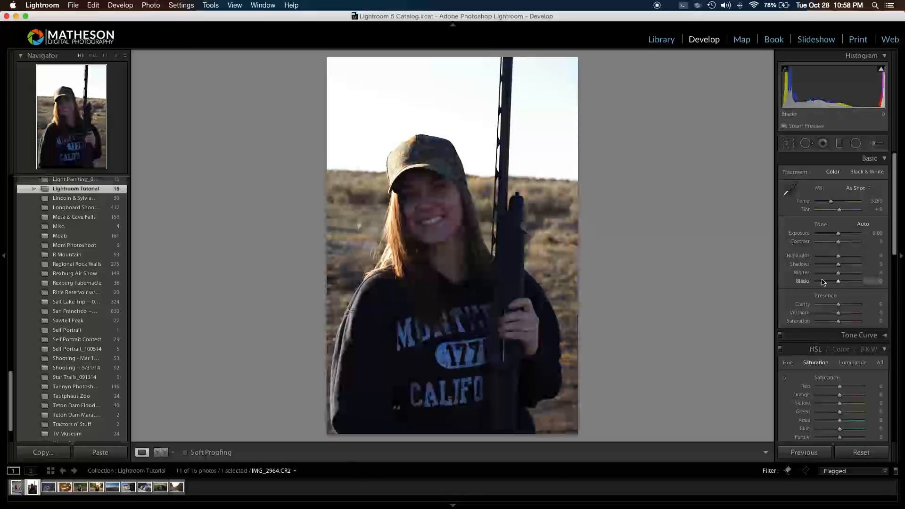
Set Shadows to +100 and Highlights to -100 on the camouflage-cap portrait
left_click_drag(839, 268, 873, 265)
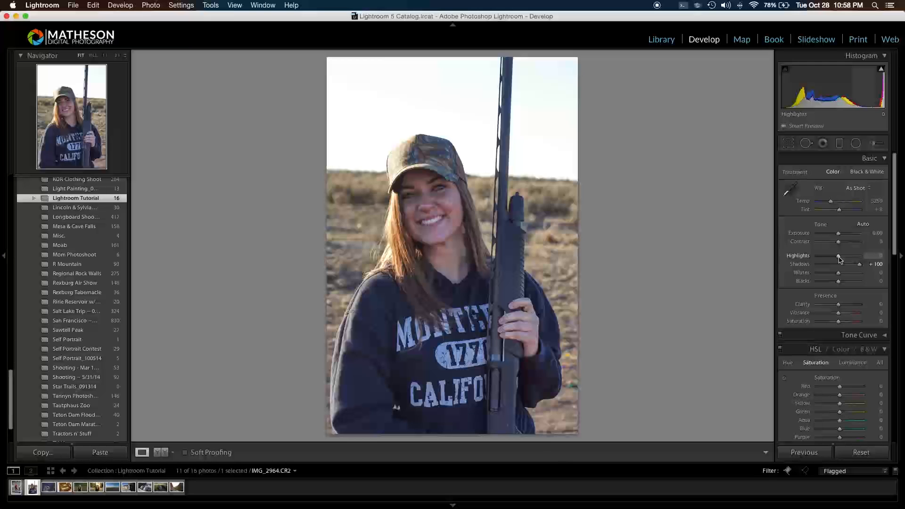
left_click_drag(840, 259, 787, 260)
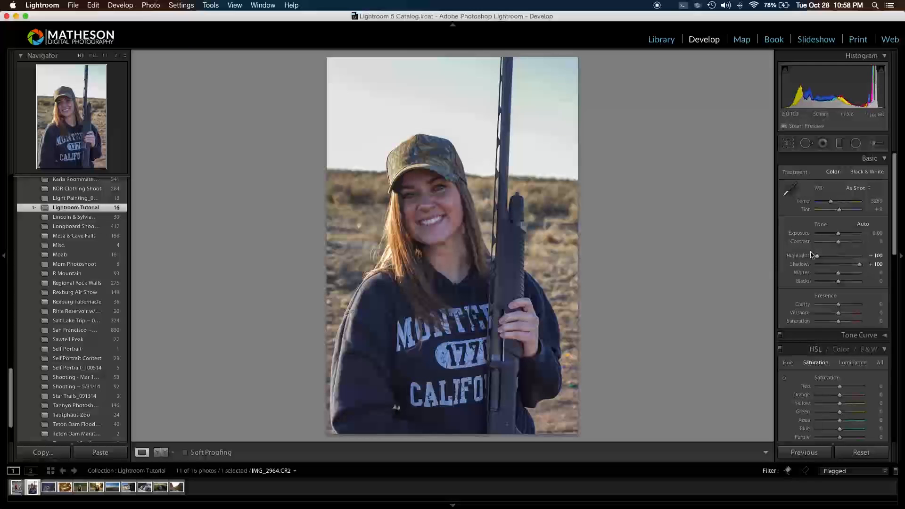
Brighten the camouflage-cap portrait by fine-tuning its Exposure to +0.70
left_click_drag(839, 236, 840, 235)
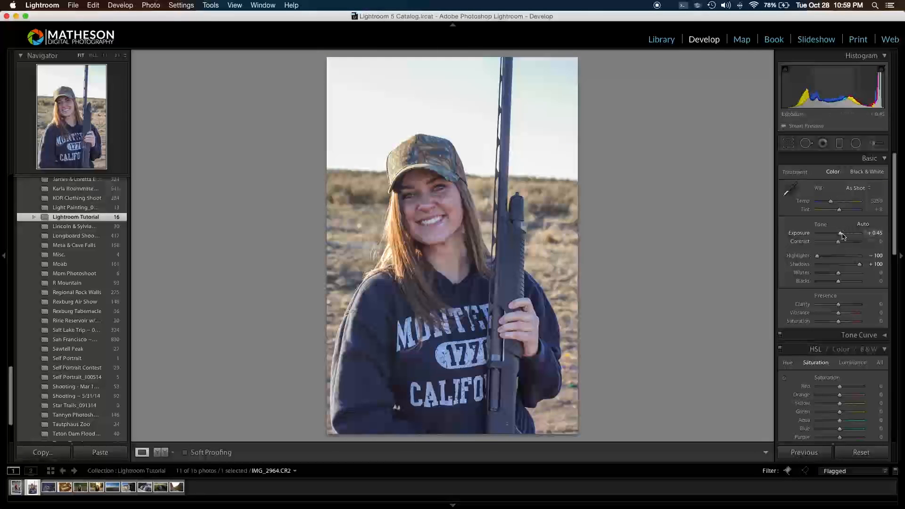
mouse_move(845, 234)
left_mouse_down()
mouse_move(827, 234)
mouse_move(843, 238)
left_mouse_up()
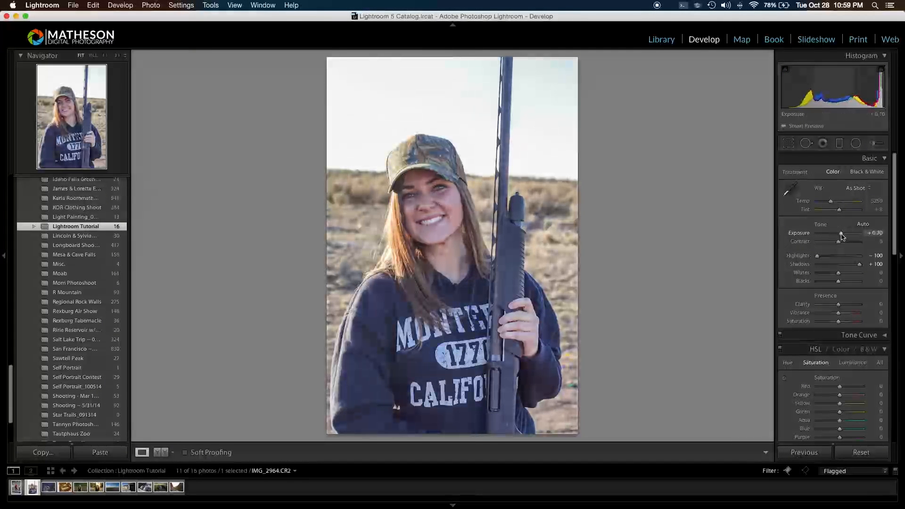
key("Up")
key("Down")
key("Up")
key("Down")
key("Down")
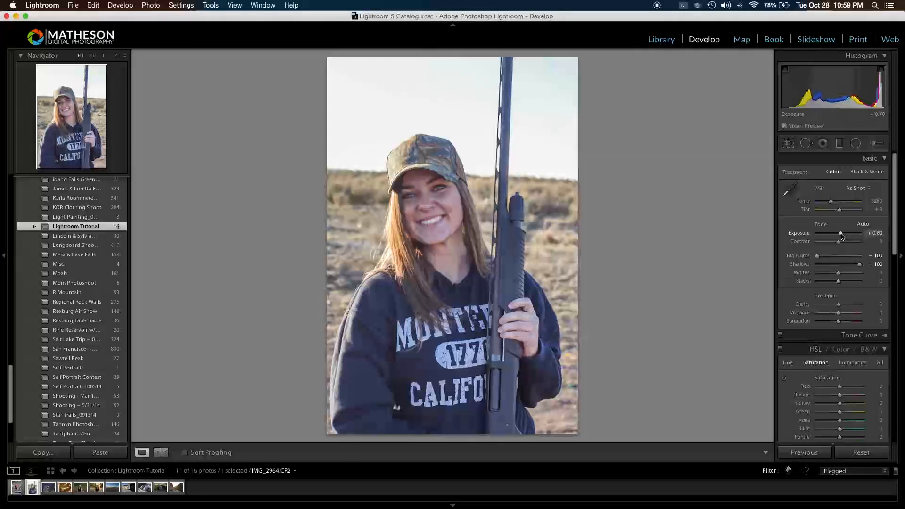
key("Up")
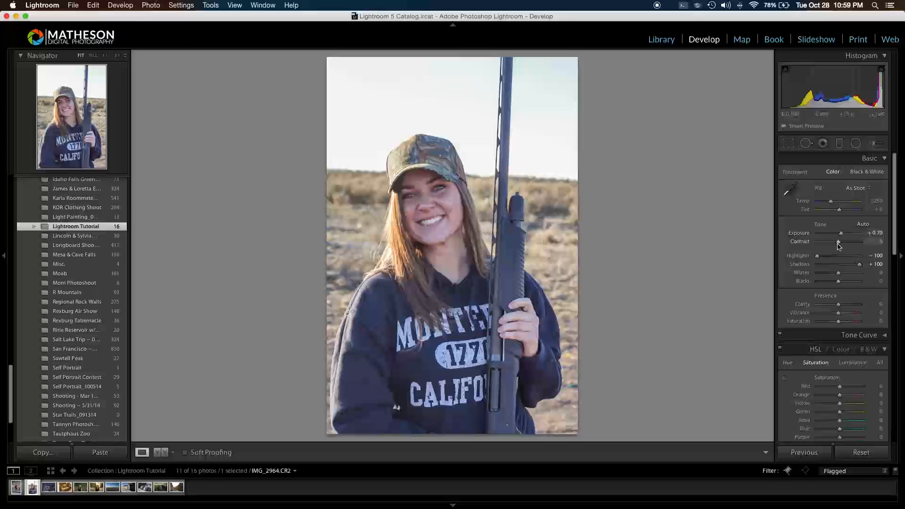
Set the portrait's Contrast to +28 and warm its white balance to a temperature of 5957
left_click_drag(842, 246, 846, 246)
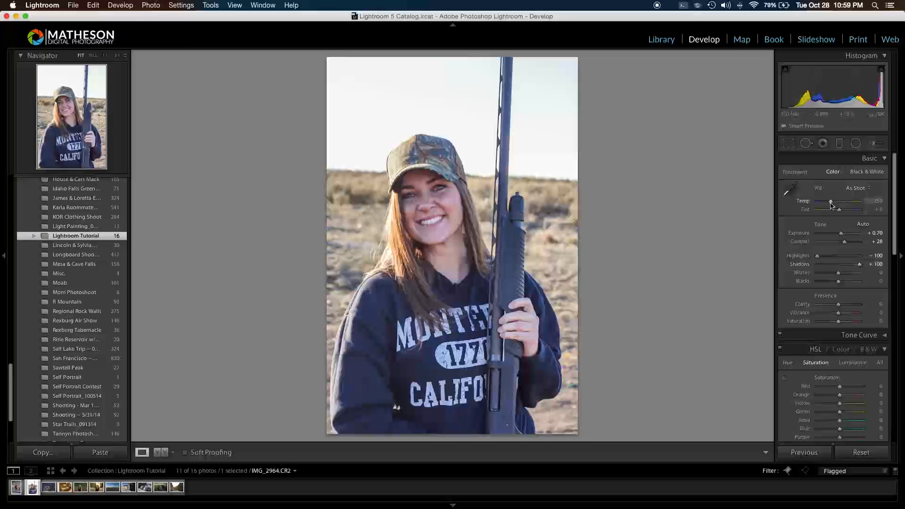
left_click_drag(831, 204, 835, 205)
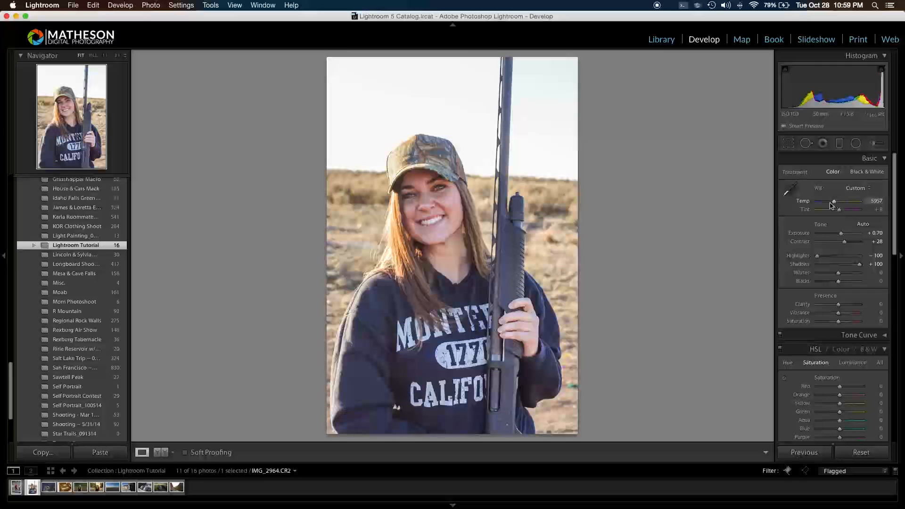
left_click(870, 189)
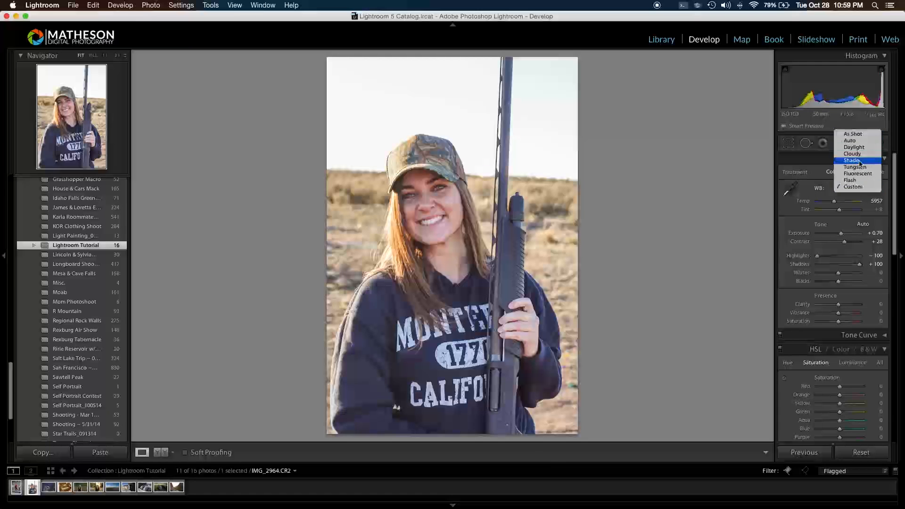
left_click(808, 192)
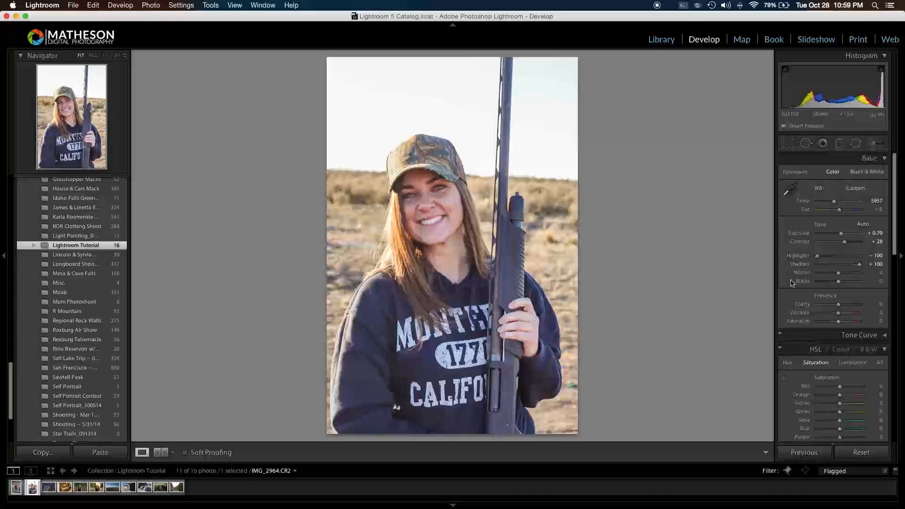
Open the duck photo and raise its Exposure to +1.40
left_click(50, 490)
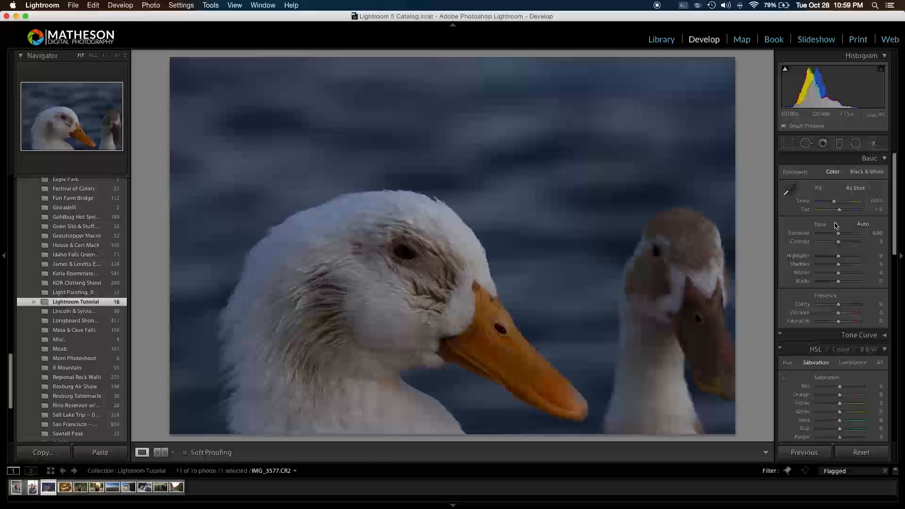
left_click_drag(840, 236, 846, 236)
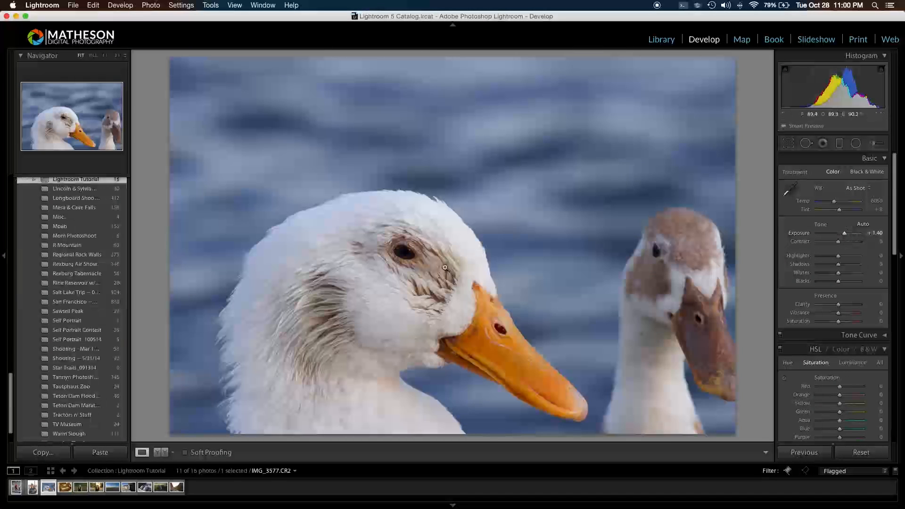
Zoom in on the white duck's head and examine the feathers between the eye and the beak for specks
left_click(442, 259)
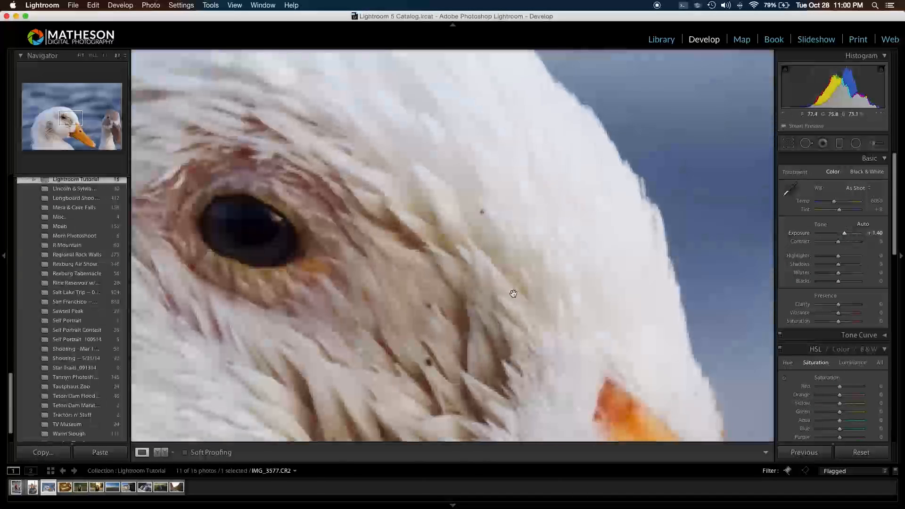
left_click_drag(520, 265, 556, 221)
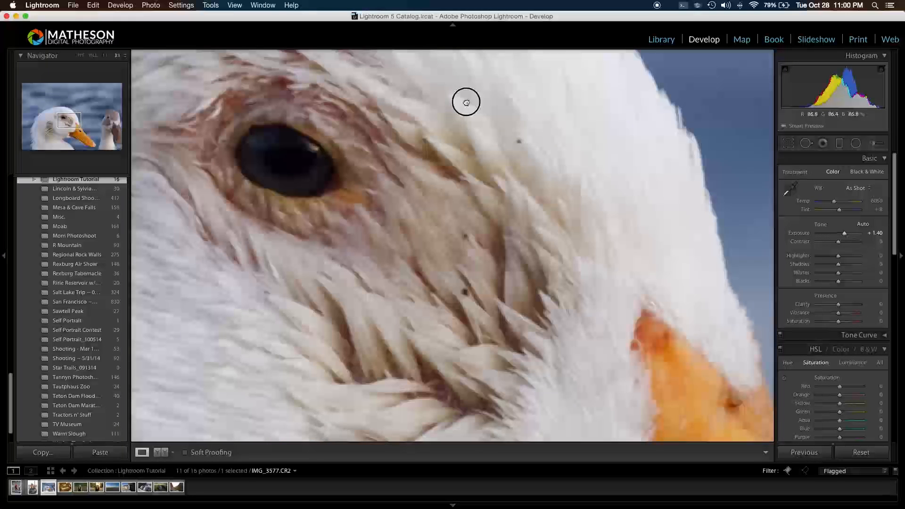
left_click_drag(465, 101, 463, 108)
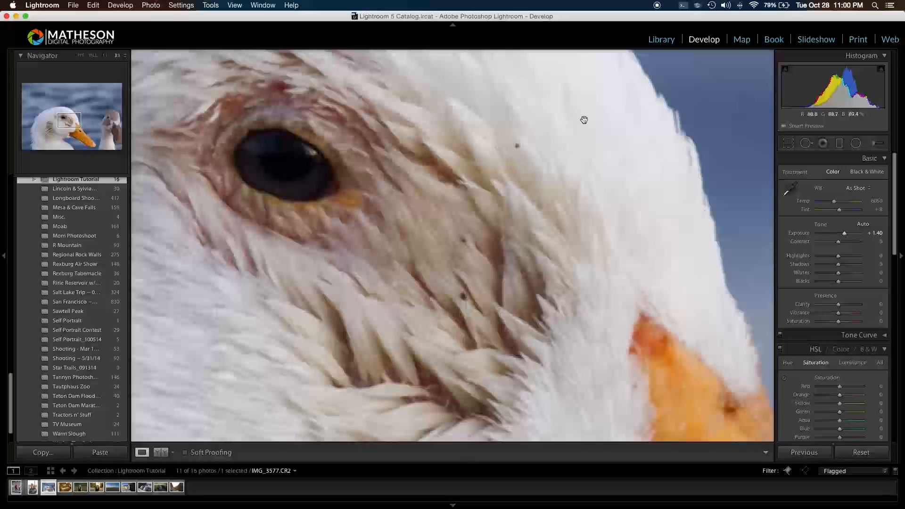
Heal the dark speck in the feathers above the duck's eye with a Spot Removal brush of size 26
left_click(806, 143)
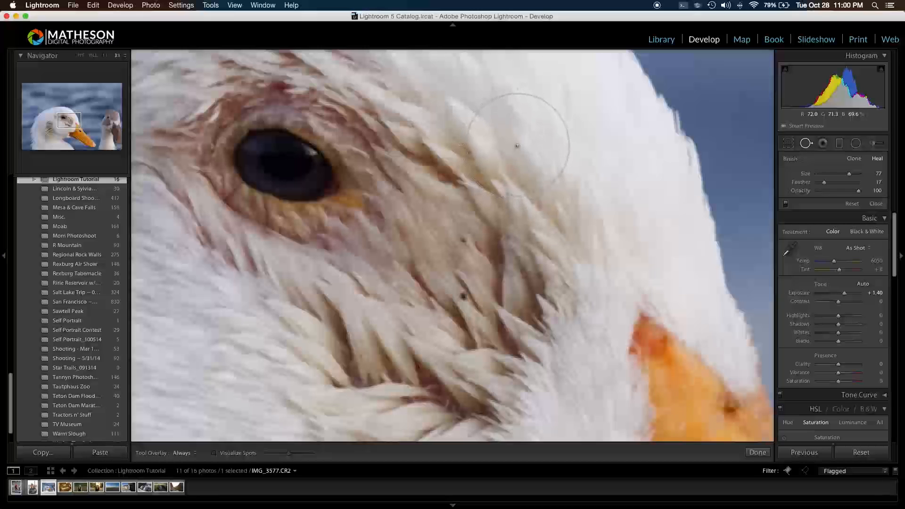
scroll(518, 146, "down", 1)
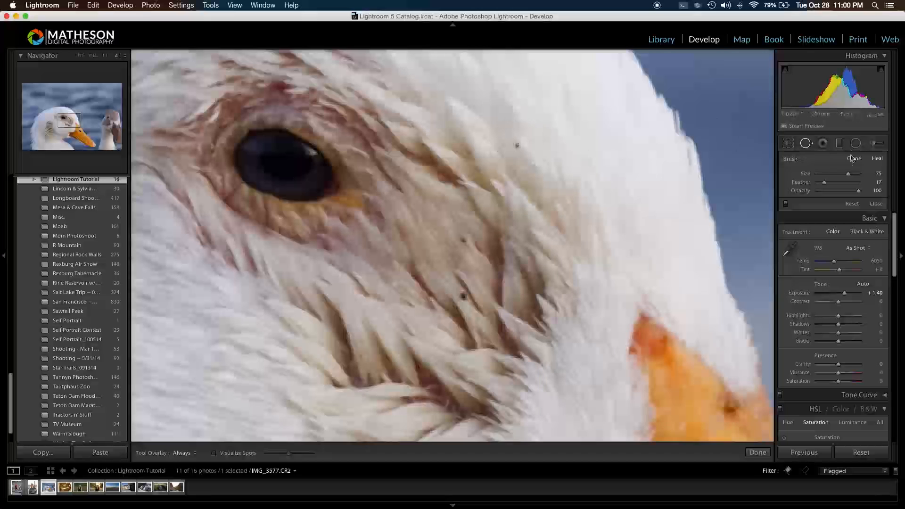
left_click_drag(852, 176, 830, 180)
left_click(517, 145)
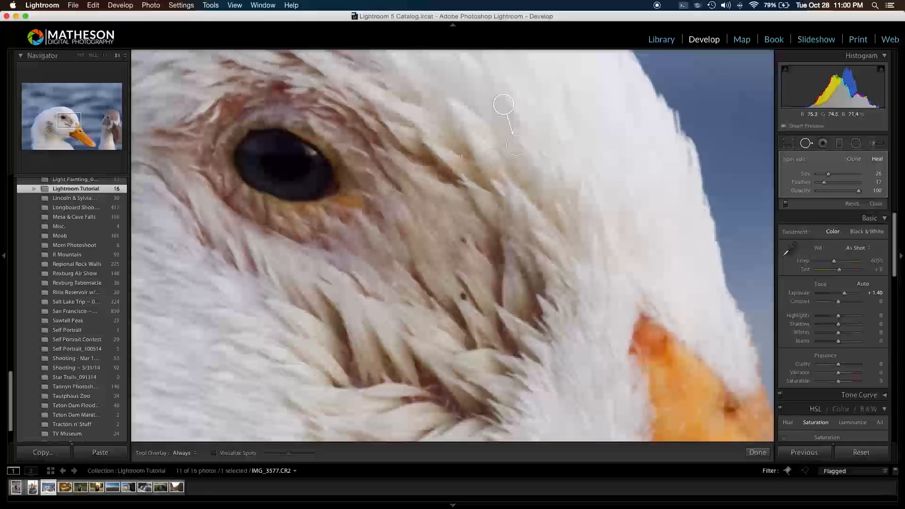
Try a heal spot on the feathers beside the eye, sampling from the eye's rim and from the feathers above, and delete it
left_click(423, 144)
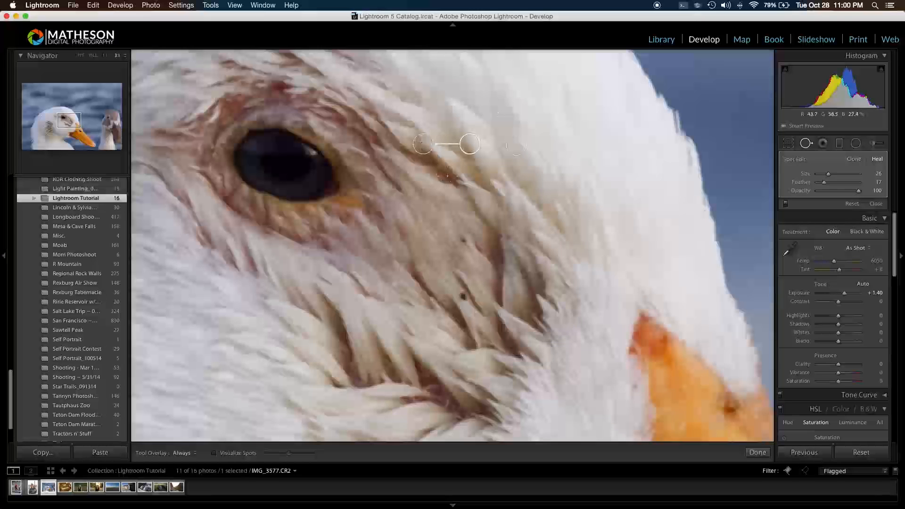
mouse_move(470, 144)
left_mouse_down()
mouse_move(400, 202)
mouse_move(304, 202)
left_mouse_up()
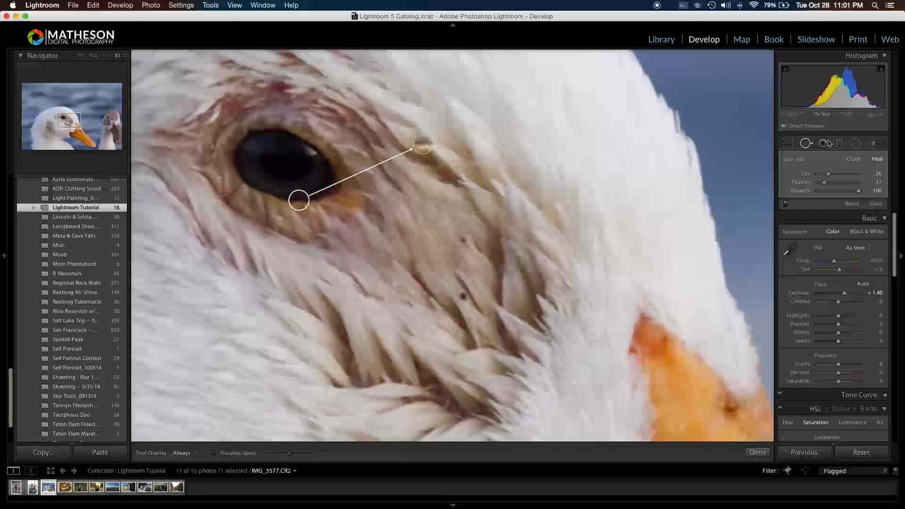
key("q")
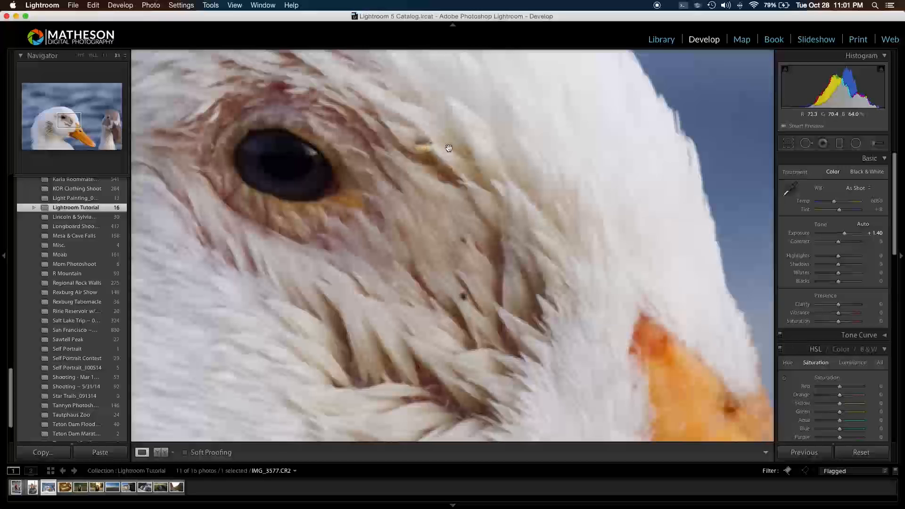
left_click(806, 143)
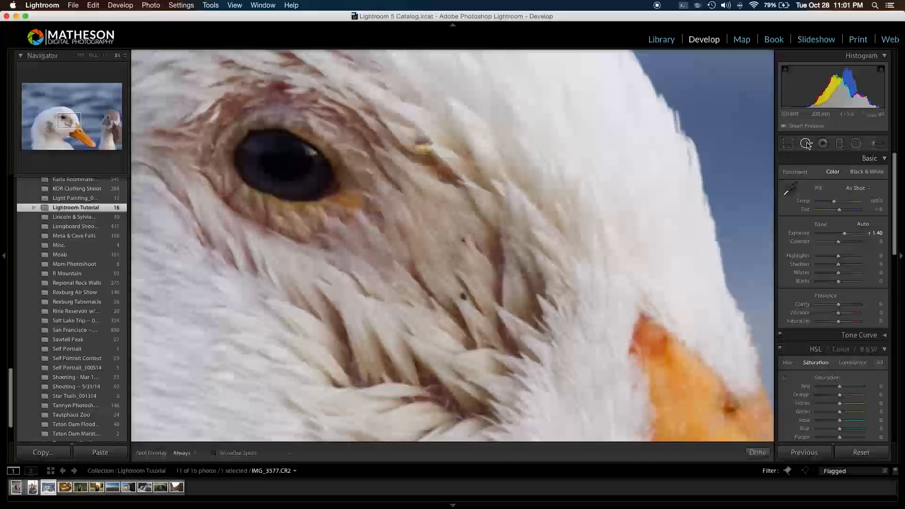
left_click(421, 144)
mouse_move(298, 202)
left_mouse_down()
mouse_move(366, 217)
mouse_move(461, 157)
mouse_move(486, 93)
mouse_move(458, 85)
left_mouse_up()
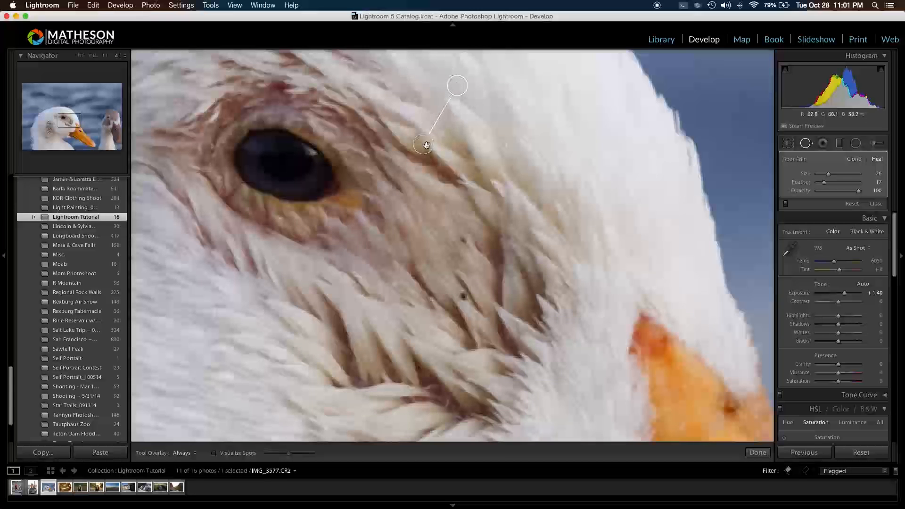
left_click(423, 145, "alt")
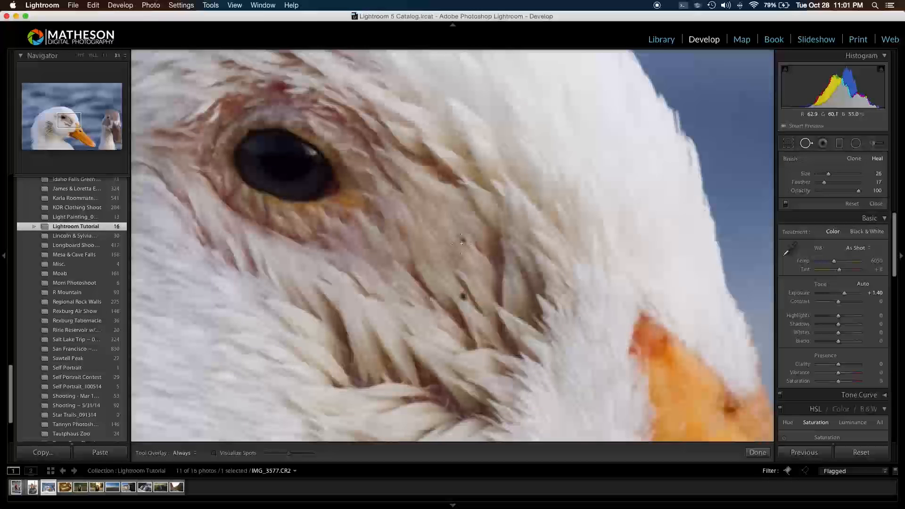
Heal the two dark specks between the duck's eye and beak, and finish spot removal with the whole photo in view
left_click(463, 240)
left_click(462, 297)
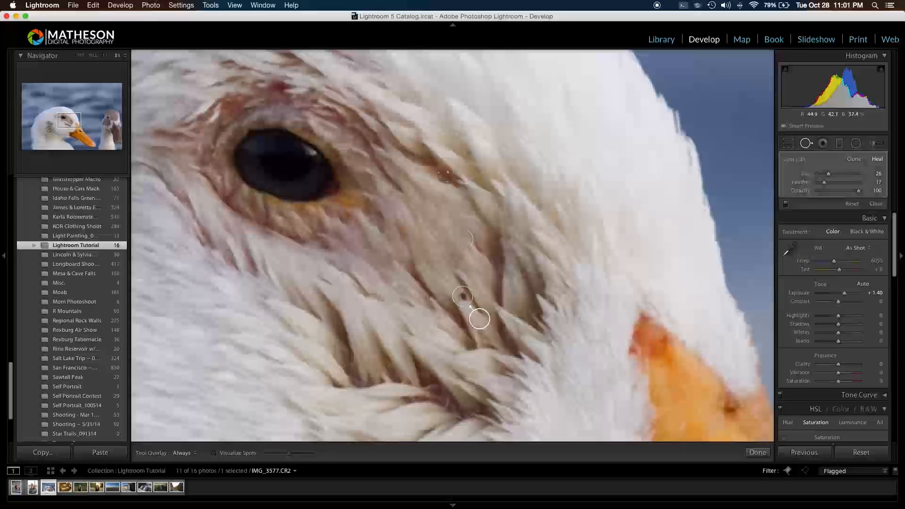
left_click(420, 143)
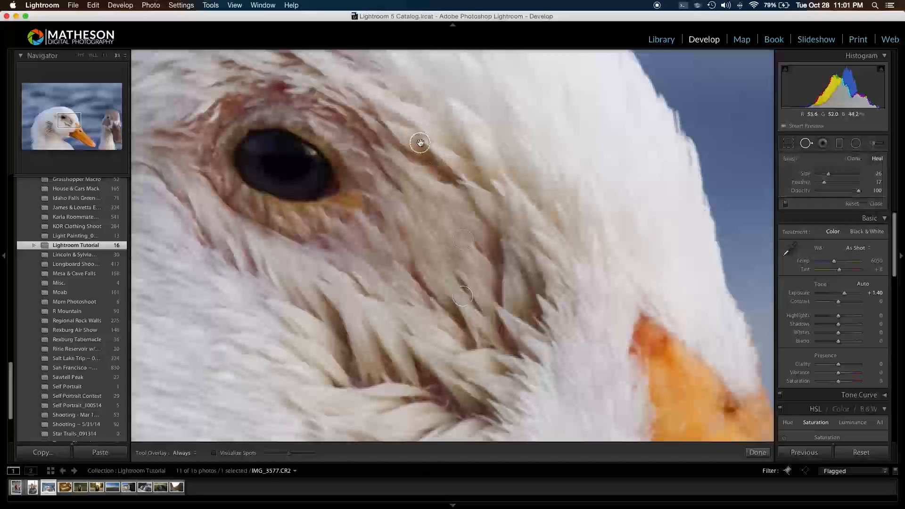
left_click(806, 142)
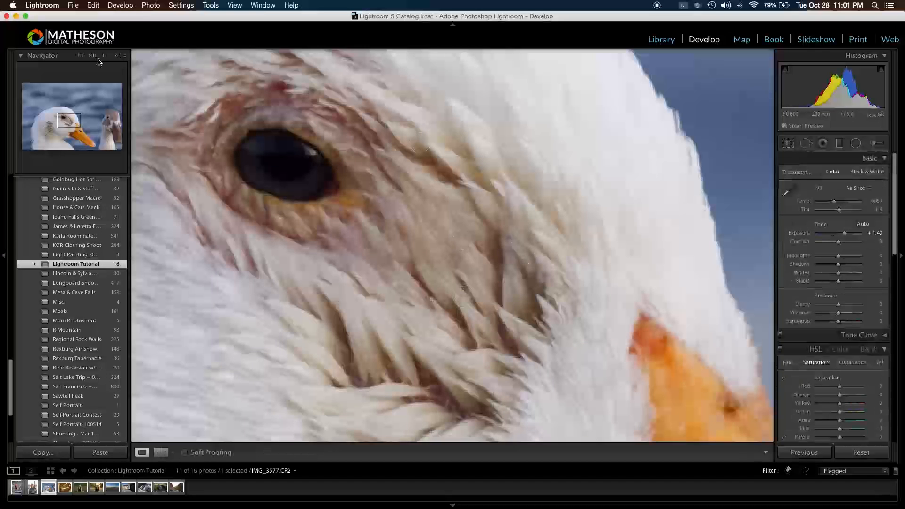
left_click(82, 56)
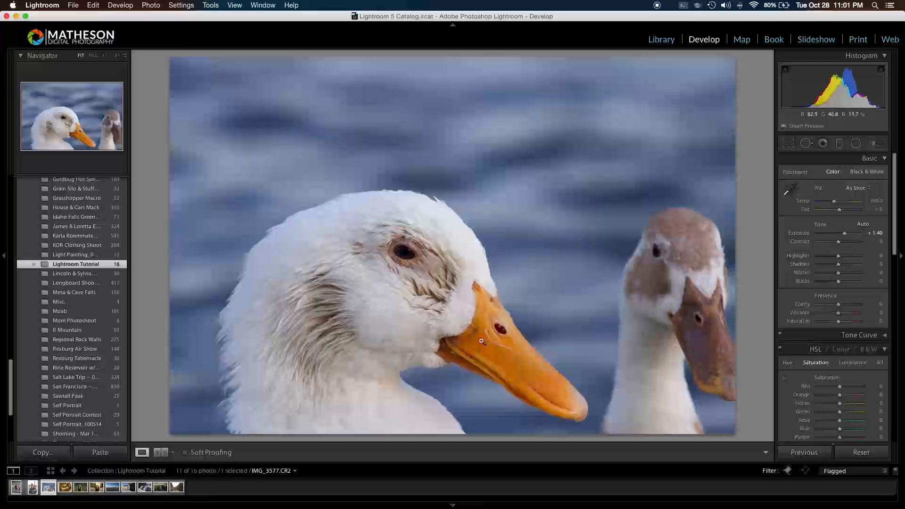
Open the antique organ photo and cool its white balance to a temperature of 3451
left_click(69, 489)
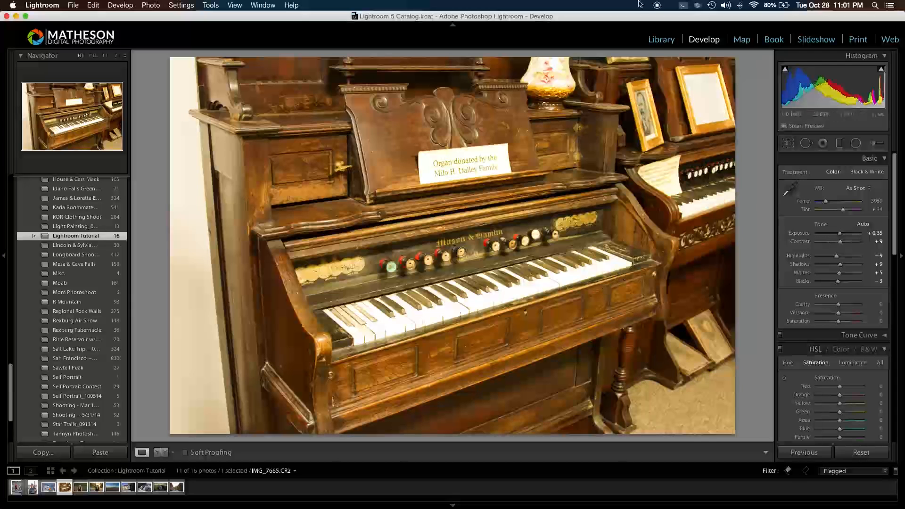
left_click(871, 189)
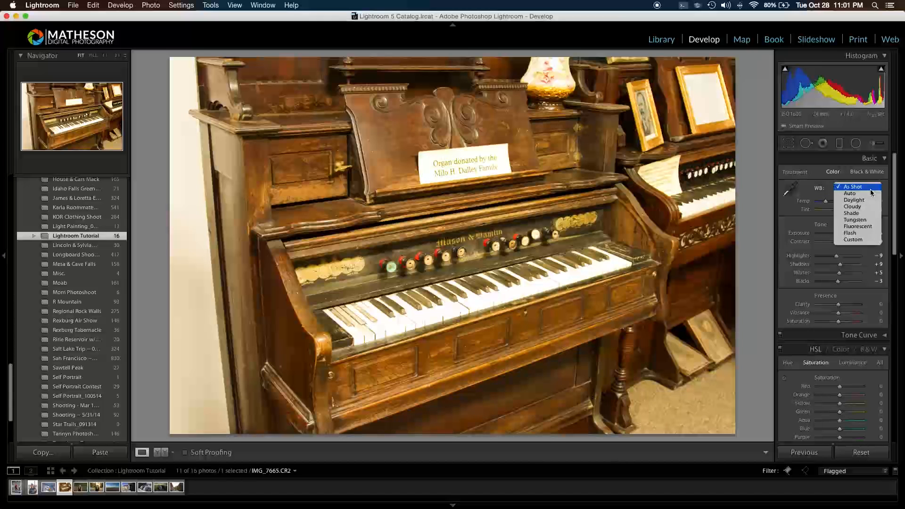
left_click(877, 188)
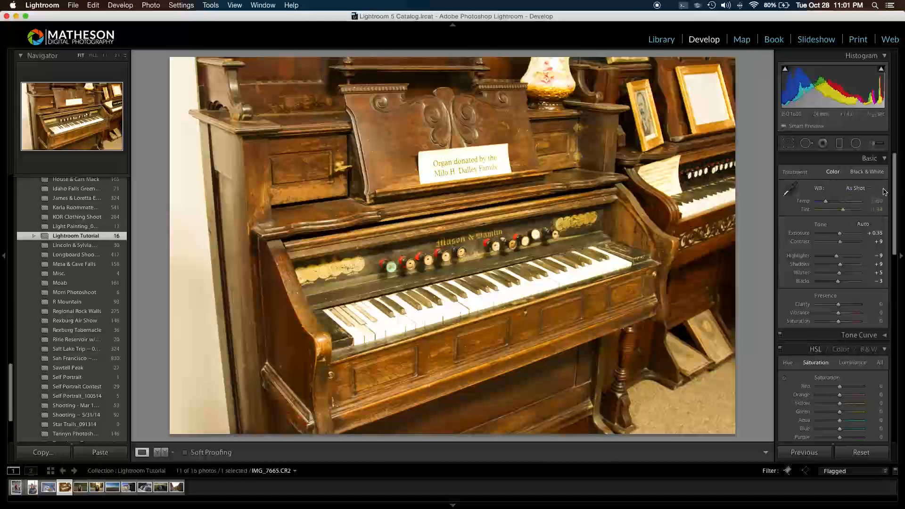
left_click_drag(826, 204, 824, 205)
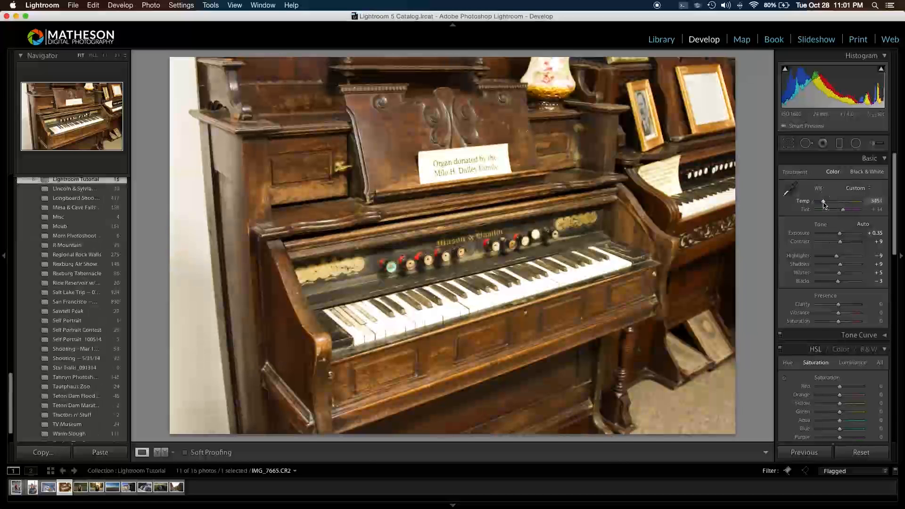
Check the organ photo for highlight clipping and lower its Highlights to -82
left_click(882, 70)
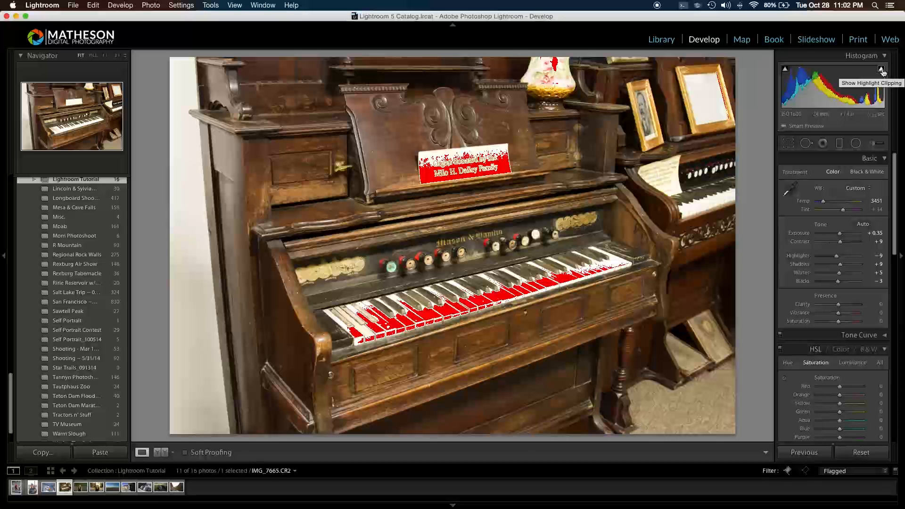
left_click(881, 71)
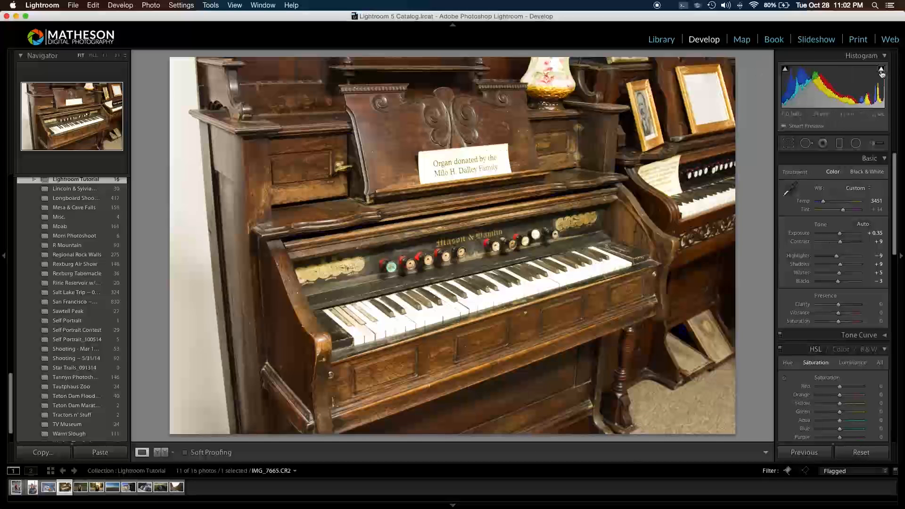
left_click_drag(838, 257, 821, 257)
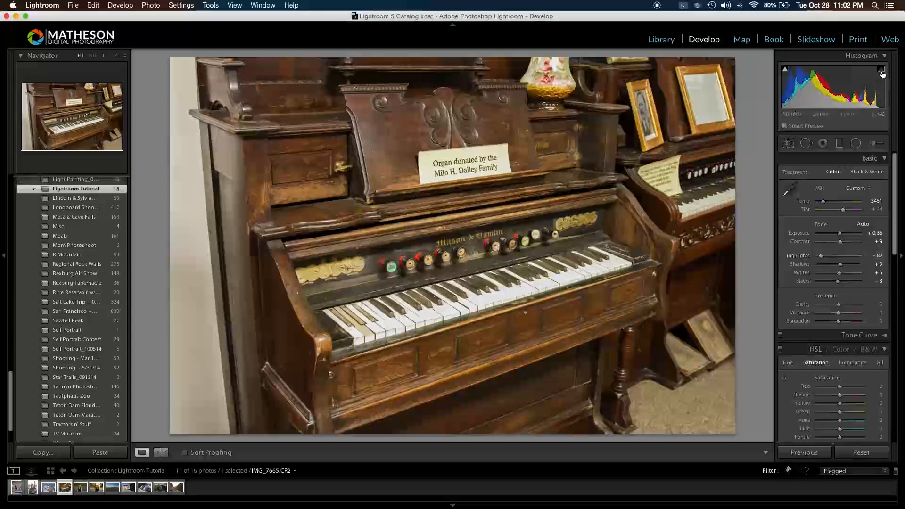
Open the portrait of the blonde woman, raise its Exposure to +0.65 and warm its temperature to 7620
left_click(83, 489)
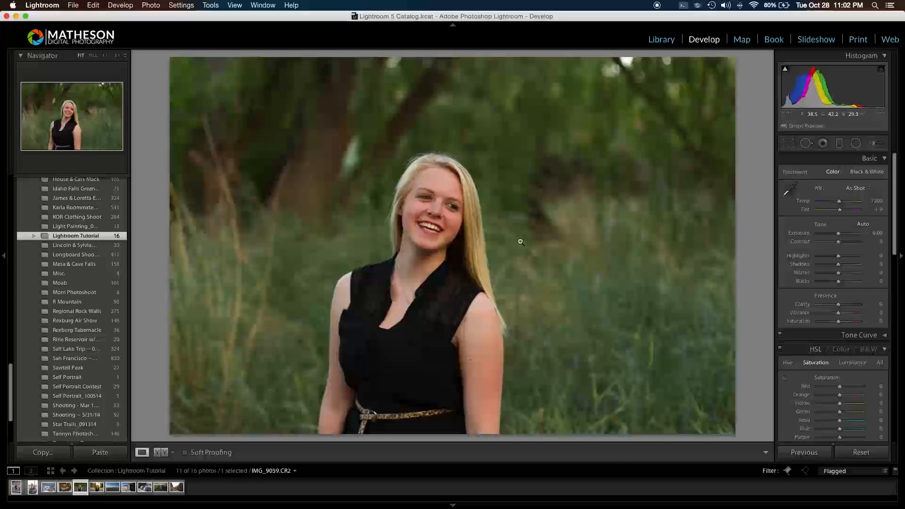
left_click_drag(839, 237, 842, 237)
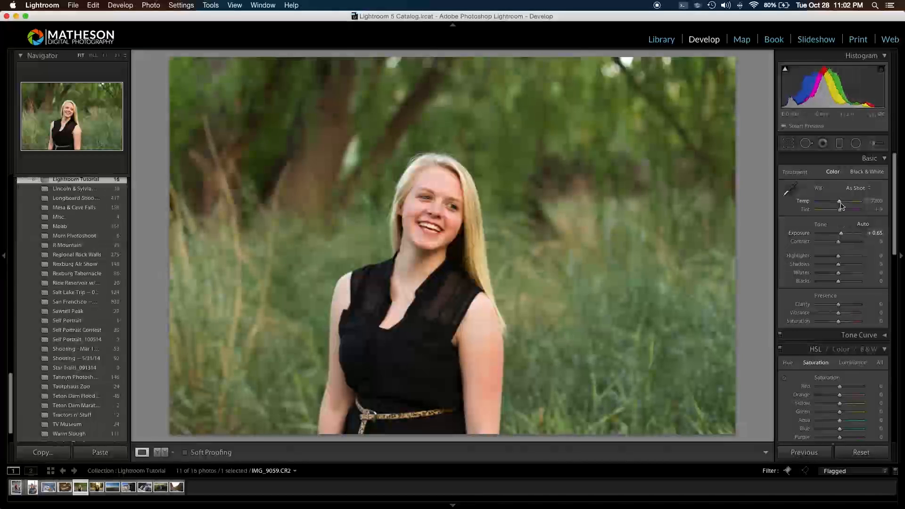
left_click_drag(840, 203, 842, 205)
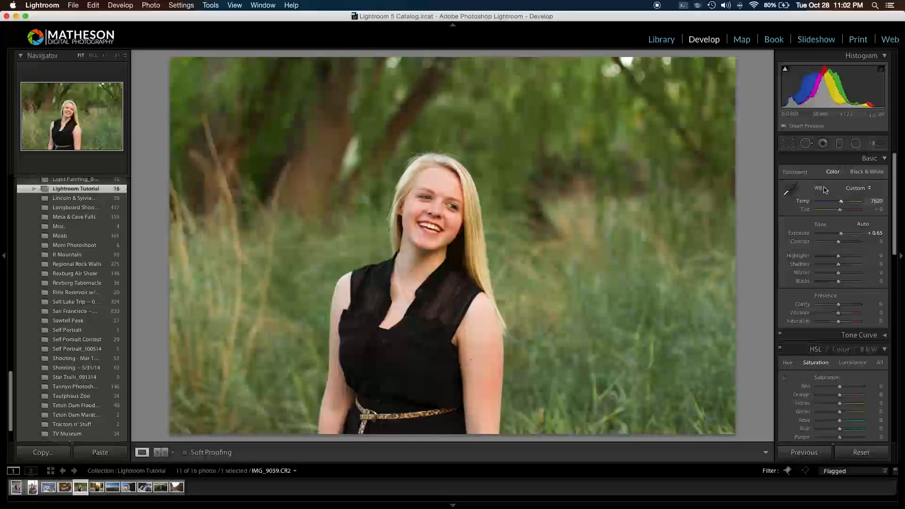
Try a freeform crop of the portrait with the aspect ratio unlocked, and lock the ratio again
left_click(789, 144)
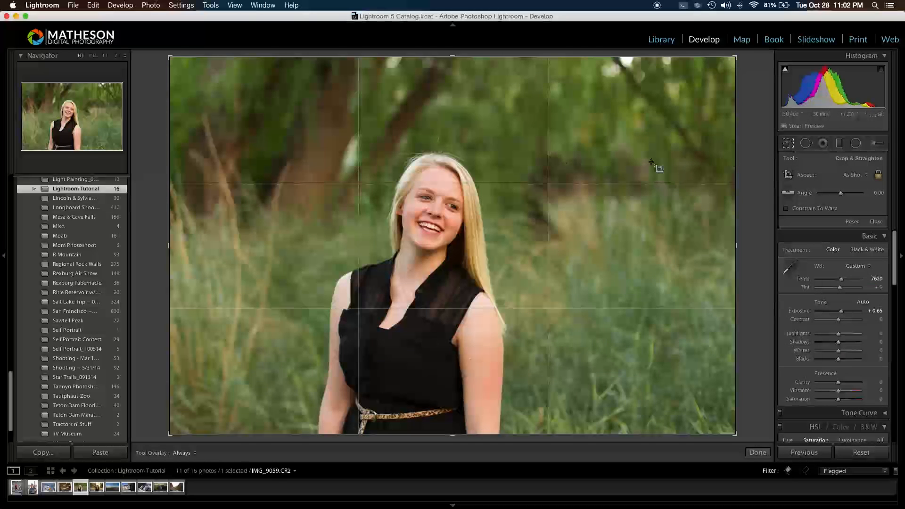
left_click(879, 175)
left_click_drag(170, 57, 137, 50)
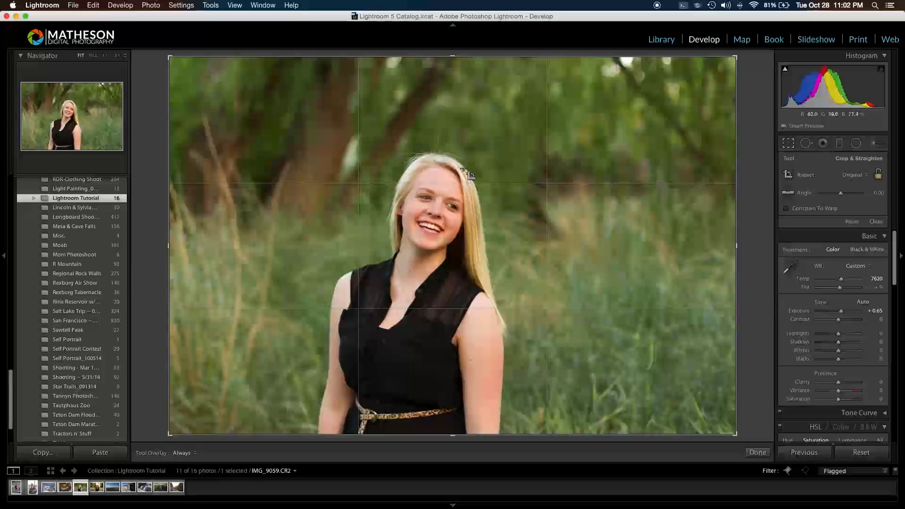
left_click(880, 176)
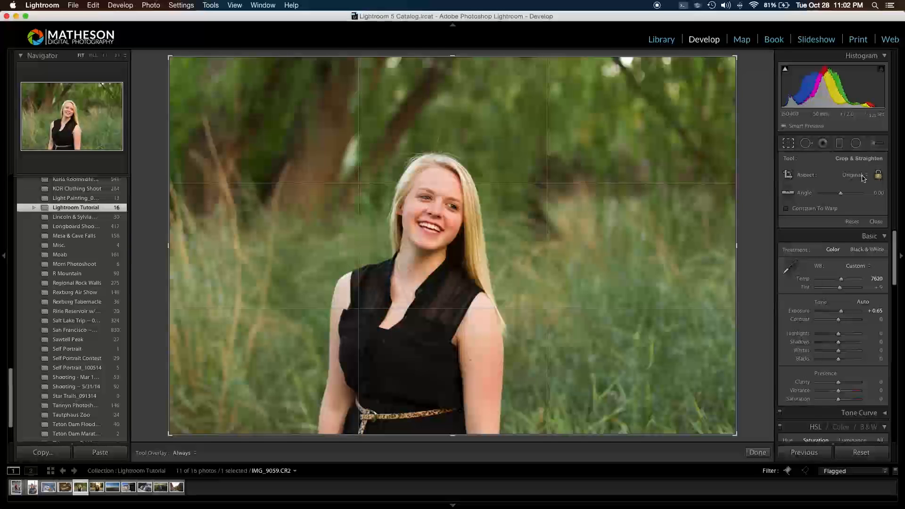
Crop the portrait at 4 x 5 / 8 x 10, trying a vertical frame before applying a horizontal one around the woman
left_click(864, 176)
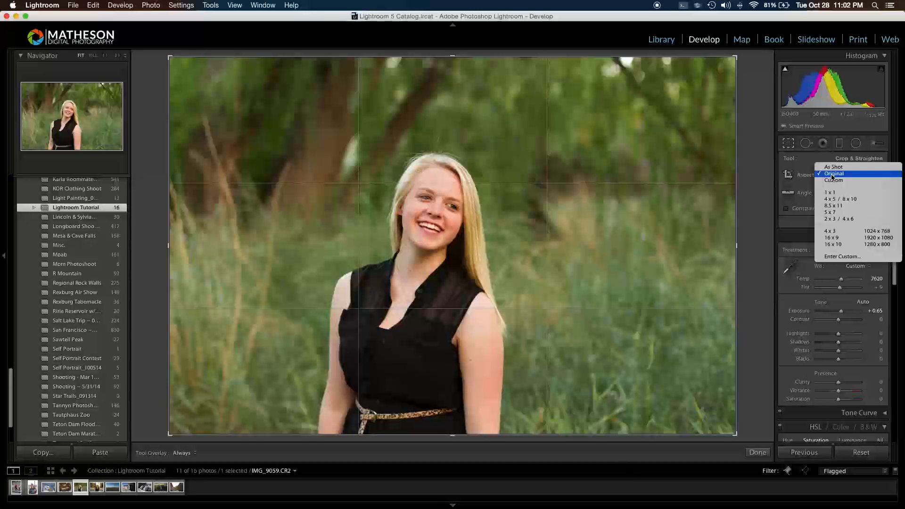
left_click(848, 200)
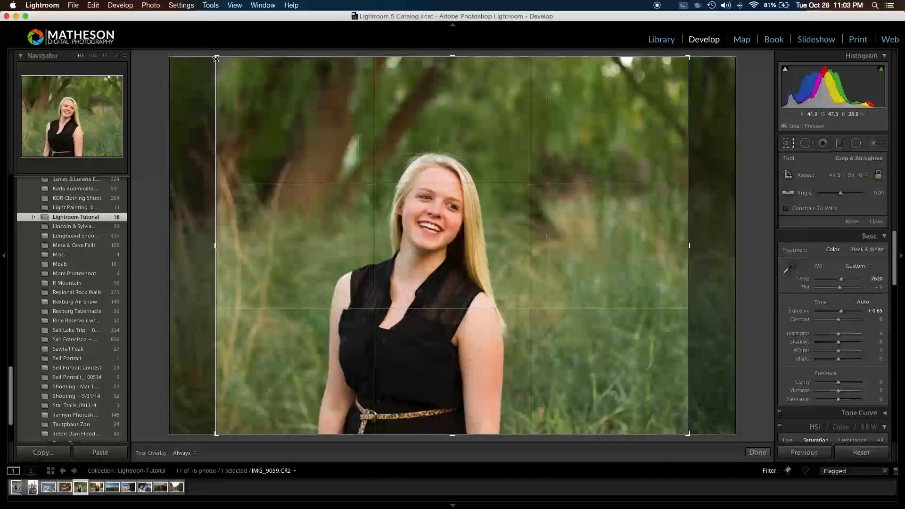
left_click_drag(216, 57, 237, 106)
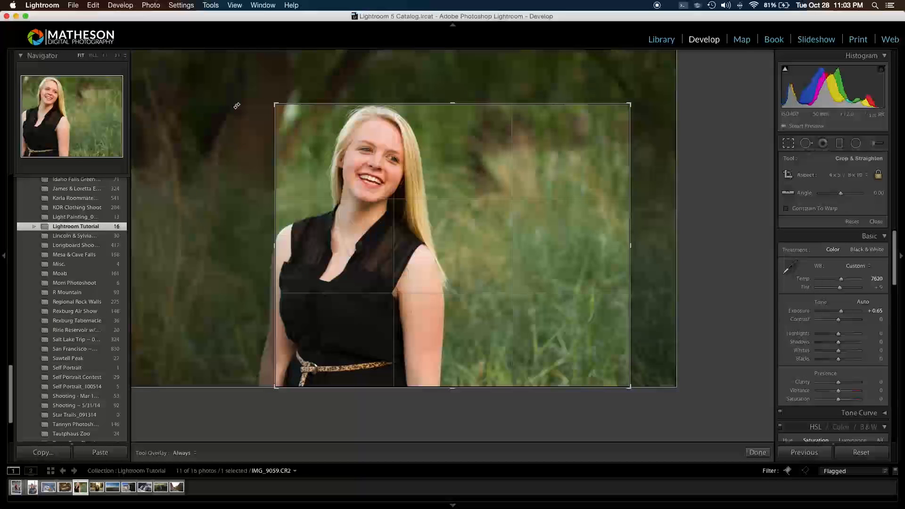
key("x")
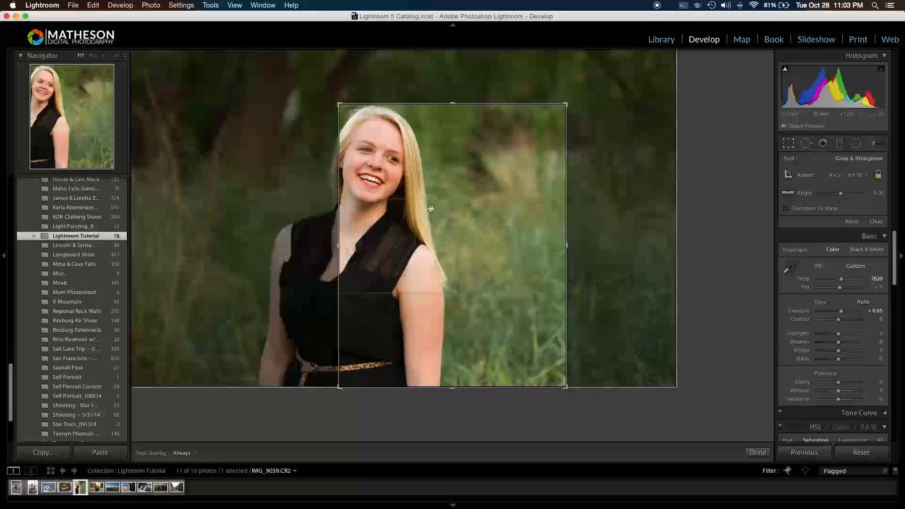
left_click_drag(341, 105, 236, 71)
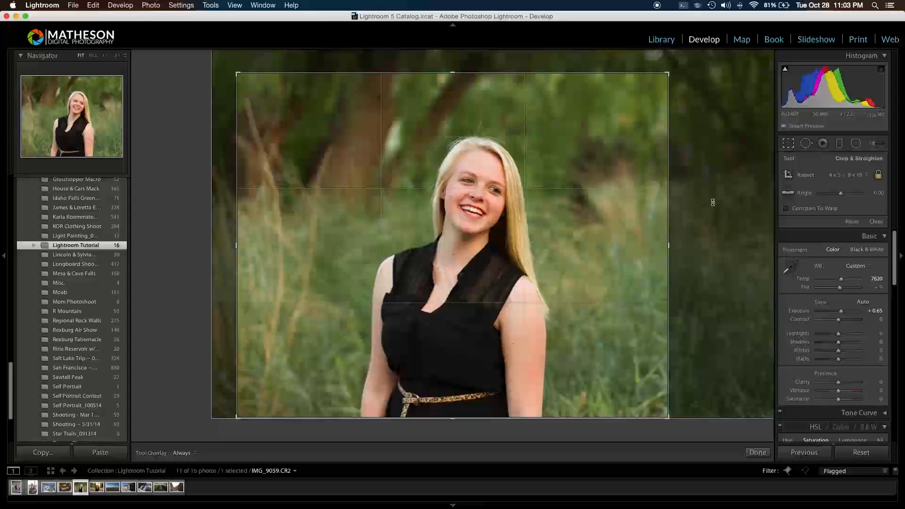
key("r")
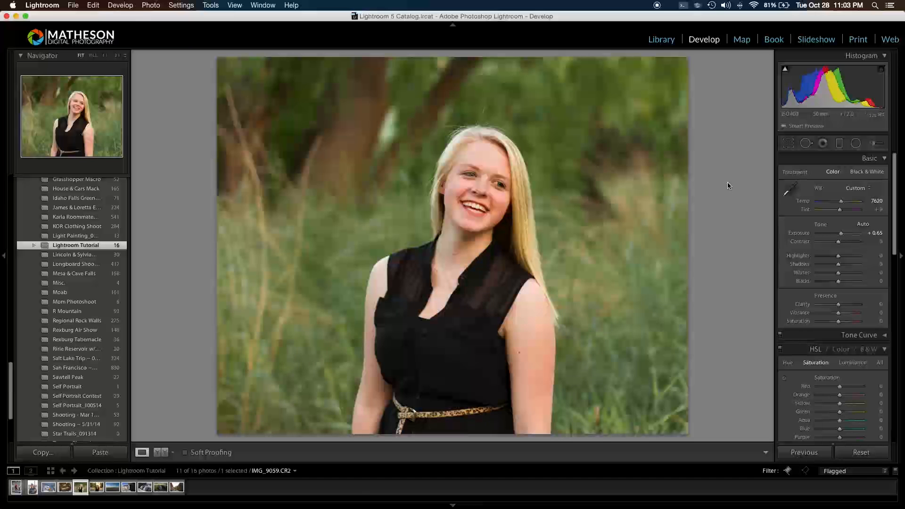
Reopen the portrait's crop, enlarge the frame to the photo's full height, and reset the crop to the original frame
left_click(789, 144)
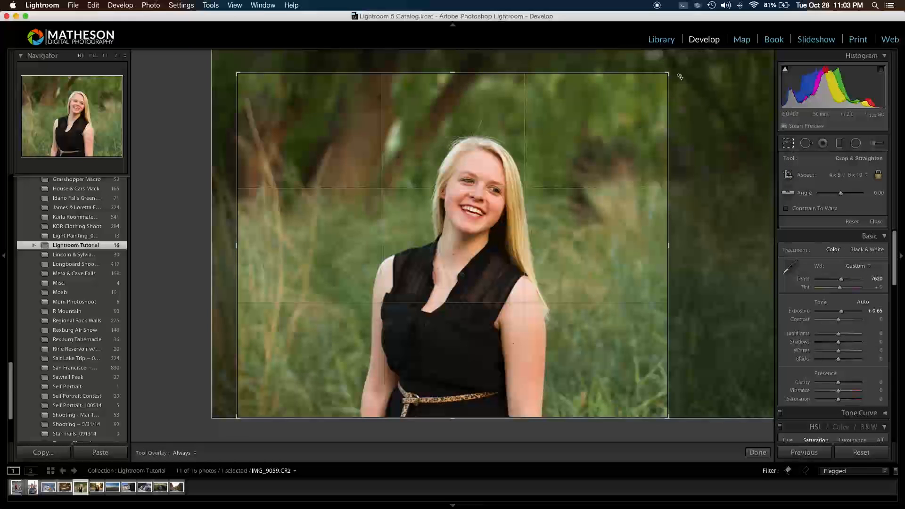
left_click_drag(681, 77, 697, 51)
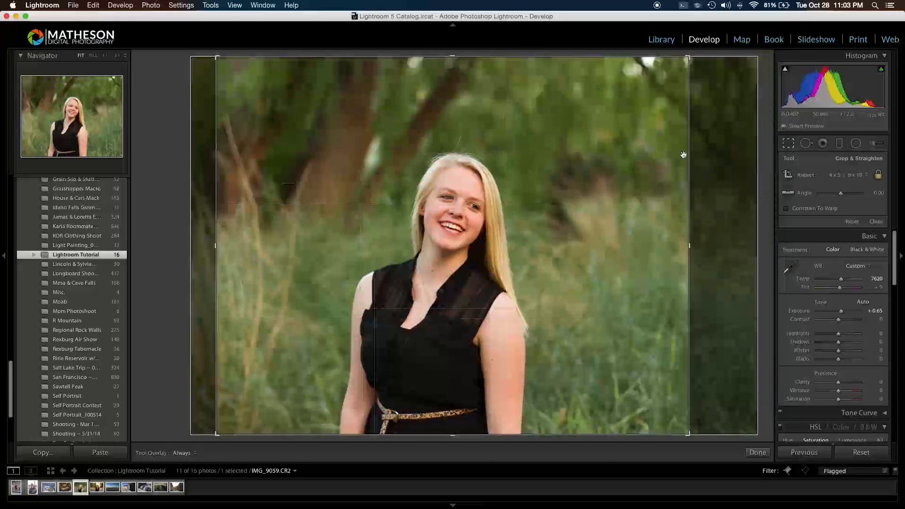
left_click(854, 223)
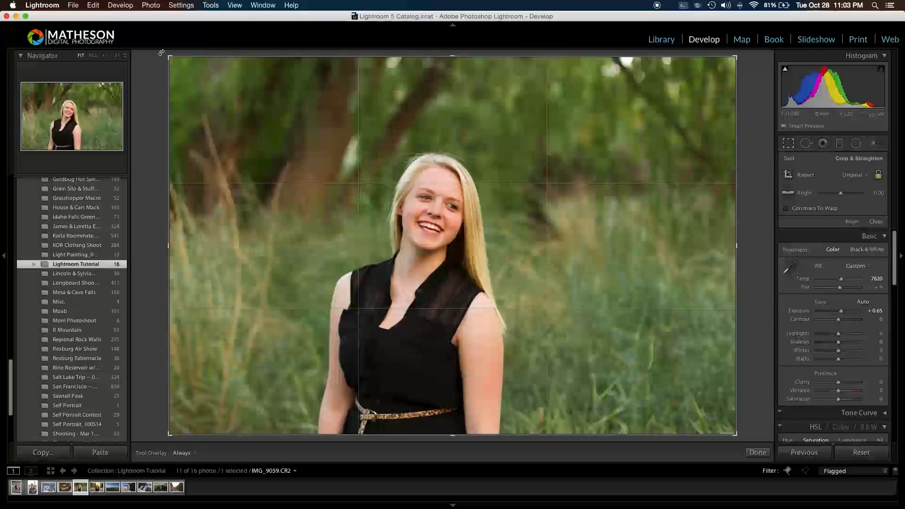
Crop the portrait tighter at its original ratio, placing the woman left of centre with open grass beside her
left_click_drag(170, 56, 221, 66)
key("Return")
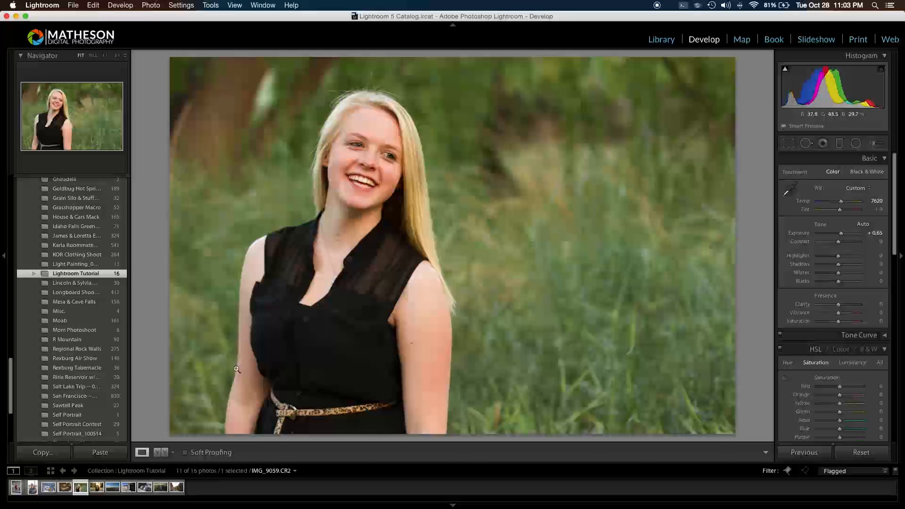
Open the sunset portrait IMG_9126.CR2 at 1:1 on the woman's face and choose the Soften Skin effect for the adjustment brush
key("Right")
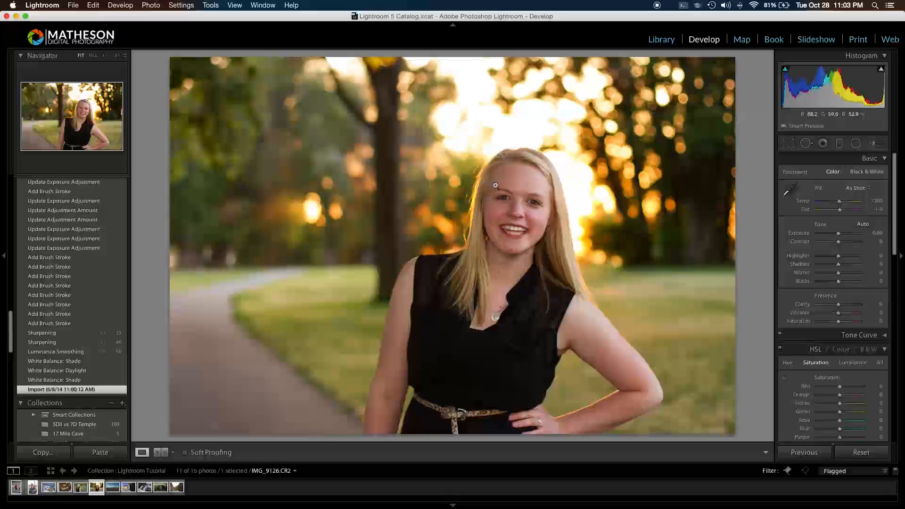
left_click(501, 213)
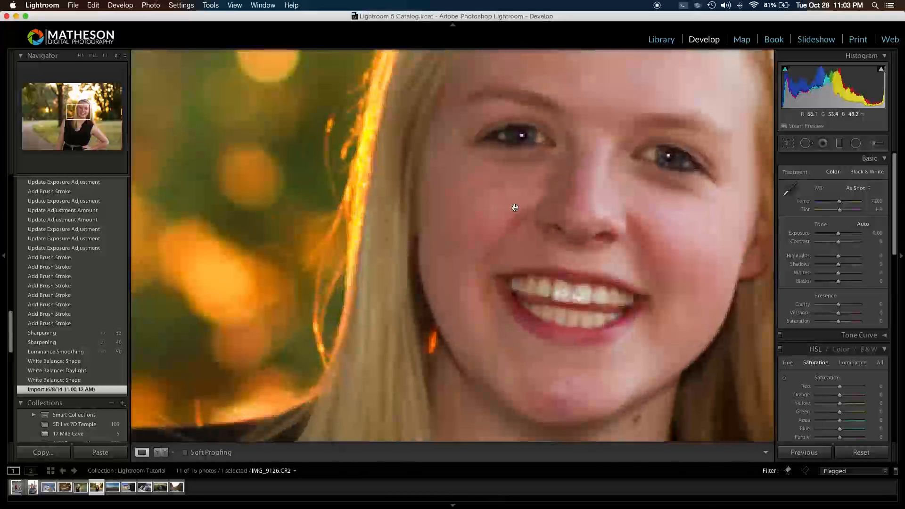
left_click_drag(578, 169, 465, 222)
left_click(105, 56)
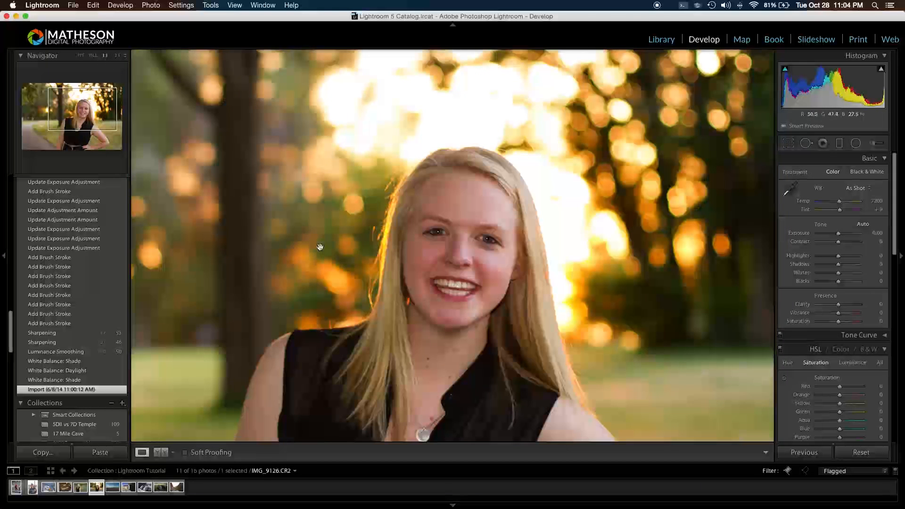
left_click_drag(321, 247, 326, 226)
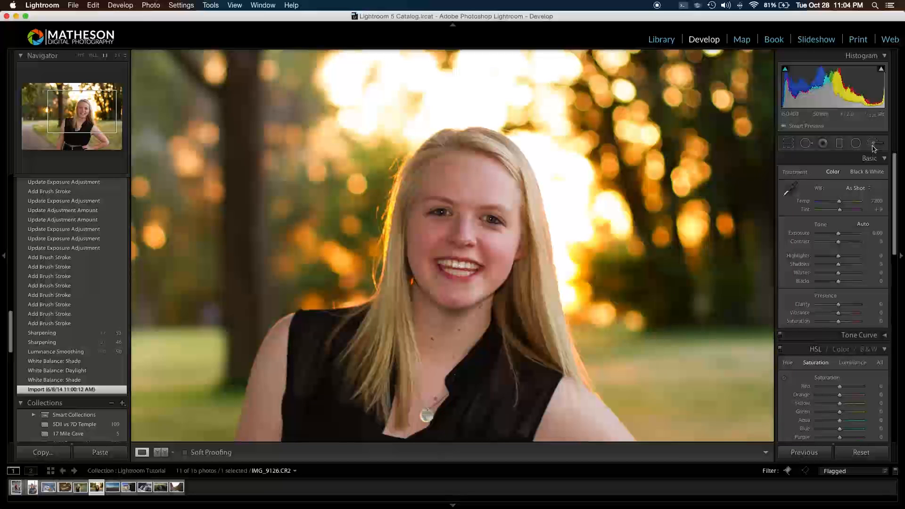
left_click(873, 147)
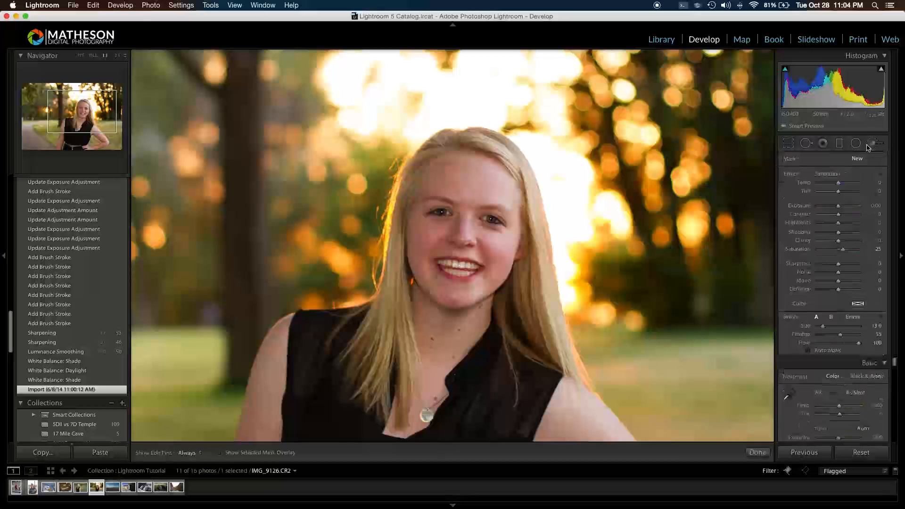
left_click(834, 175)
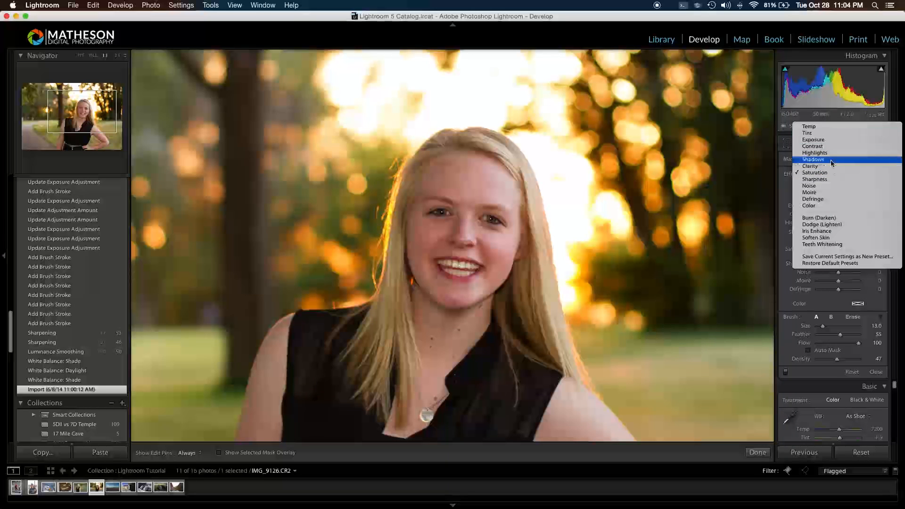
left_click(828, 238)
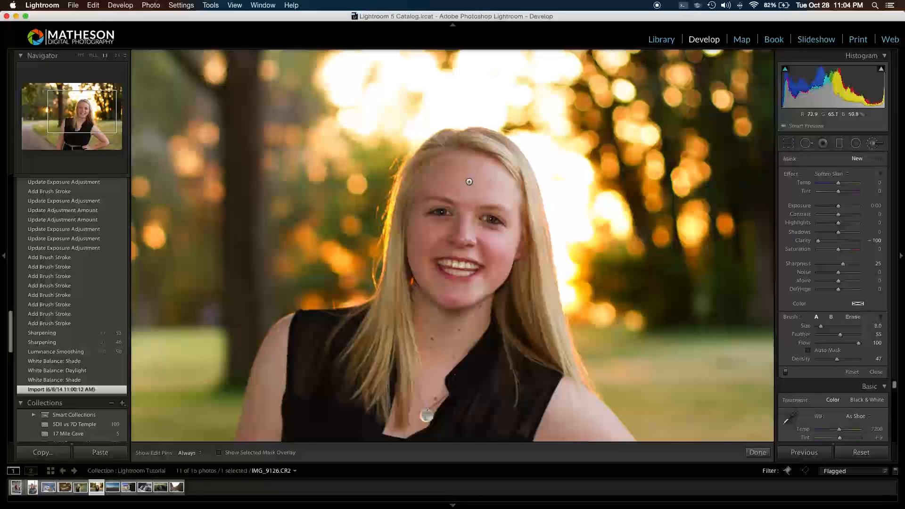
Soften the forehead skin using a size 8 brush with feather 40, and show the mask overlay
key("shift")
key("shift+bracketleft")
key("h")
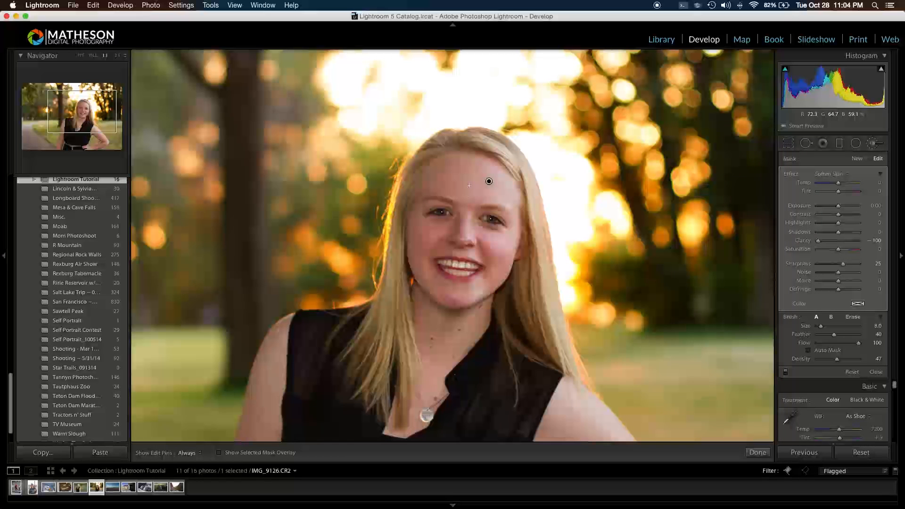
left_click(219, 453)
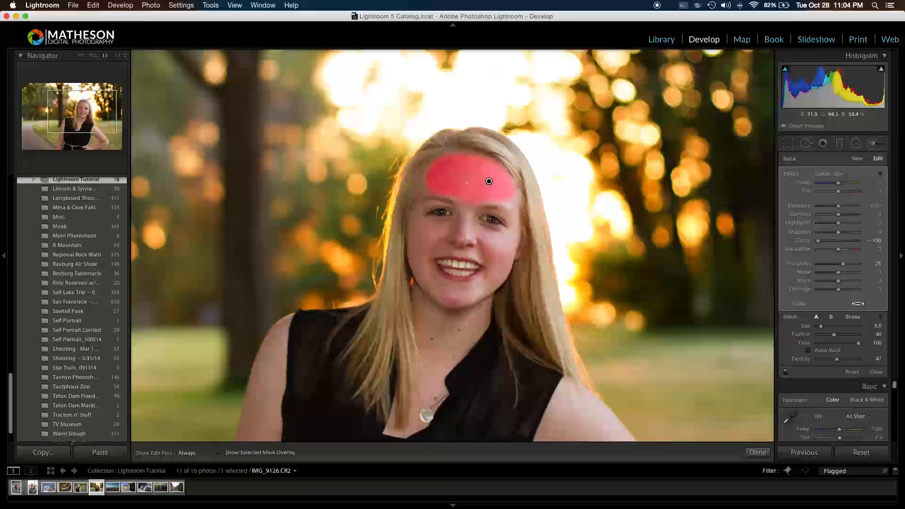
key("o")
key("o")
Extend the skin mask over the nose, cheeks and chin with a size 4 brush, running one stroke across the hair into the background
key("h")
mouse_move(470, 194)
left_mouse_down()
mouse_move(455, 222)
mouse_move(477, 247)
mouse_move(438, 244)
mouse_move(435, 232)
mouse_move(481, 236)
mouse_move(472, 225)
mouse_move(500, 257)
mouse_move(491, 247)
mouse_move(483, 285)
mouse_move(452, 294)
mouse_move(426, 266)
mouse_move(417, 227)
mouse_move(419, 273)
mouse_move(437, 293)
mouse_move(467, 300)
mouse_move(497, 279)
mouse_move(502, 238)
mouse_move(467, 227)
mouse_move(342, 218)
left_mouse_up()
key("h")
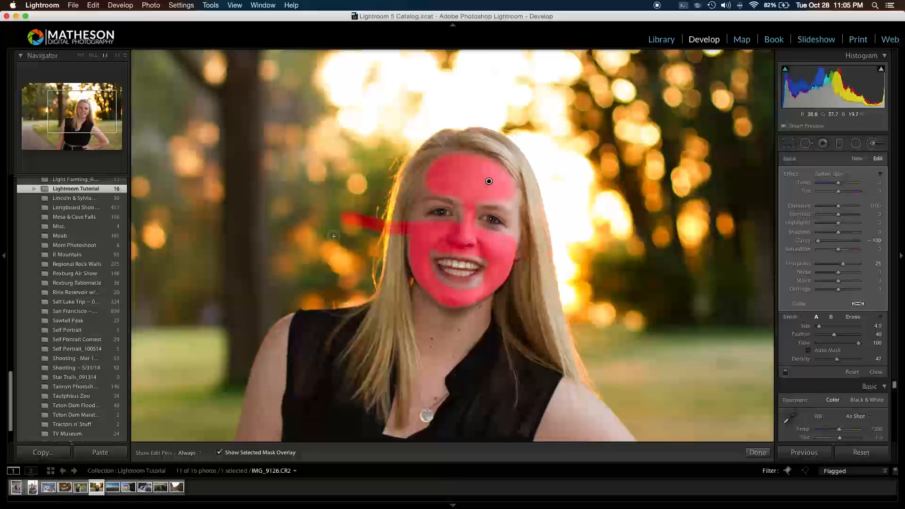
Erase the part of the skin mask that spills across the hair and background beside the cheek
key("alt")
mouse_move(340, 228)
left_mouse_down()
mouse_move(345, 270)
mouse_move(356, 216)
left_mouse_up()
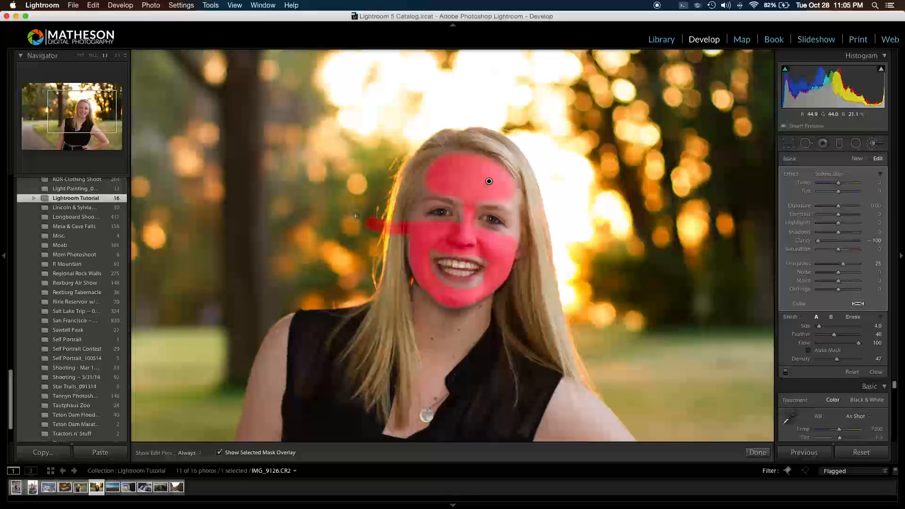
key("alt")
mouse_move(360, 202)
left_mouse_down()
mouse_move(363, 244)
mouse_move(380, 204)
mouse_move(390, 236)
mouse_move(399, 212)
mouse_move(396, 246)
mouse_move(401, 204)
left_mouse_up()
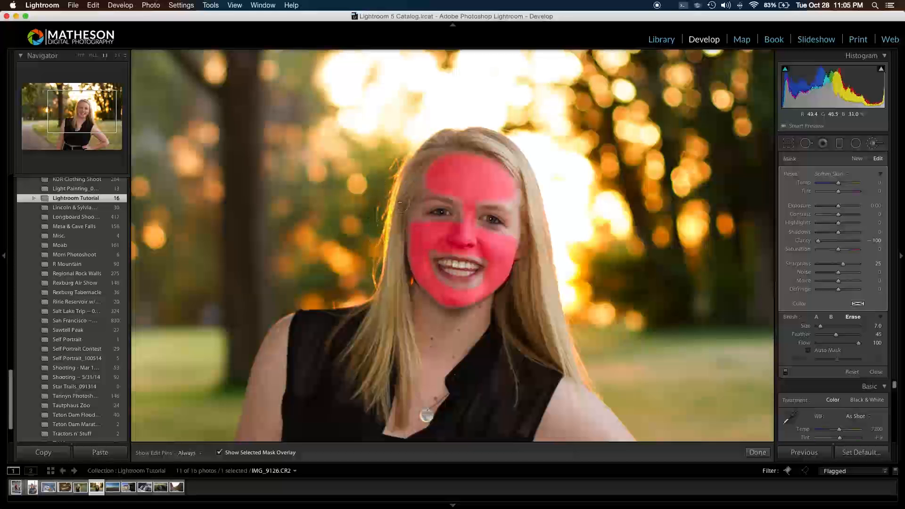
Touch up the skin mask over the cheek and around the mouth down to the chin
key("h")
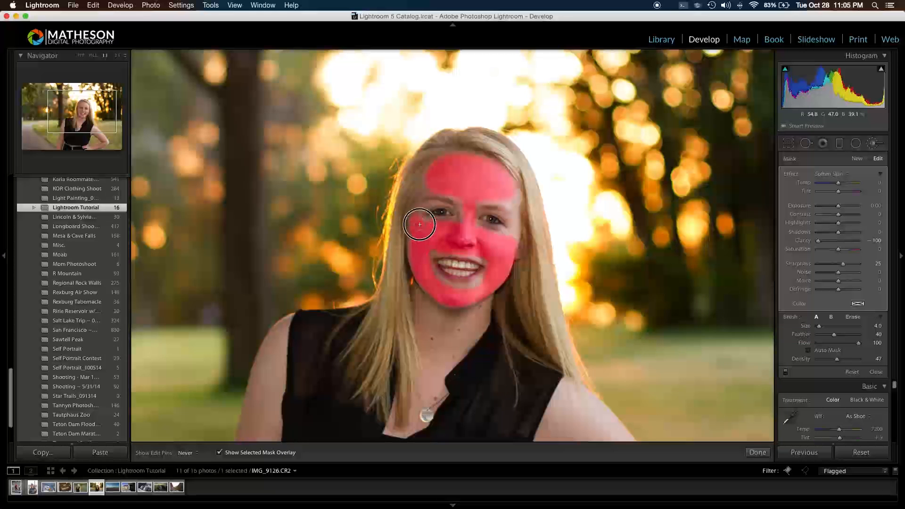
mouse_move(469, 232)
left_mouse_down()
mouse_move(443, 231)
mouse_move(476, 240)
mouse_move(494, 260)
mouse_move(449, 245)
mouse_move(426, 266)
left_mouse_up()
mouse_move(439, 285)
left_mouse_down()
mouse_move(480, 281)
mouse_move(465, 289)
mouse_move(474, 296)
left_mouse_up()
key("h")
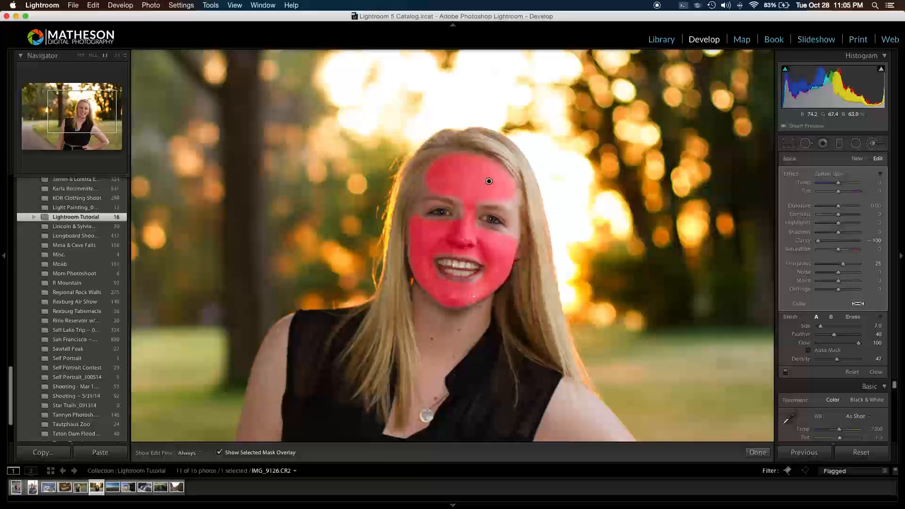
Paint the Soften Skin mask over the woman's bent arm from shoulder to wrist with a size 13 brush, and hide the overlay
left_click_drag(524, 323, 401, 131)
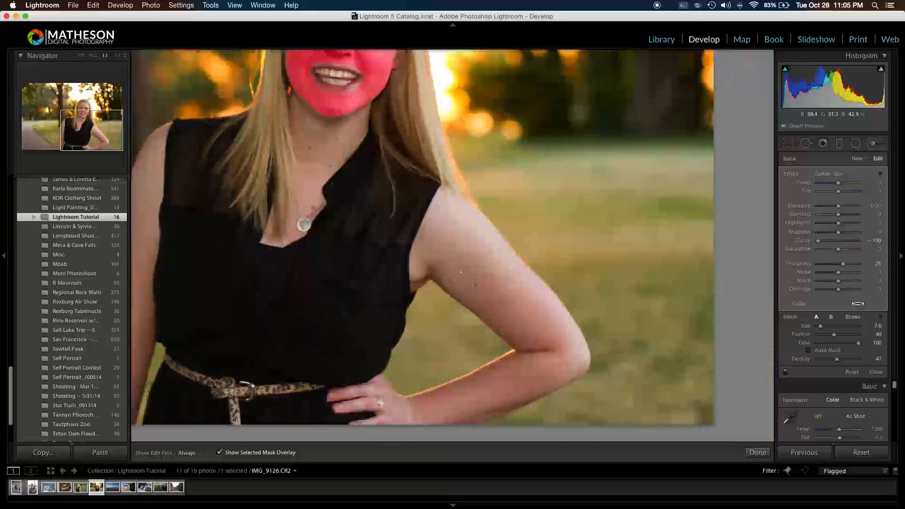
key("h")
mouse_move(452, 258)
left_mouse_down()
mouse_move(516, 309)
mouse_move(471, 233)
mouse_move(445, 213)
mouse_move(455, 241)
mouse_move(542, 318)
mouse_move(530, 368)
mouse_move(552, 346)
mouse_move(532, 309)
mouse_move(571, 361)
mouse_move(578, 230)
left_mouse_up()
left_click_drag(544, 277, 465, 303)
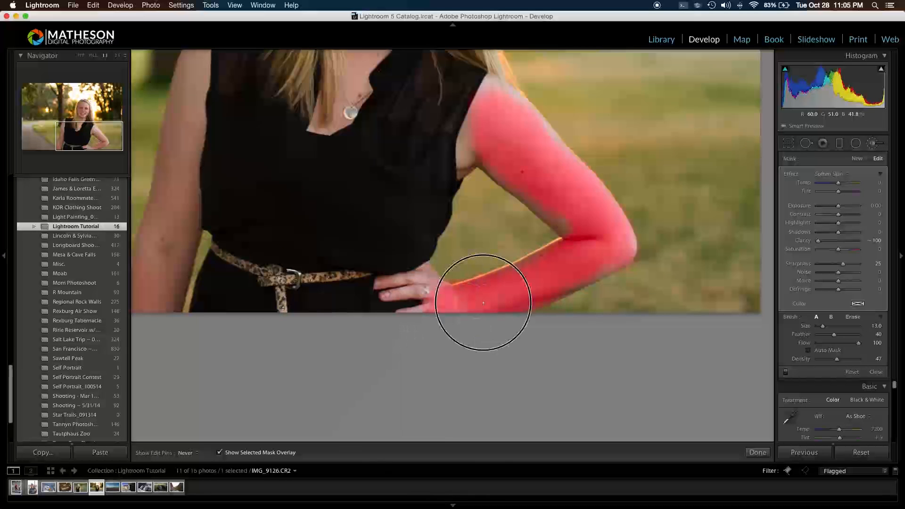
key("h")
left_click_drag(352, 140, 488, 339)
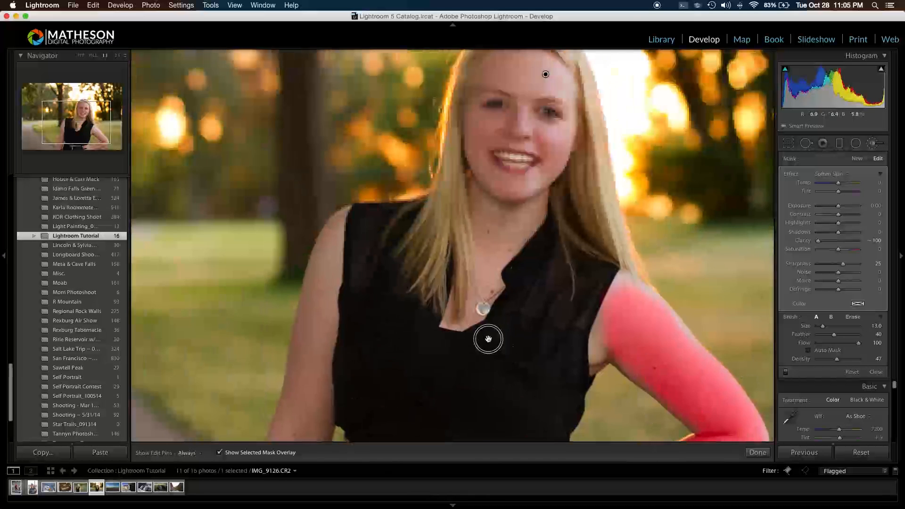
left_click_drag(580, 235, 500, 319)
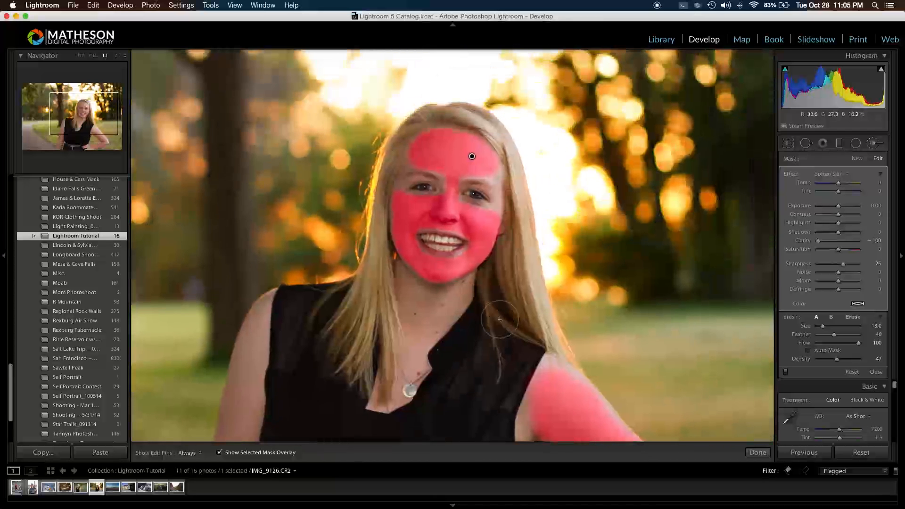
key("o")
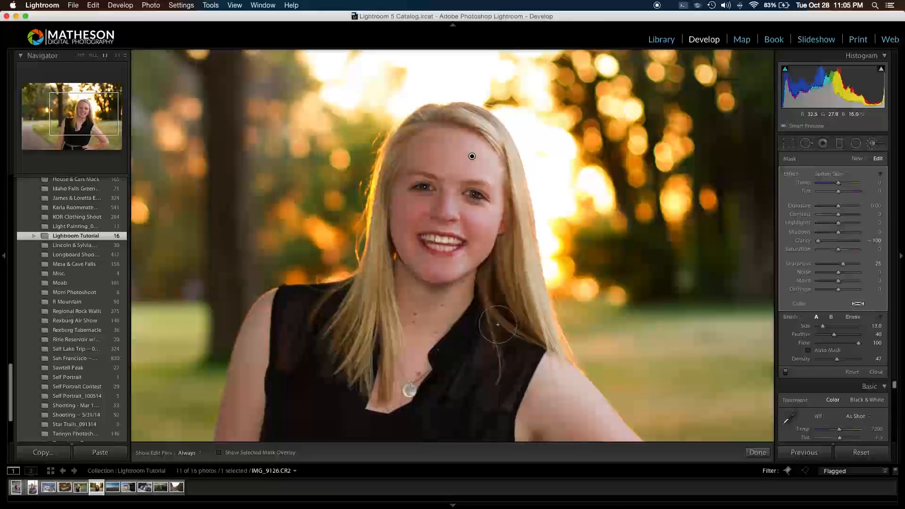
Choose the Teeth Whitening effect, undo its application to the skin mask, and start a new brush mask with it
left_click(843, 175)
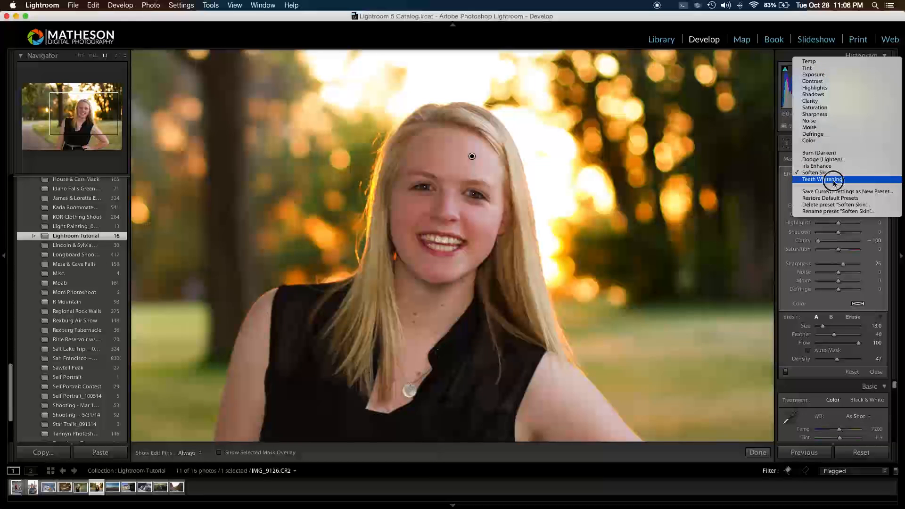
left_click(833, 180)
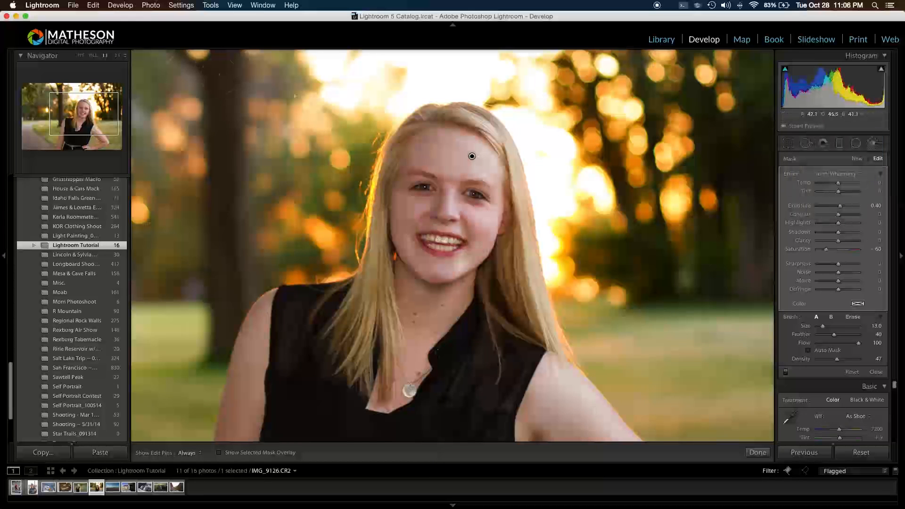
key("super+z")
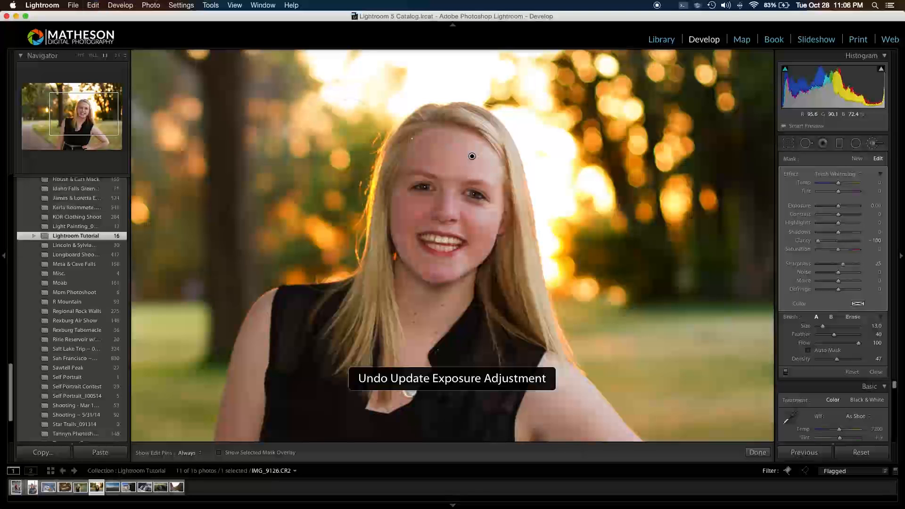
left_click(857, 160)
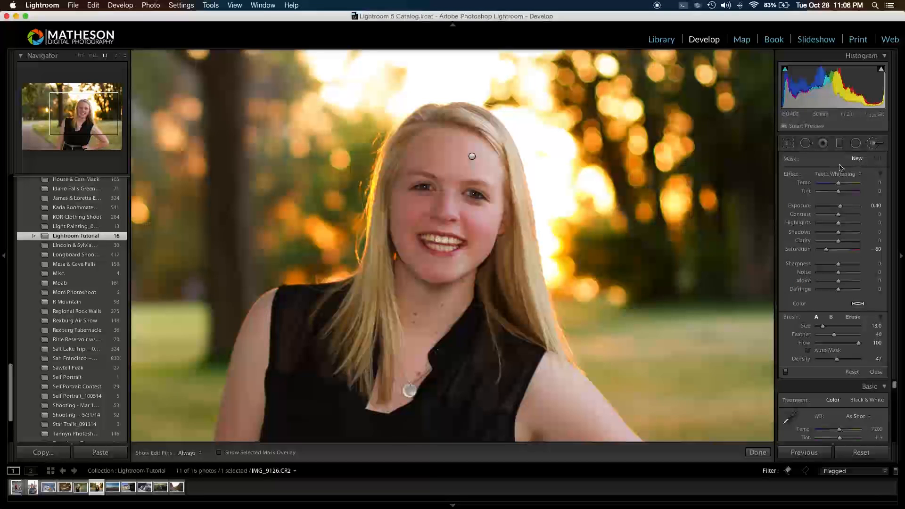
Paint the Teeth Whitening mask over the upper and lower teeth with a size 6 brush, checking coverage with the overlay
key("super+equal")
key("super+equal")
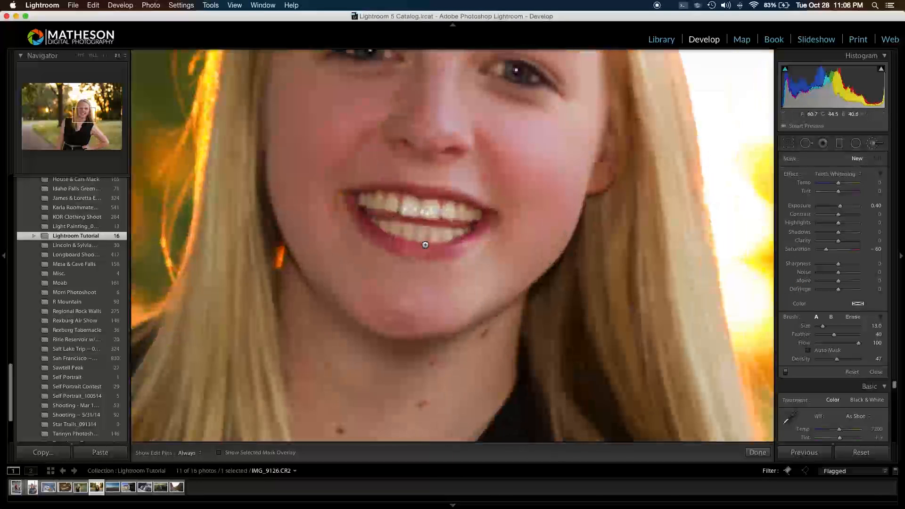
key("bracketleft")
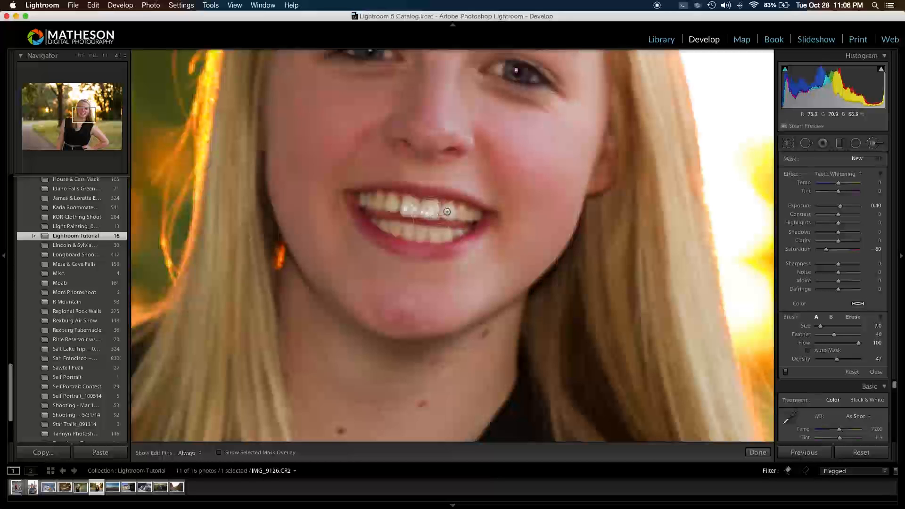
key("o")
key("h")
mouse_move(471, 214)
left_mouse_down()
mouse_move(369, 199)
mouse_move(368, 208)
mouse_move(428, 228)
mouse_move(461, 231)
left_mouse_up()
key("o")
key("h")
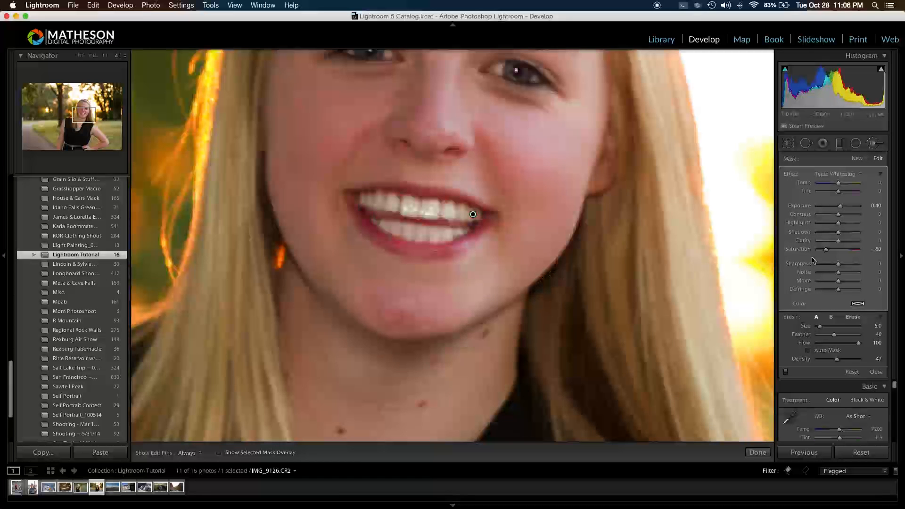
Raise the teeth mask's Exposure to 0.44 and, after viewing the portrait at Fill size, to 0.61
mouse_move(840, 207)
left_mouse_down()
mouse_move(859, 207)
mouse_move(841, 207)
left_mouse_up()
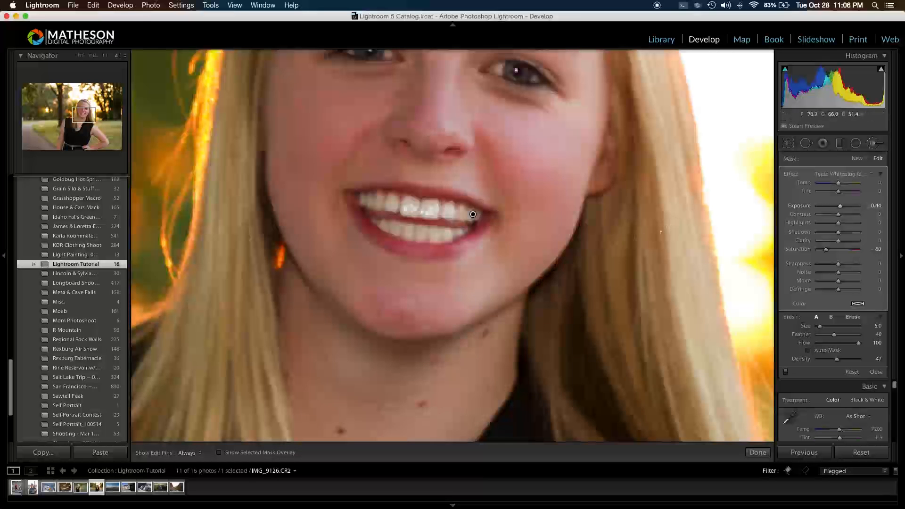
left_click(93, 56)
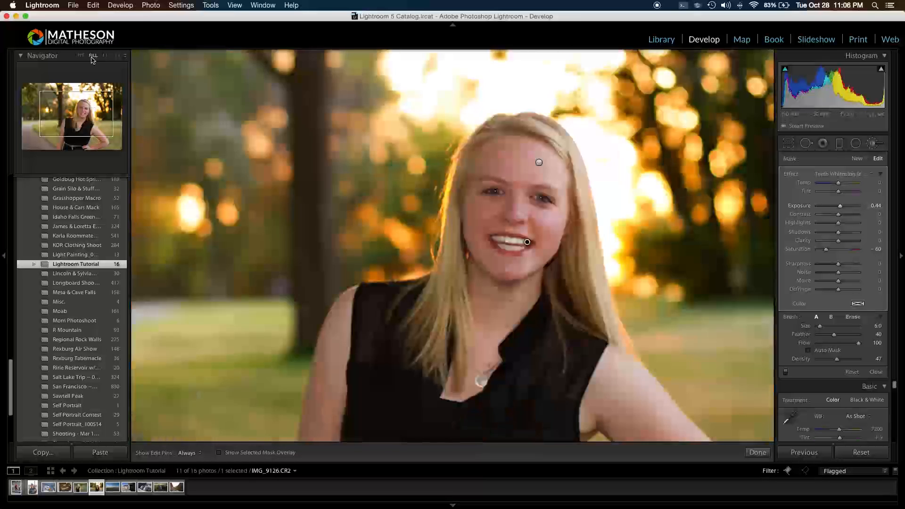
left_click(872, 145)
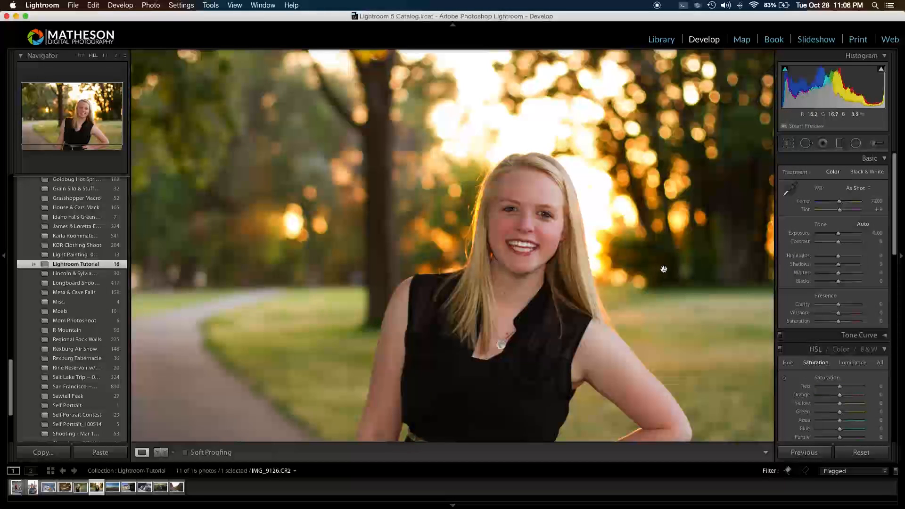
left_click(874, 144)
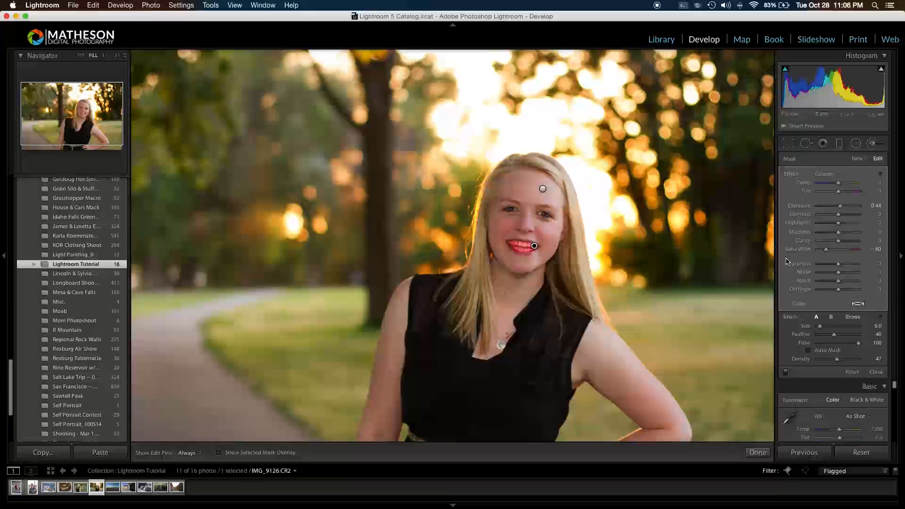
mouse_move(842, 209)
left_mouse_down()
mouse_move(794, 209)
mouse_move(844, 213)
left_mouse_up()
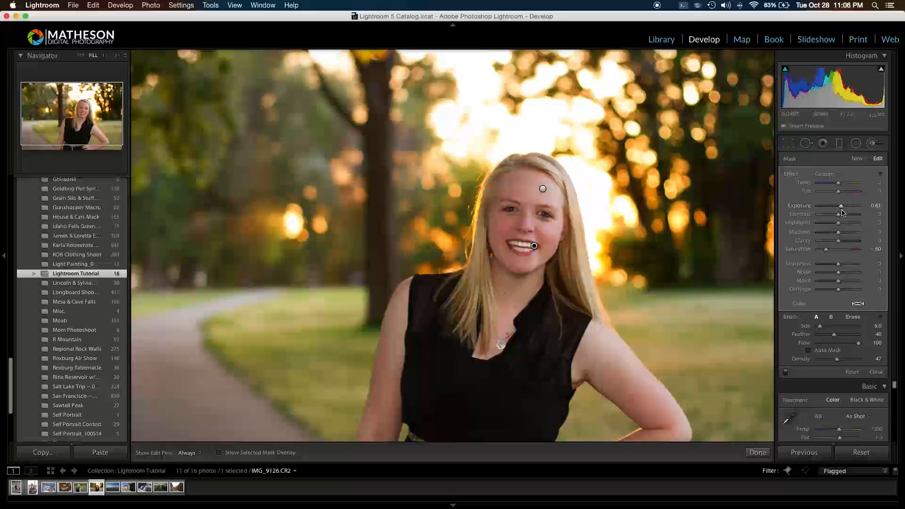
Start a new adjustment brush mask with the Iris Enhance effect and paint it over both eyes
left_click(875, 148)
left_click(875, 146)
left_click(846, 175)
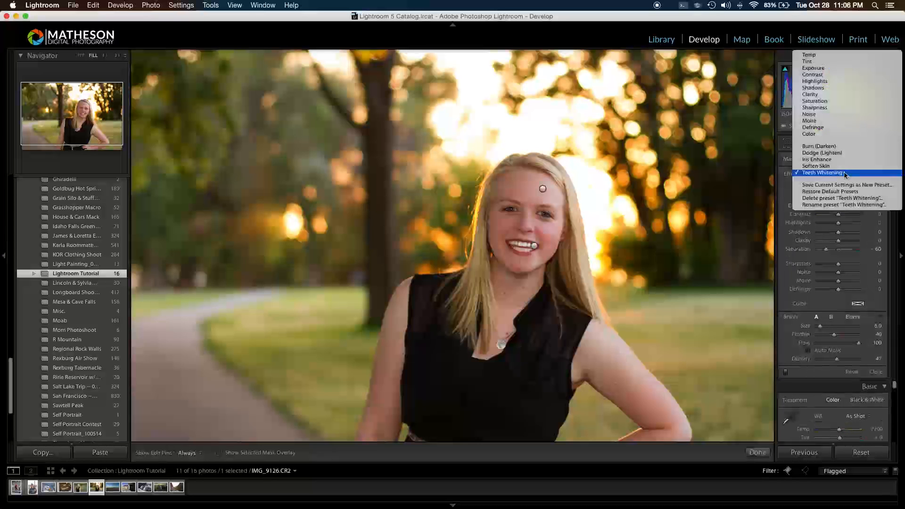
left_click(820, 159)
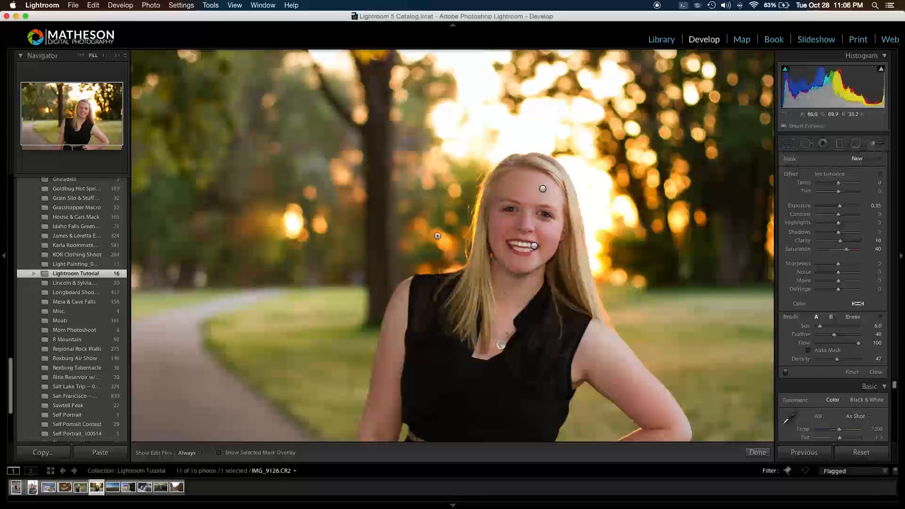
left_click_drag(509, 213, 547, 215)
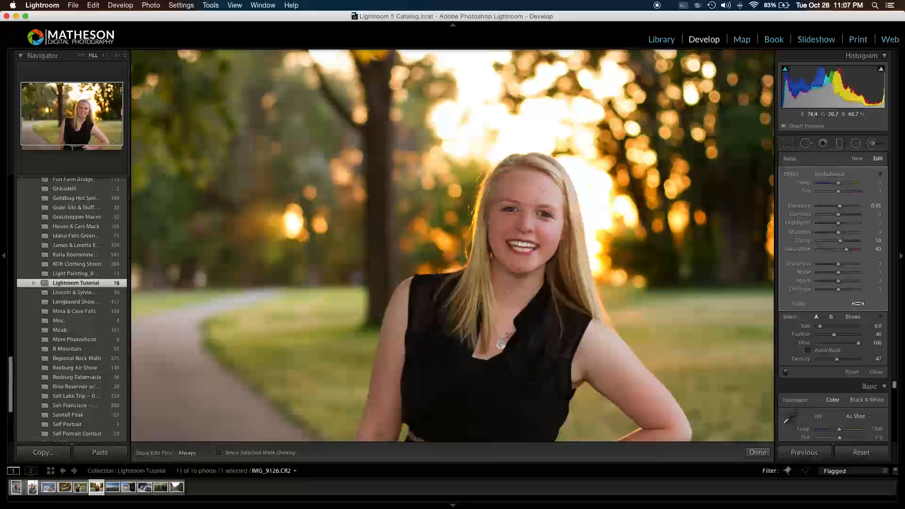
Reduce the brush size to 1.0, show the mask pins and dab the Iris Enhance brush over the eye beside its pin
key("h")
scroll(546, 215, "down", 3)
key("h")
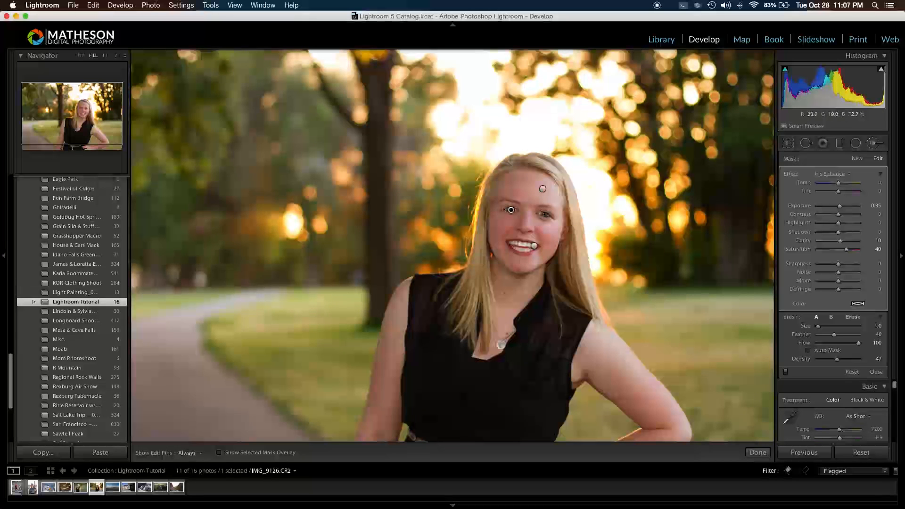
left_click_drag(509, 210, 514, 209)
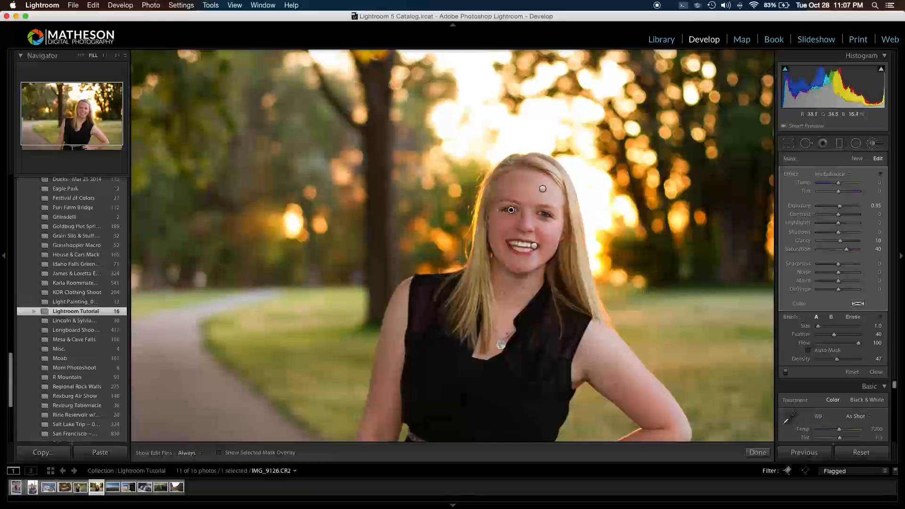
Switch to the wind turbine photo without the adjustment brush, try Vibrance at +95 and reset it
key("Right")
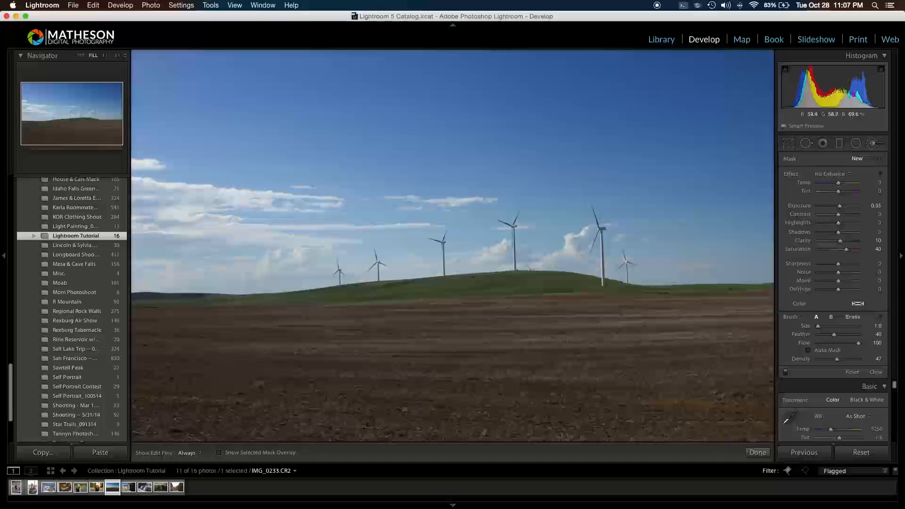
left_click(873, 143)
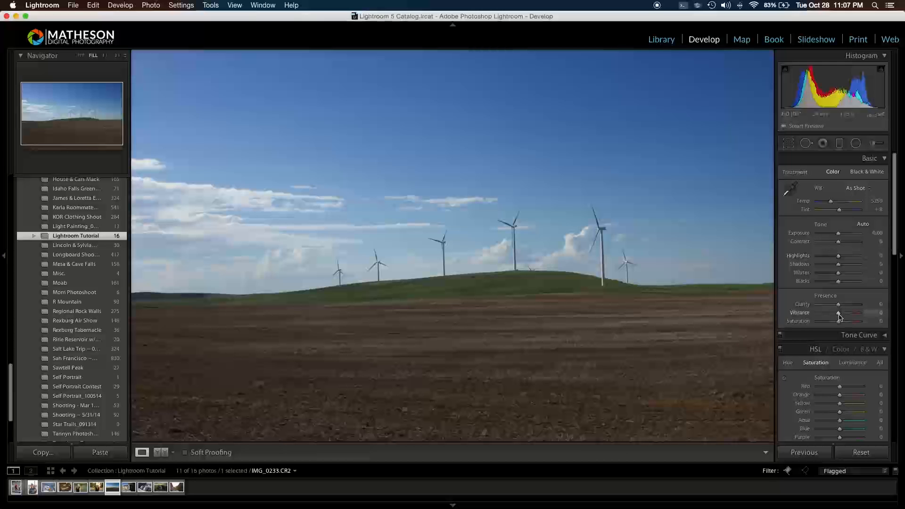
left_click_drag(840, 317, 860, 320)
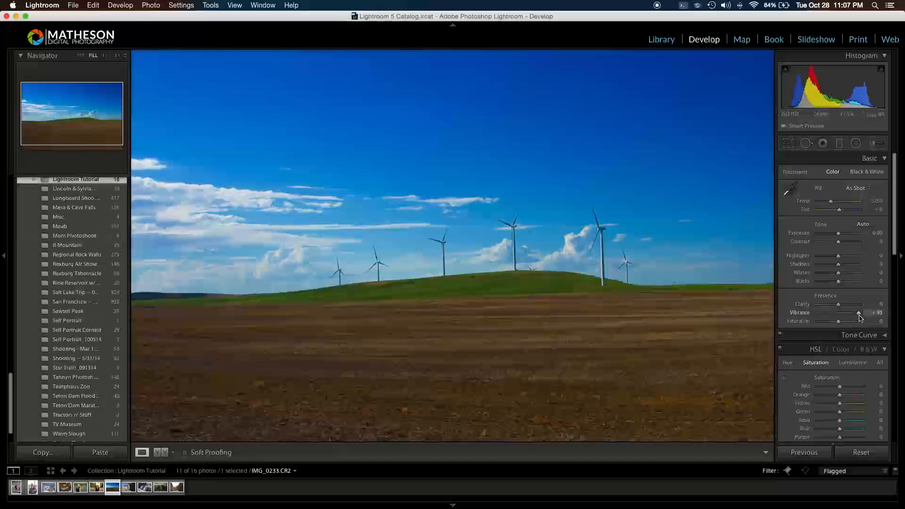
double_click(859, 314)
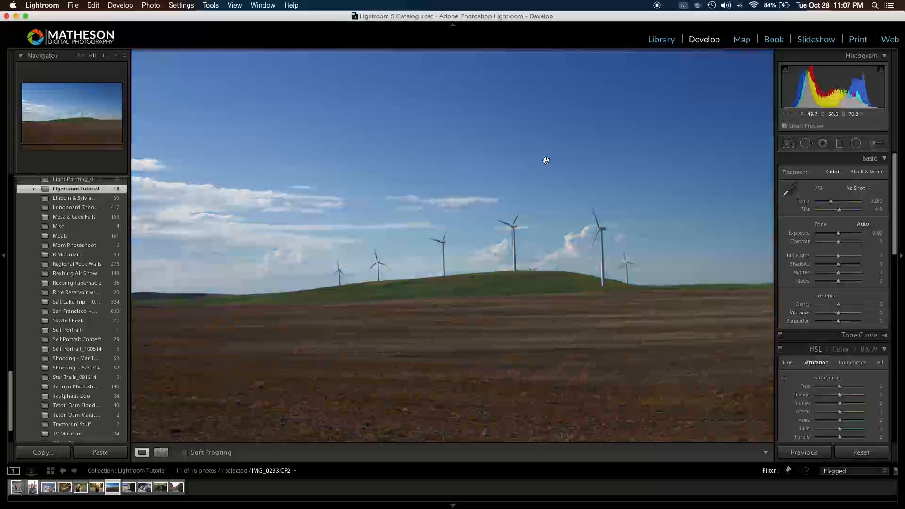
Deepen the sky by setting the HSL Blue saturation to +96
left_click(885, 348)
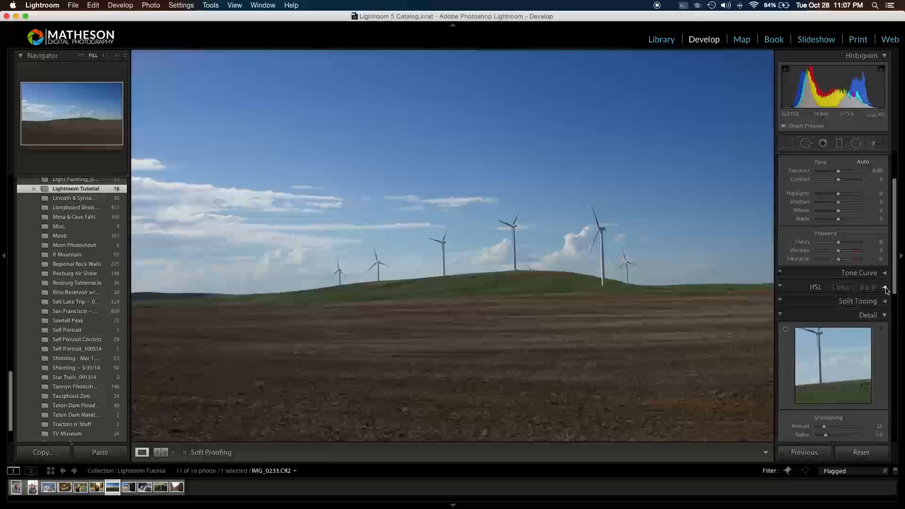
left_click(886, 288)
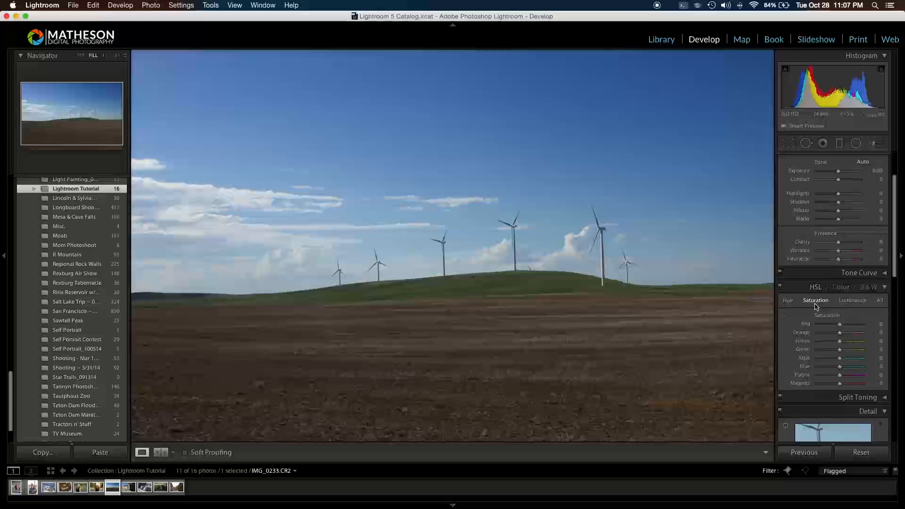
scroll(818, 307, "up", 1)
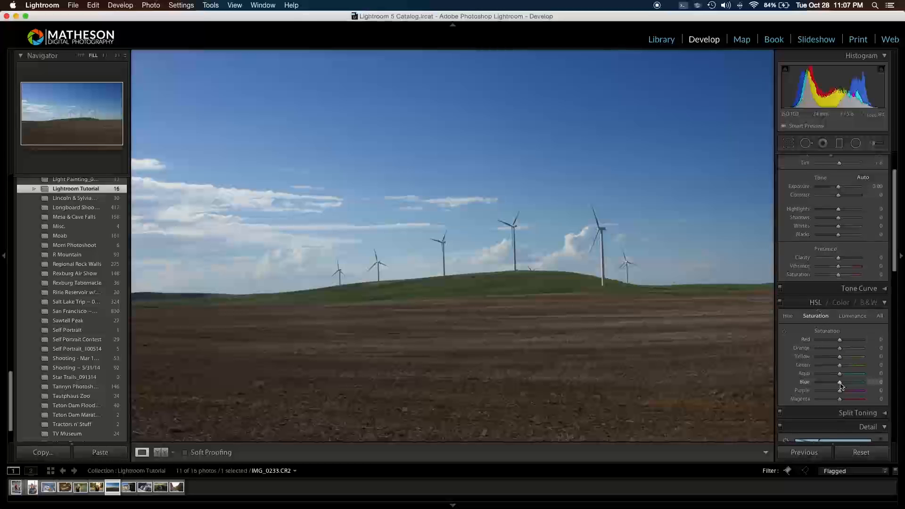
left_click_drag(842, 385, 864, 388)
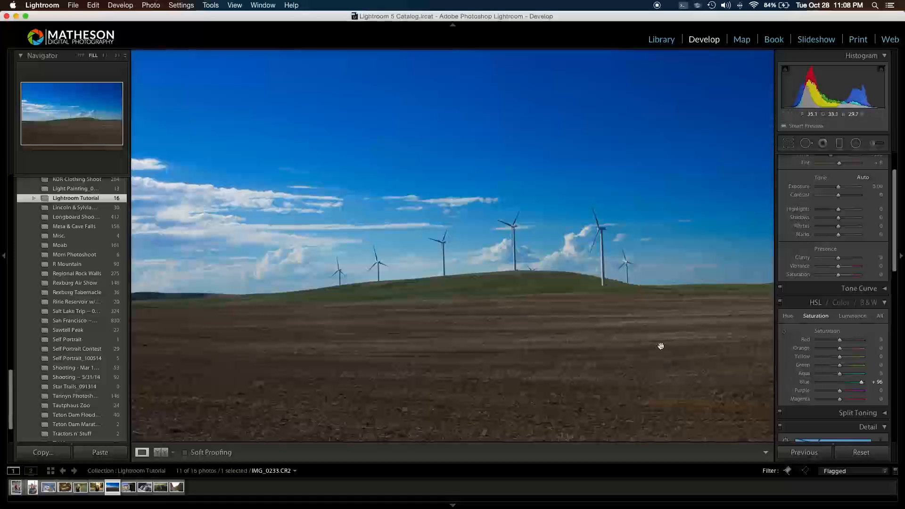
Use the targeted Saturation adjustment on the field and grassy hill to bring Orange, Yellow and Green to +100
left_click(784, 333)
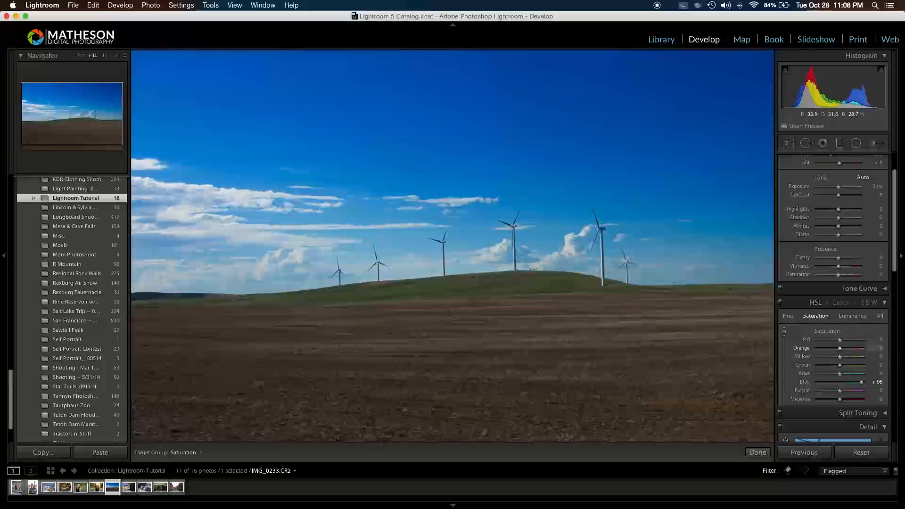
left_click_drag(449, 312, 449, 338)
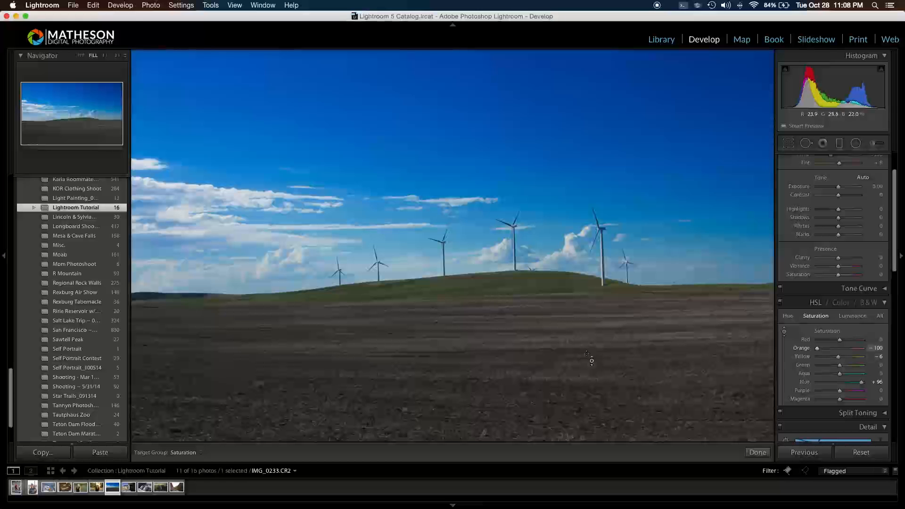
left_click_drag(585, 367, 585, 349)
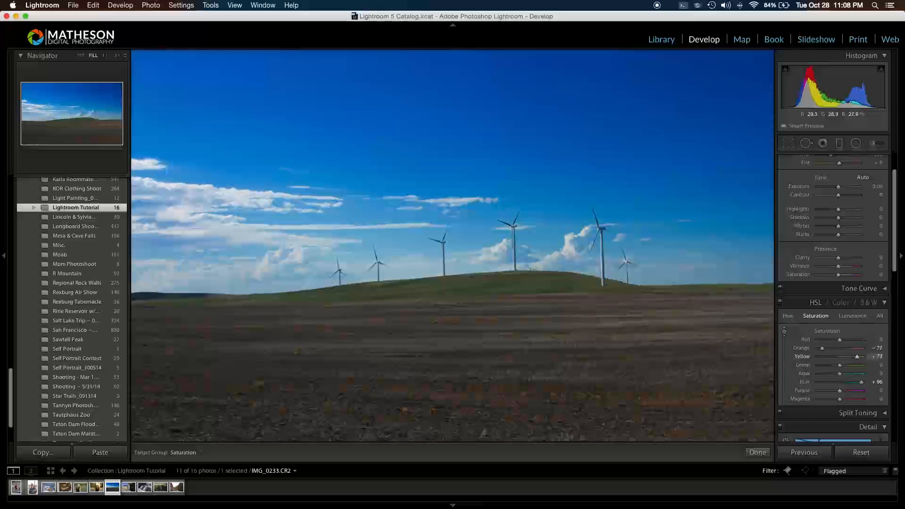
left_click_drag(585, 315, 585, 311)
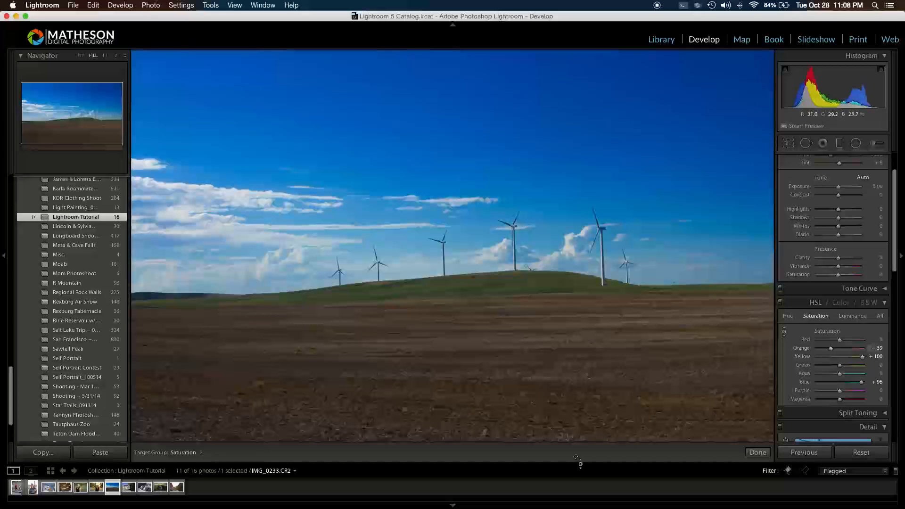
left_click_drag(561, 428, 561, 354)
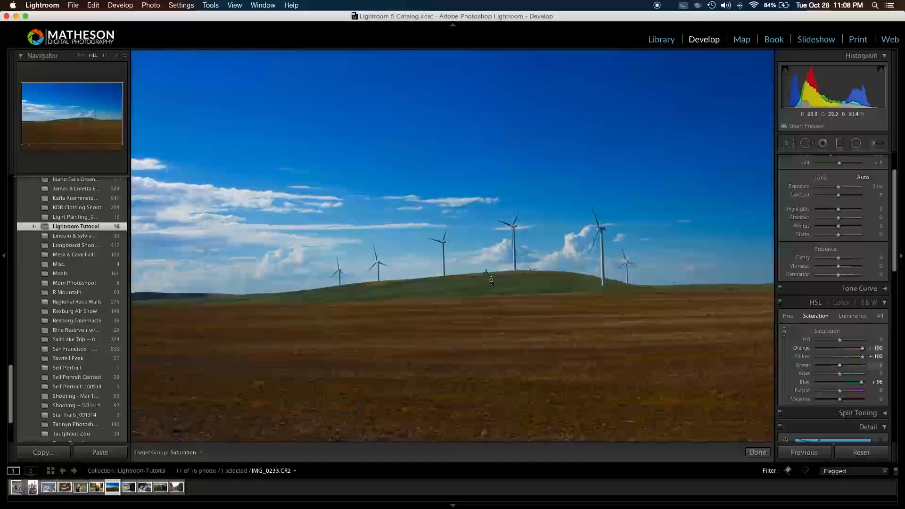
left_click_drag(486, 285, 486, 233)
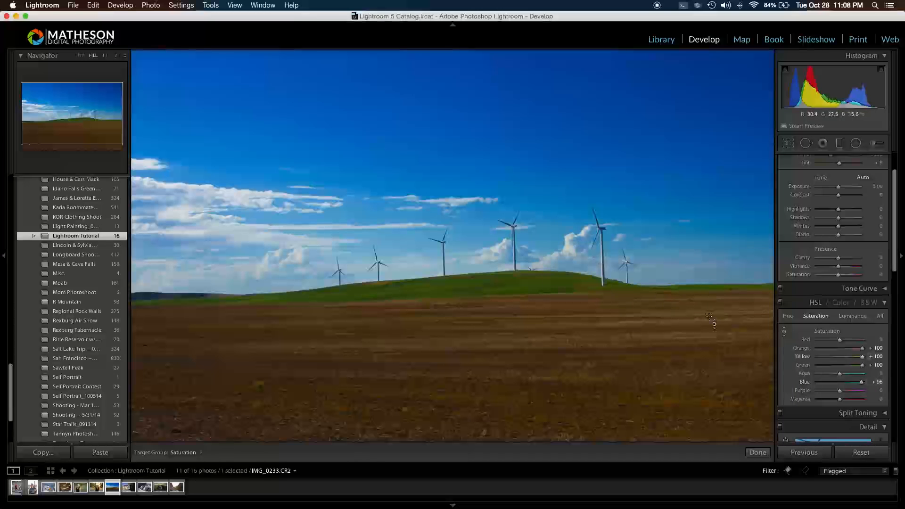
On the next photo, the house exterior, set Highlights to -100, Shadows to +100, Contrast to +23 and Clarity to +25
key("Right")
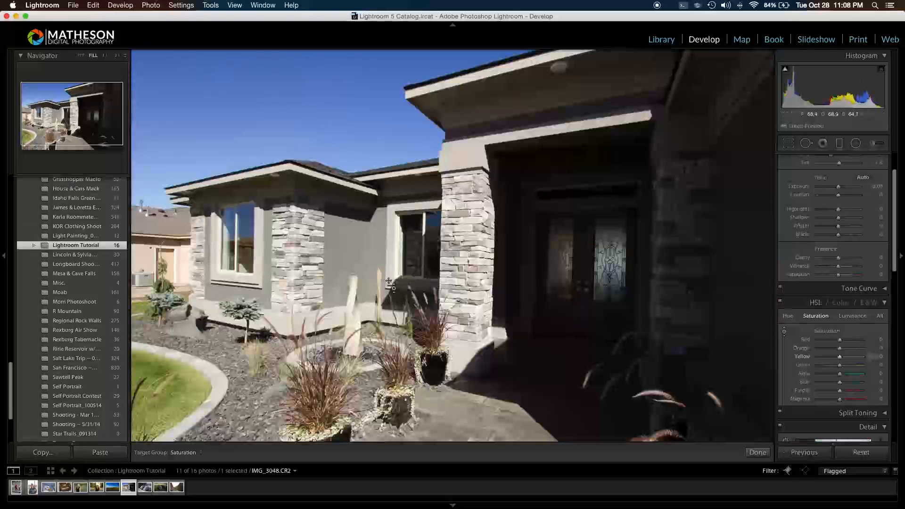
scroll(804, 218, "up", 3)
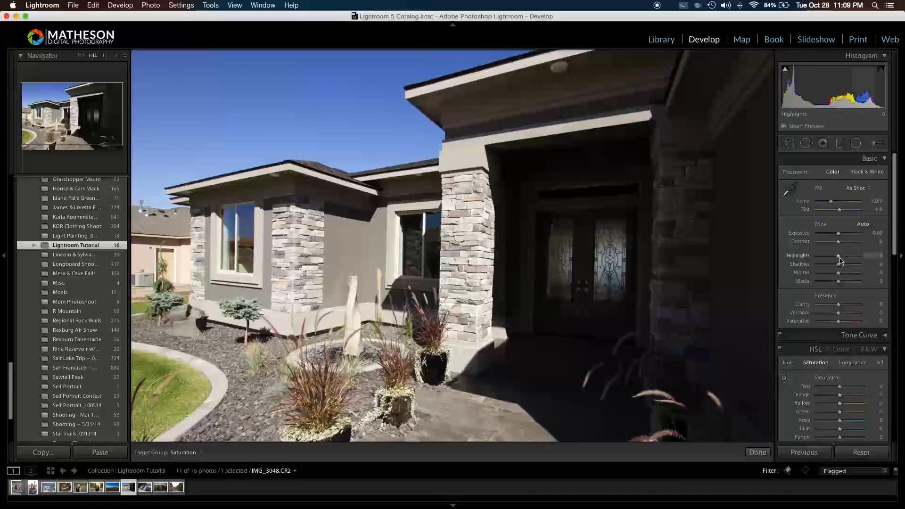
left_click_drag(841, 259, 807, 259)
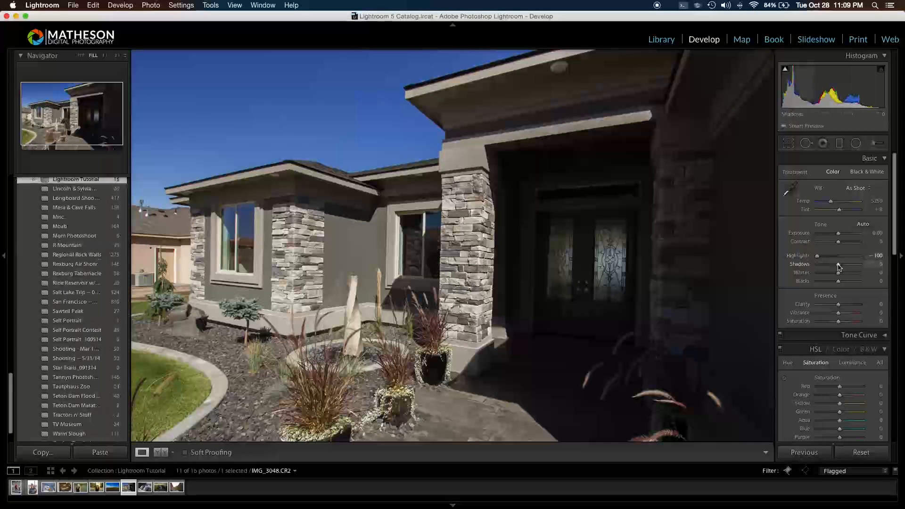
left_click_drag(839, 266, 870, 267)
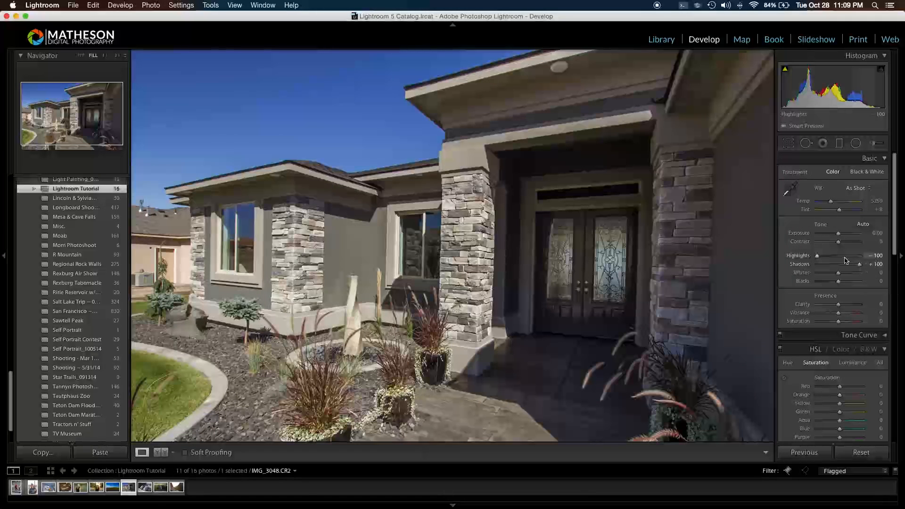
left_click_drag(839, 243, 846, 244)
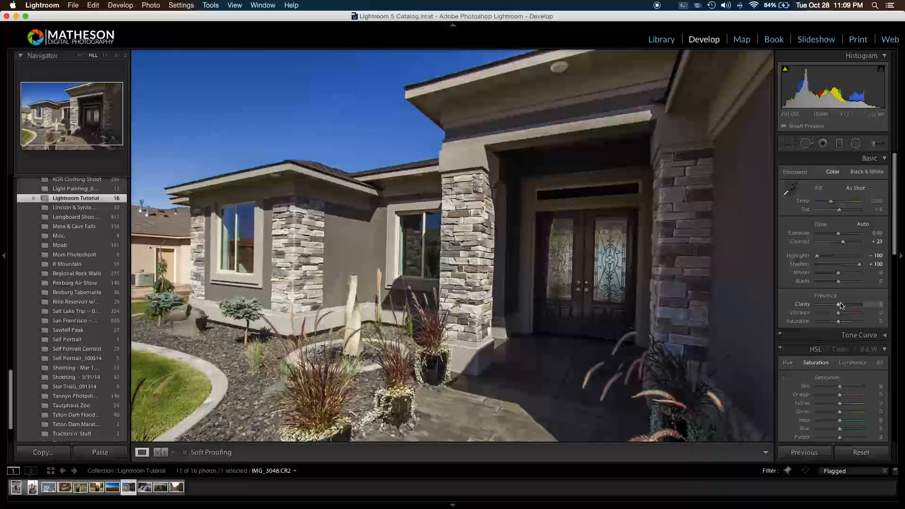
left_click_drag(839, 307, 844, 307)
Set the house photo's sharpening Amount to 44 and its HSL Blue saturation to +47
scroll(835, 311, "down", 8)
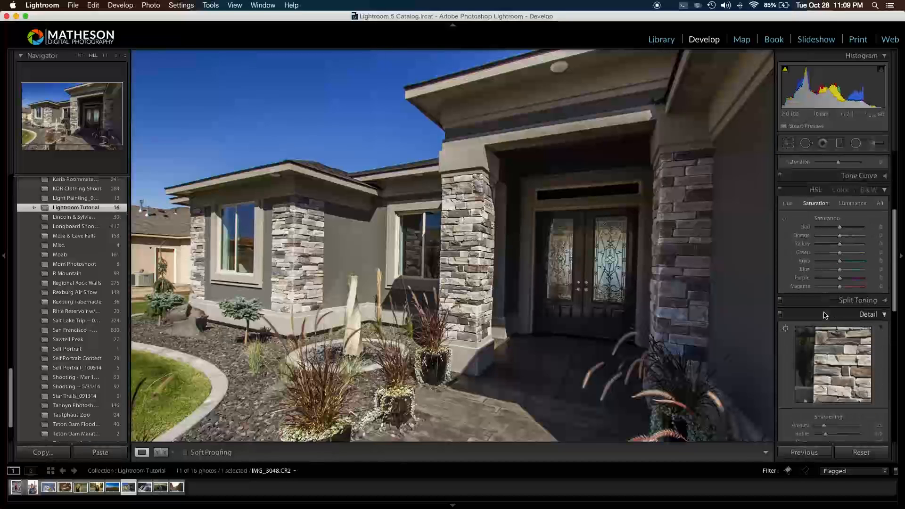
scroll(824, 315, "down", 3)
left_click_drag(825, 335, 831, 337)
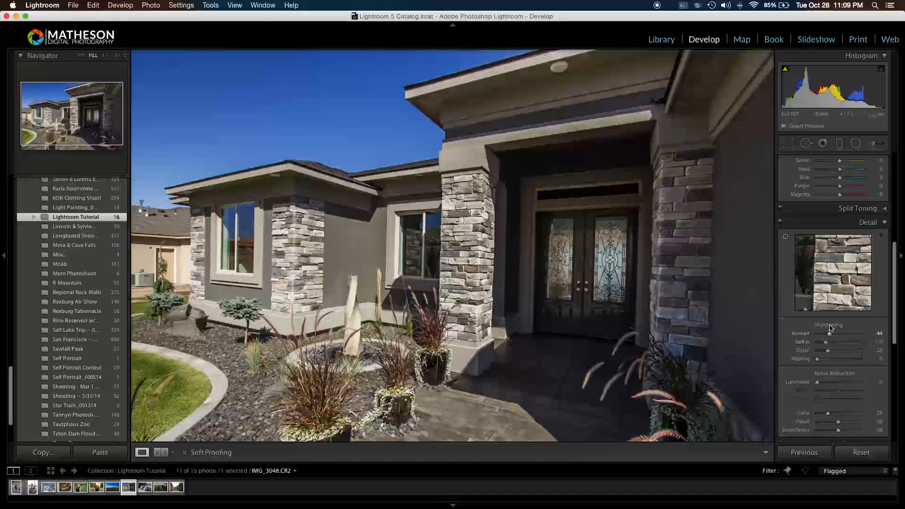
scroll(830, 327, "up", 9)
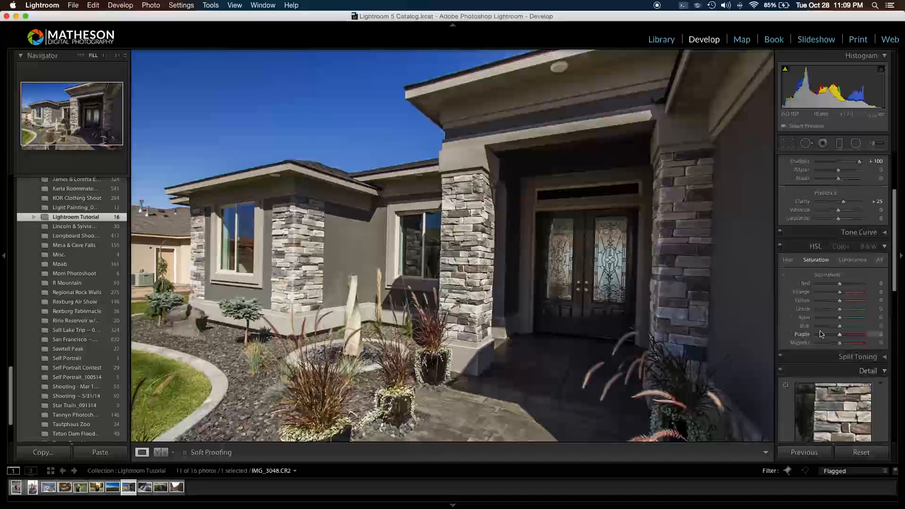
left_click_drag(841, 331, 852, 331)
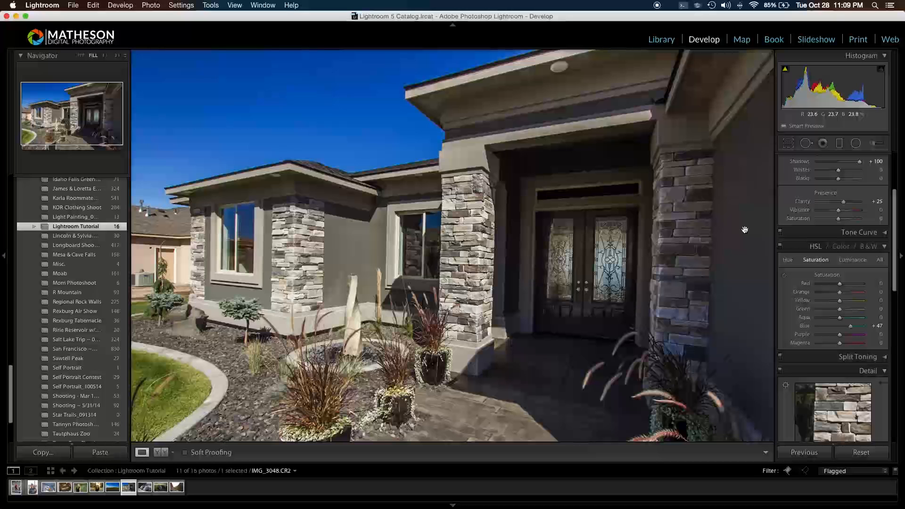
Compare the edited house photo with its Before view
key("backslash")
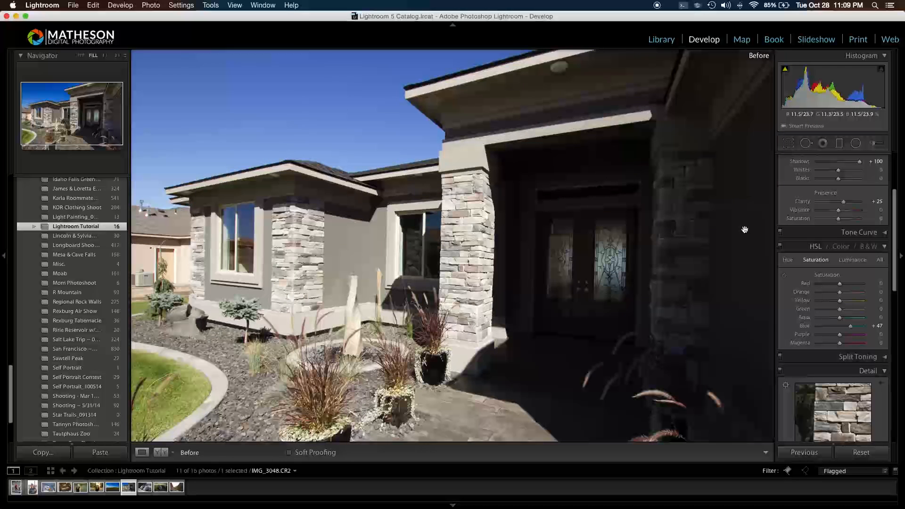
key("backslash")
key("backslash")
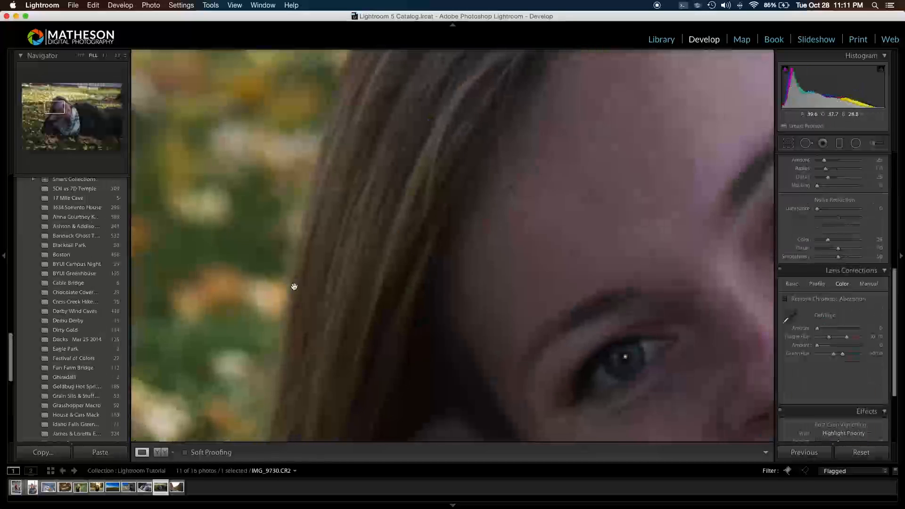
Zoom the portrait of the woman lying in the leaves back out to Fill and collapse the HSL settings
left_click(293, 288)
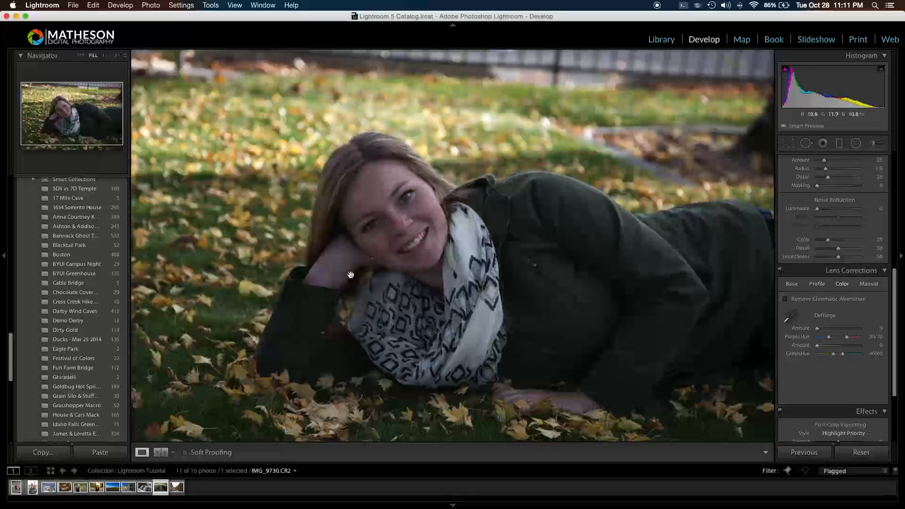
scroll(873, 252, "up", 5)
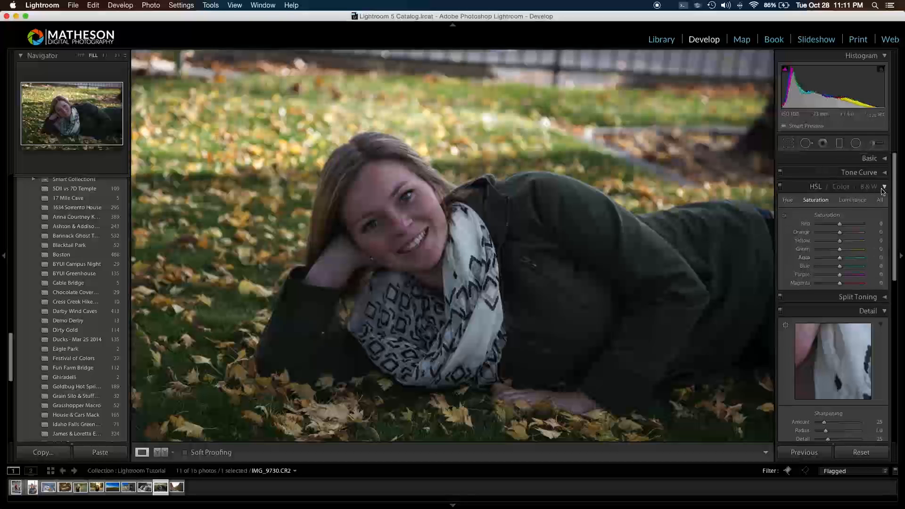
left_click(883, 188)
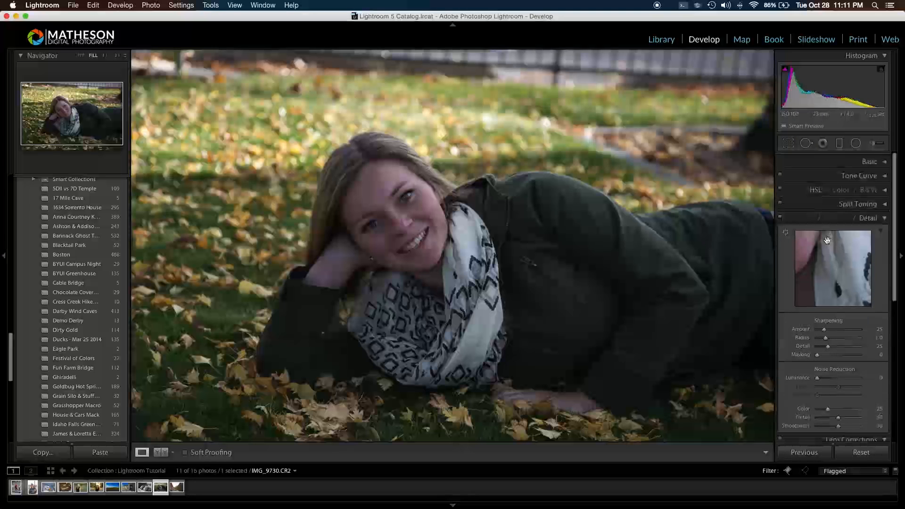
Change the adjustment brush effect from Iris Enhance to Exposure, close the brush and expand the Basic adjustments
left_click(873, 147)
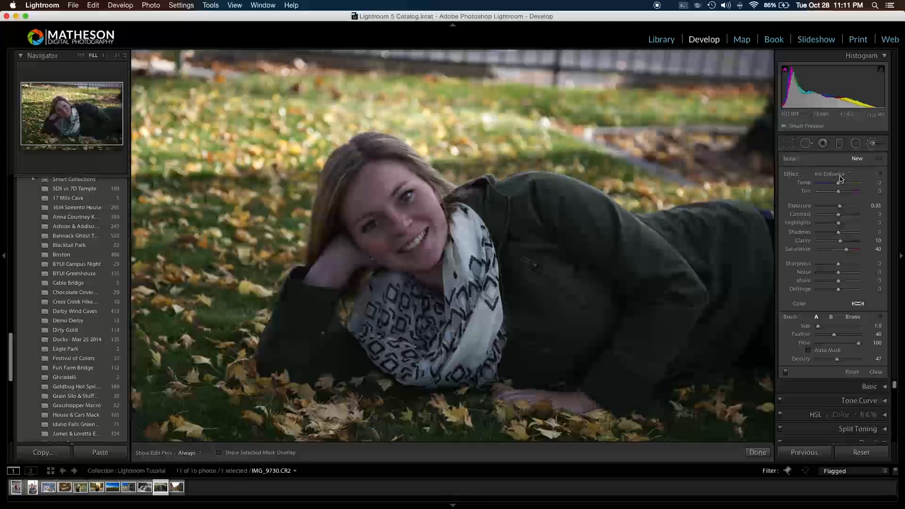
left_click(840, 174)
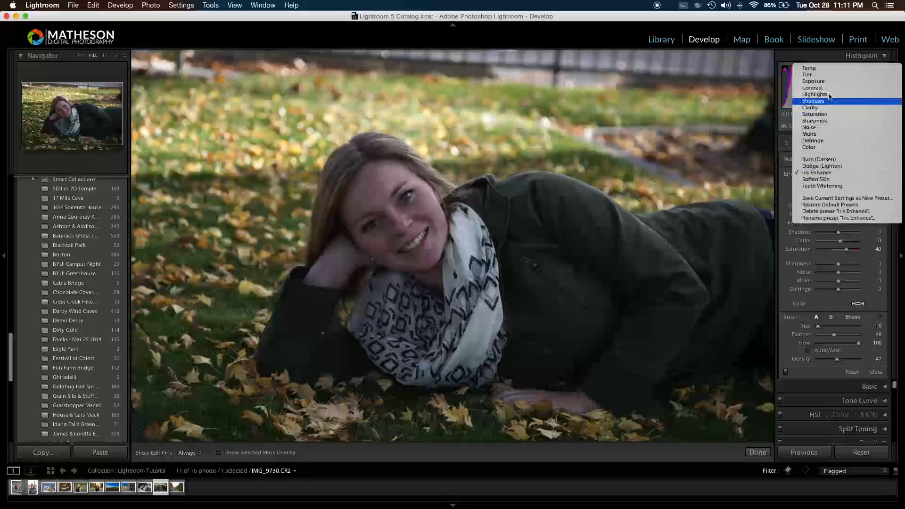
left_click(823, 81)
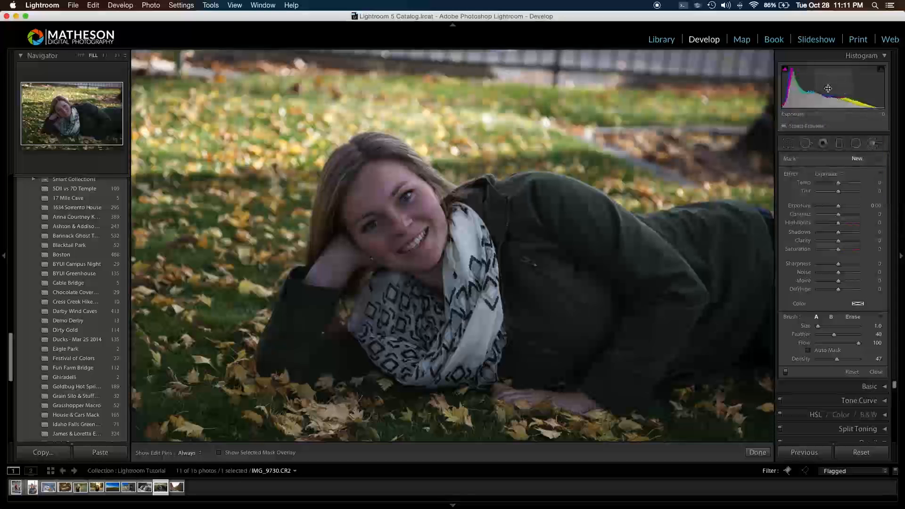
left_click(875, 144)
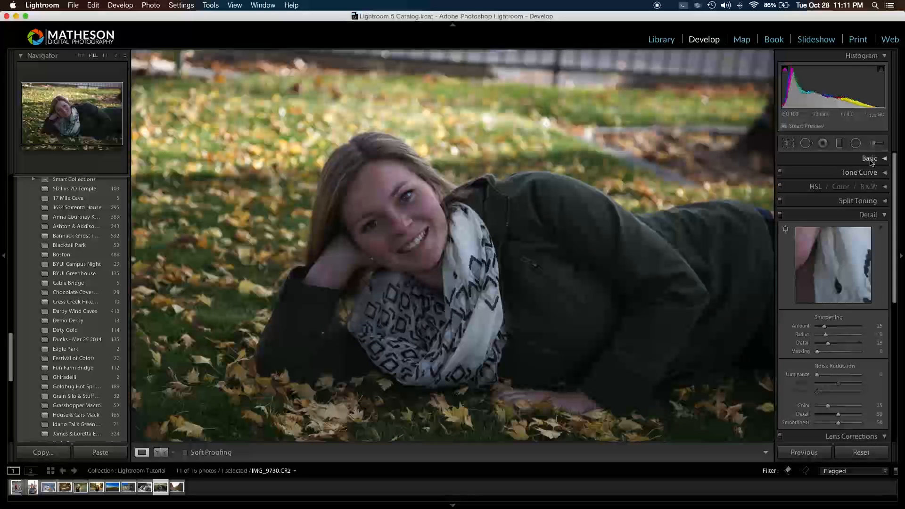
left_click(872, 159)
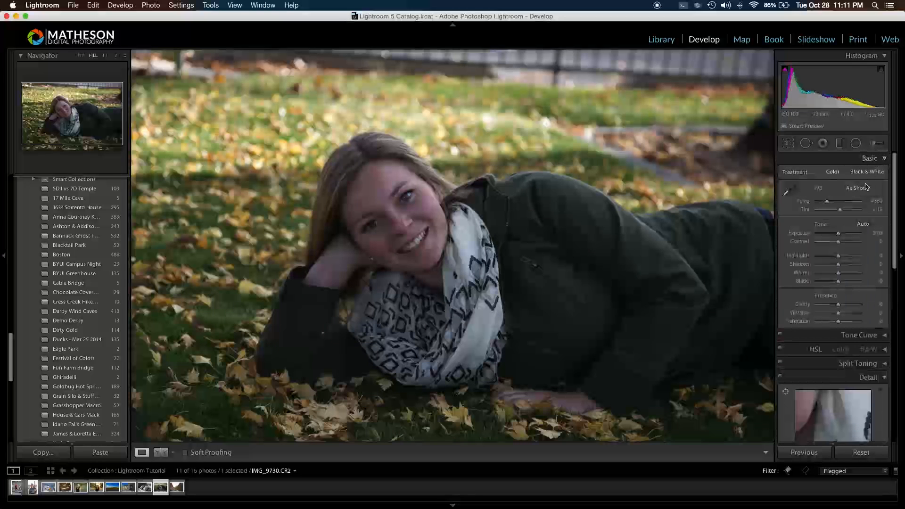
Set the portrait's overall exposure to +1.10 and its white balance temperature to 5374
left_click_drag(839, 235, 843, 236)
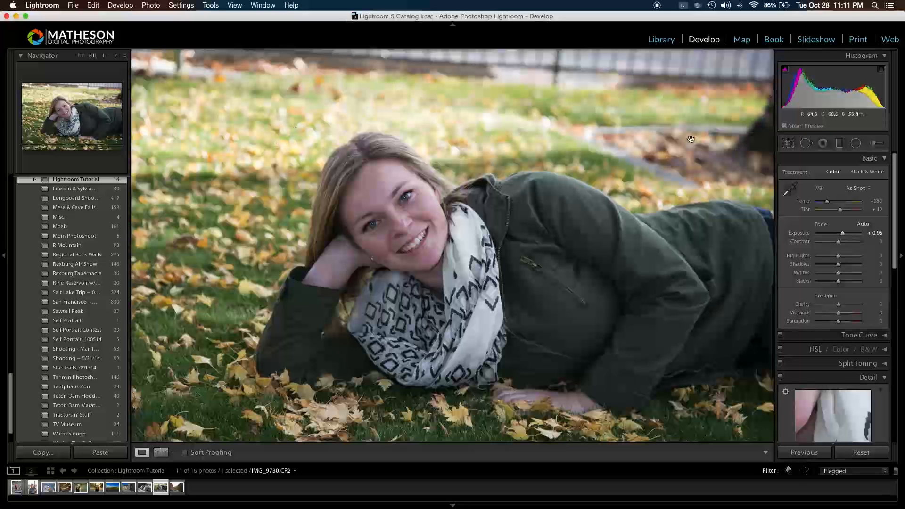
left_click_drag(843, 234, 844, 235)
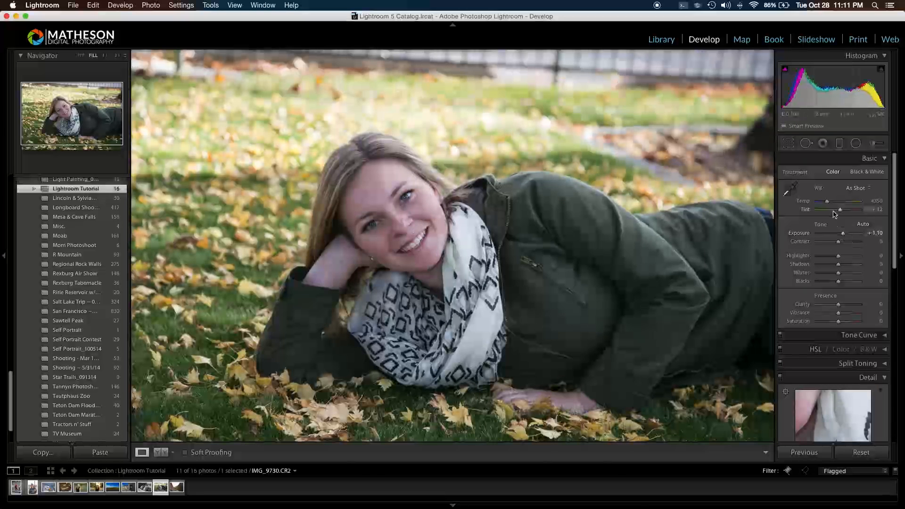
left_click_drag(828, 202, 833, 204)
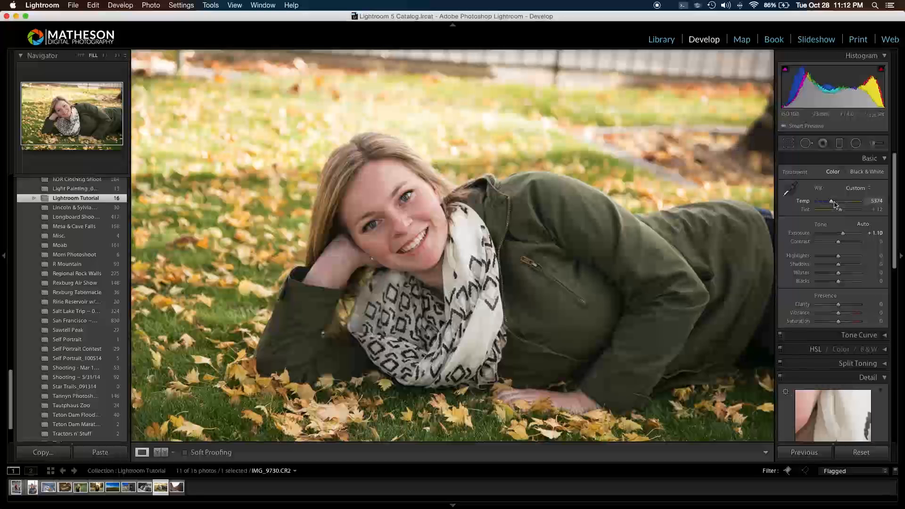
Paint an adjustment brush mask over the bright grass and fence behind the woman, using the mask overlay to check coverage
left_click(872, 146)
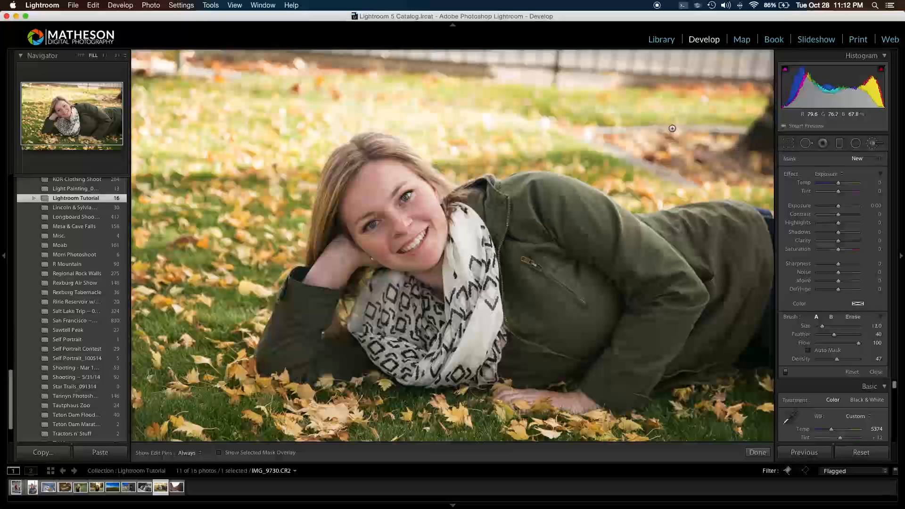
key("o")
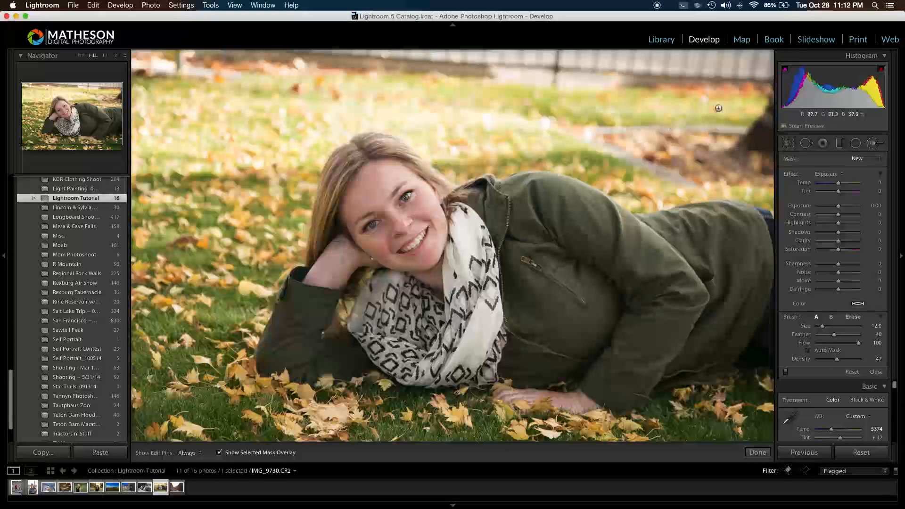
key("h")
mouse_move(745, 98)
left_mouse_down()
mouse_move(573, 96)
mouse_move(541, 107)
mouse_move(594, 117)
mouse_move(495, 127)
mouse_move(708, 110)
mouse_move(673, 121)
mouse_move(491, 135)
mouse_move(467, 129)
mouse_move(517, 97)
mouse_move(150, 91)
mouse_move(157, 126)
mouse_move(151, 145)
mouse_move(143, 136)
mouse_move(145, 153)
mouse_move(300, 143)
mouse_move(358, 110)
mouse_move(401, 107)
mouse_move(445, 120)
mouse_move(453, 139)
mouse_move(369, 110)
mouse_move(337, 112)
mouse_move(307, 145)
mouse_move(275, 127)
mouse_move(311, 123)
mouse_move(197, 121)
mouse_move(181, 146)
mouse_move(207, 148)
mouse_move(148, 155)
mouse_move(217, 147)
mouse_move(149, 148)
mouse_move(139, 78)
mouse_move(140, 67)
mouse_move(679, 70)
mouse_move(765, 62)
mouse_move(729, 95)
mouse_move(747, 103)
left_mouse_up()
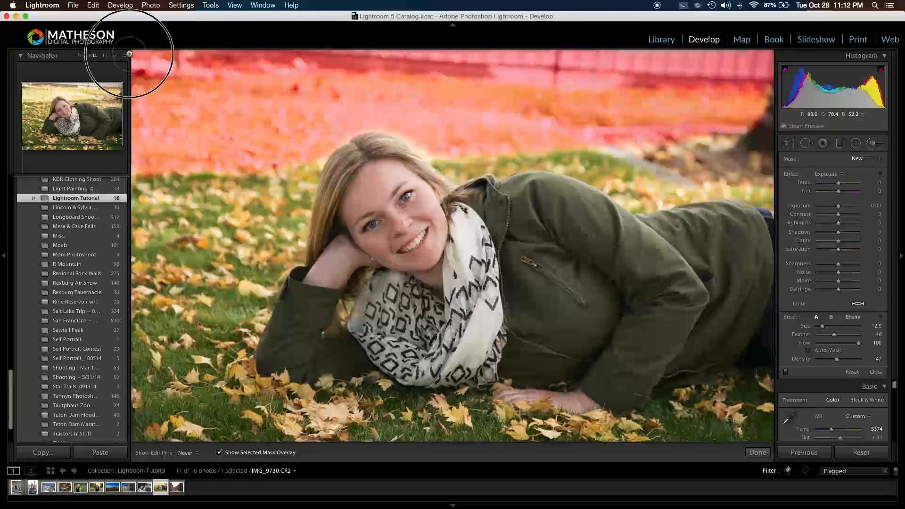
mouse_move(497, 69)
left_mouse_down()
mouse_move(685, 82)
mouse_move(704, 68)
mouse_move(564, 66)
left_mouse_up()
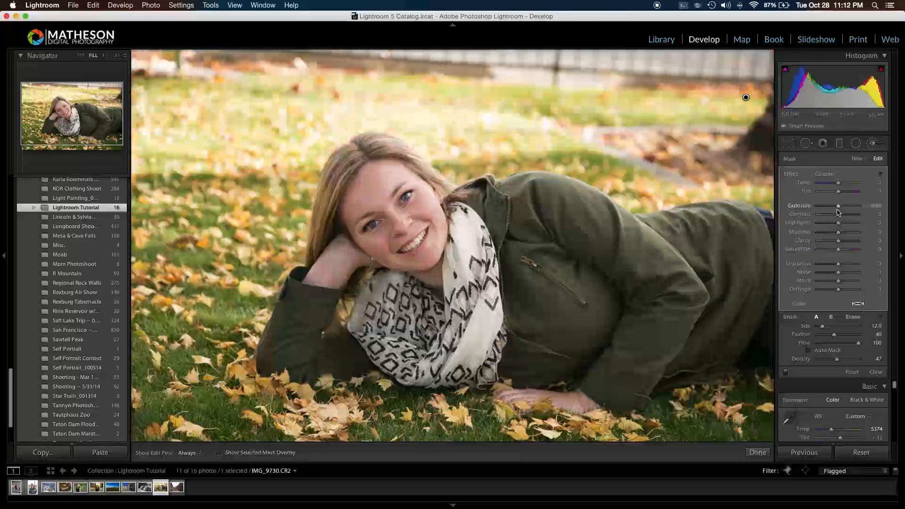
Set the background mask's exposure to -2.67 and lower the photo's overall exposure to +0.35
left_click_drag(840, 211, 824, 213)
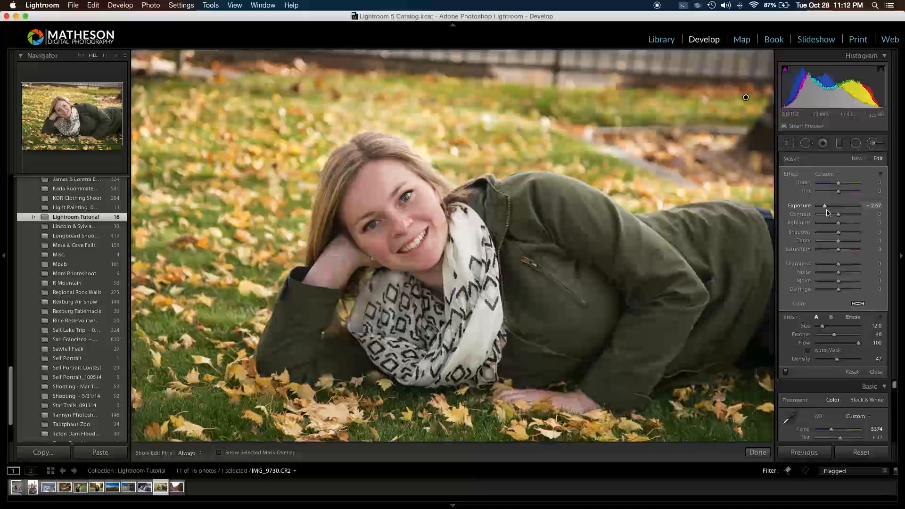
left_click(872, 145)
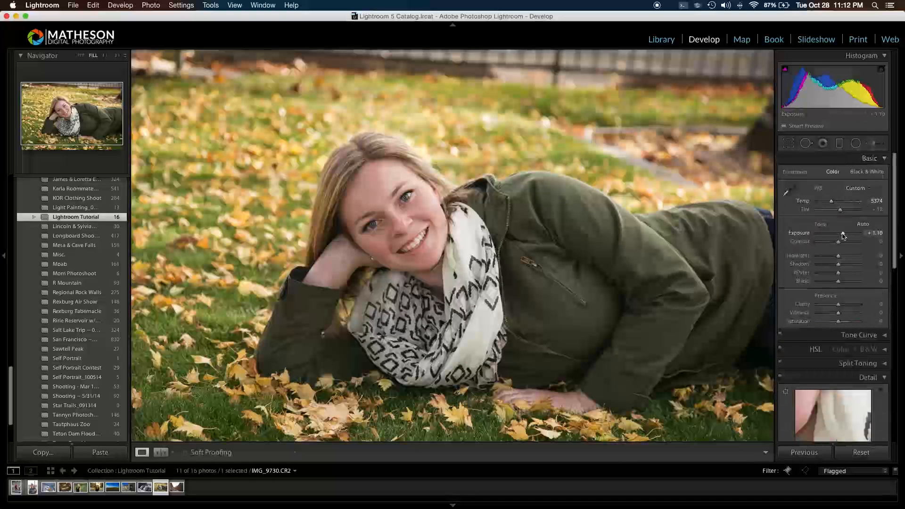
left_click_drag(844, 236, 841, 238)
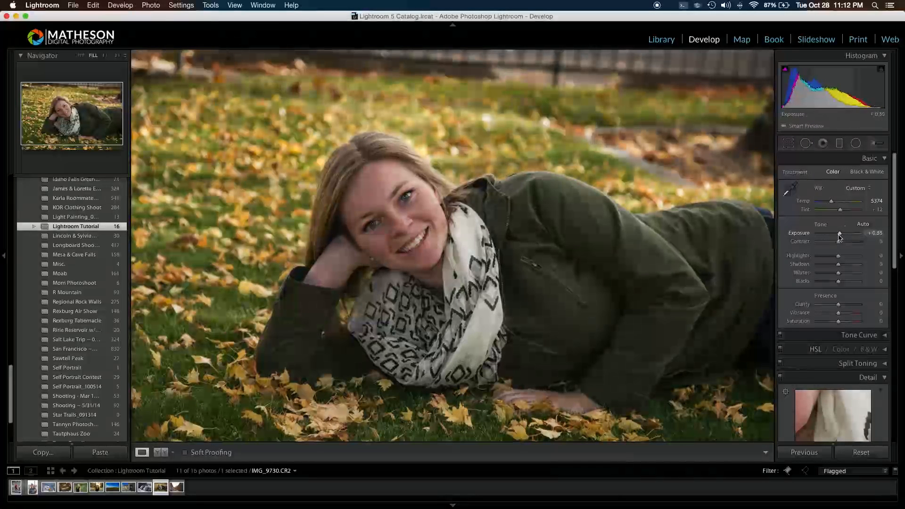
Paint a new adjustment brush mask over the woman's face, hair, scarf, jacket and hands, and set its exposure to 1.72
left_click(872, 145)
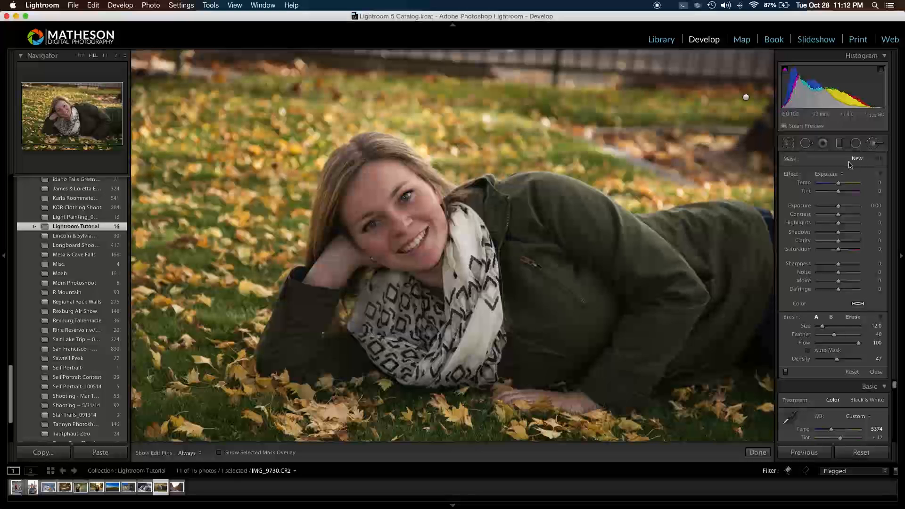
left_click(499, 272)
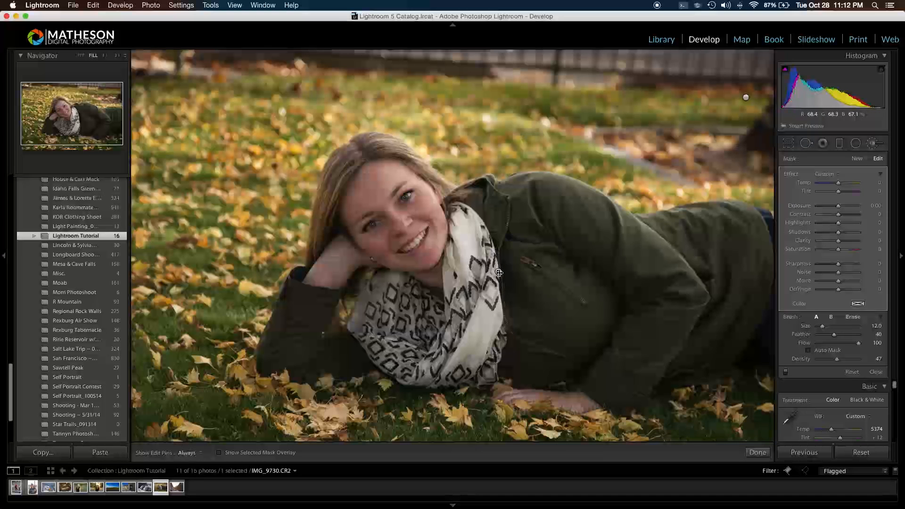
key("o")
mouse_move(499, 264)
left_mouse_down()
mouse_move(463, 239)
mouse_move(475, 302)
mouse_move(441, 328)
left_mouse_up()
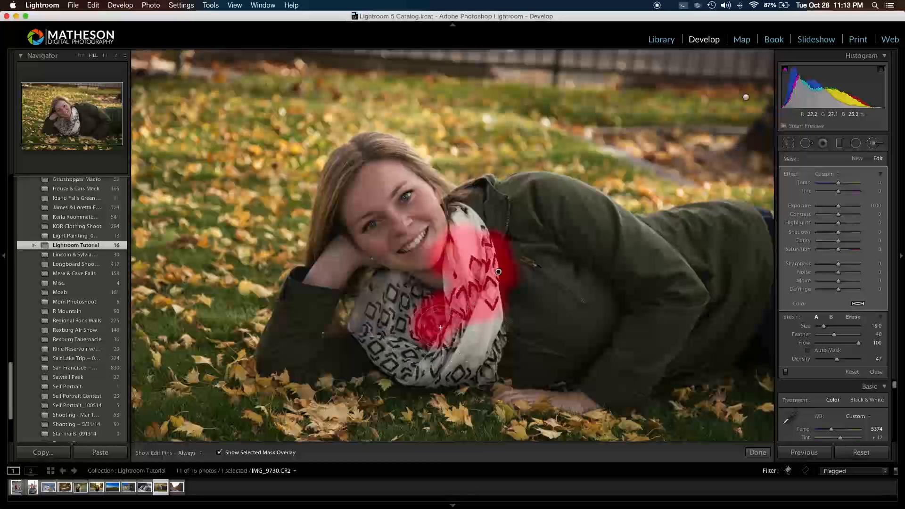
key("]")
mouse_move(430, 314)
left_mouse_down()
mouse_move(429, 260)
mouse_move(375, 190)
mouse_move(375, 168)
mouse_move(410, 196)
mouse_move(476, 193)
mouse_move(692, 233)
mouse_move(727, 224)
mouse_move(753, 267)
mouse_move(754, 320)
mouse_move(681, 353)
mouse_move(614, 362)
mouse_move(543, 346)
mouse_move(290, 351)
mouse_move(346, 272)
mouse_move(360, 191)
mouse_move(381, 249)
mouse_move(355, 332)
mouse_move(569, 309)
mouse_move(511, 305)
mouse_move(516, 274)
mouse_move(608, 260)
mouse_move(701, 288)
mouse_move(736, 284)
mouse_move(704, 298)
mouse_move(792, 219)
mouse_move(665, 254)
left_mouse_up()
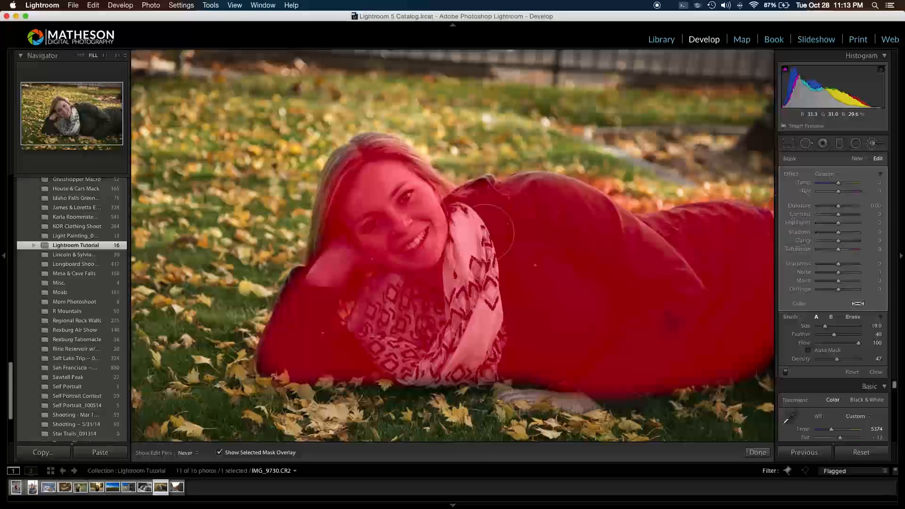
mouse_move(375, 161)
left_mouse_down()
mouse_move(352, 198)
mouse_move(347, 252)
left_mouse_up()
left_click_drag(336, 292, 347, 218)
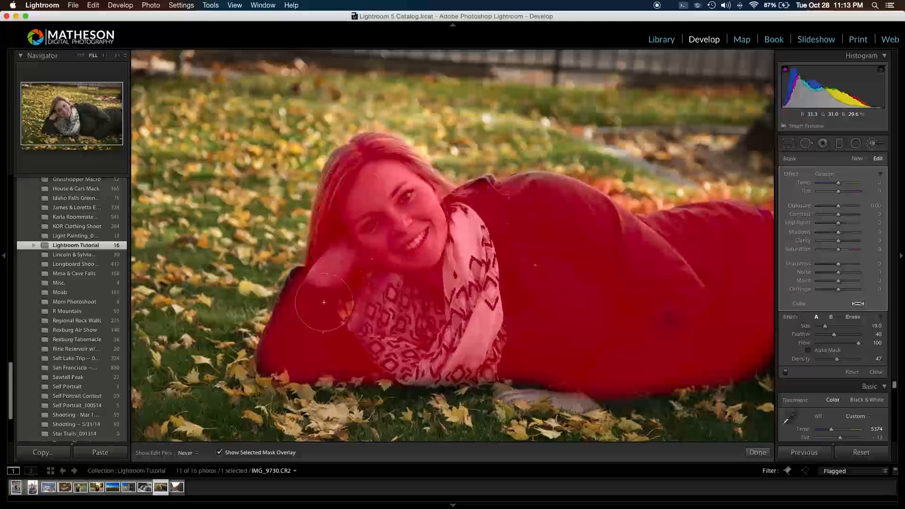
left_click_drag(310, 299, 296, 333)
mouse_move(481, 348)
left_mouse_down()
mouse_move(540, 363)
mouse_move(519, 377)
mouse_move(589, 379)
mouse_move(621, 380)
left_mouse_up()
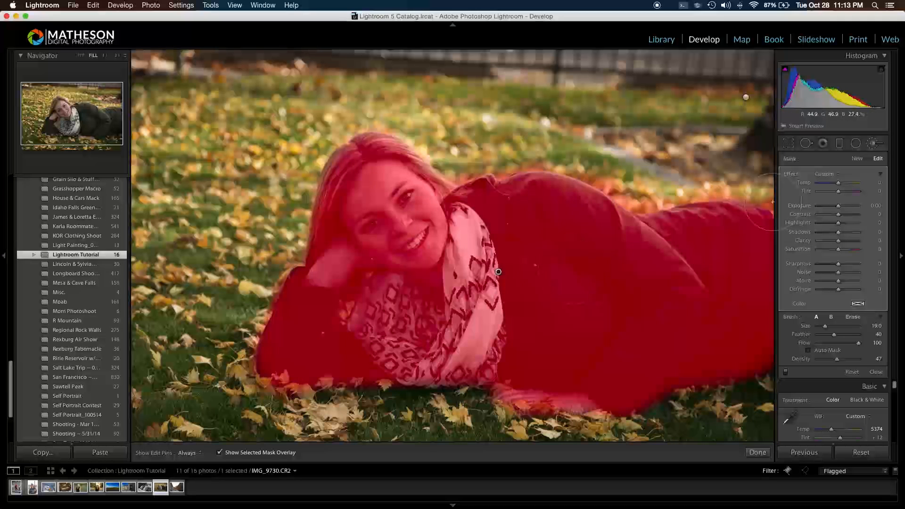
key("o")
left_click_drag(843, 208, 849, 210)
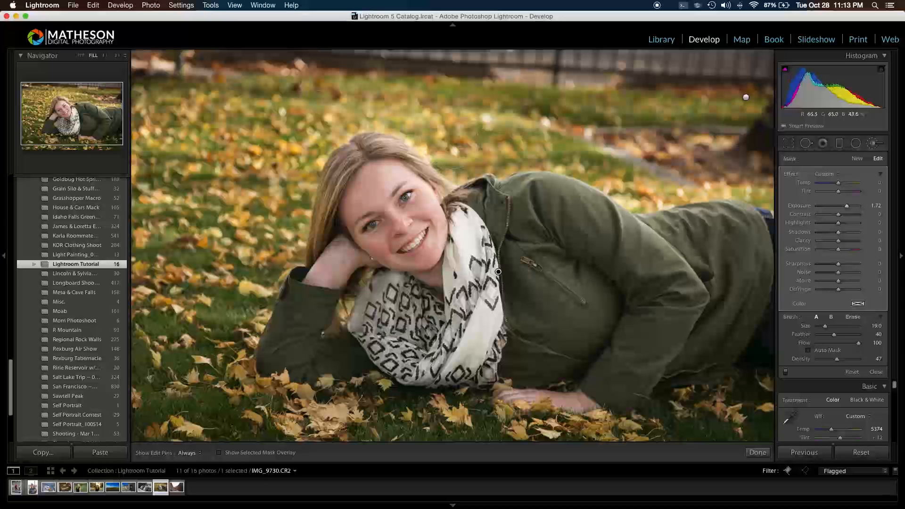
Erase the brightening mask's spill on the grass around the woman's elbow and set the mask's temperature to 24
key("bracketright")
key("alt")
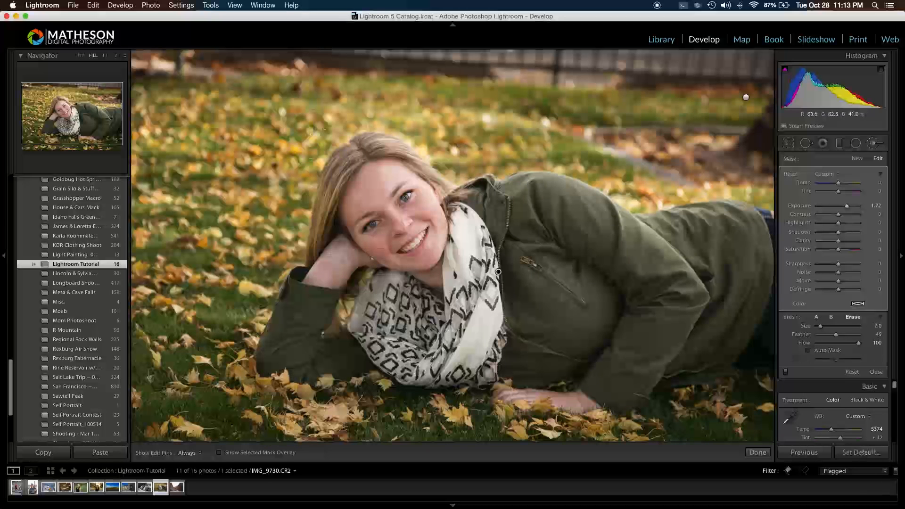
key("h")
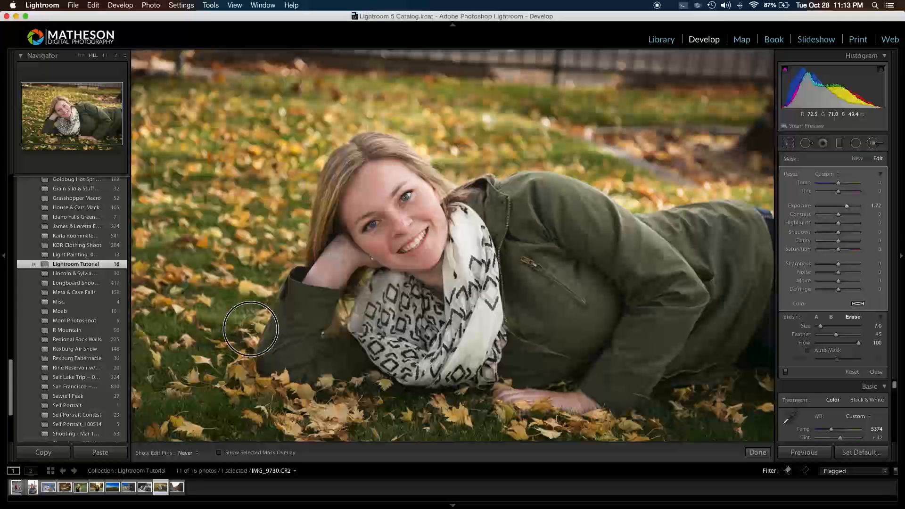
mouse_move(256, 313)
left_mouse_down()
mouse_move(238, 349)
mouse_move(239, 378)
mouse_move(304, 401)
left_mouse_up()
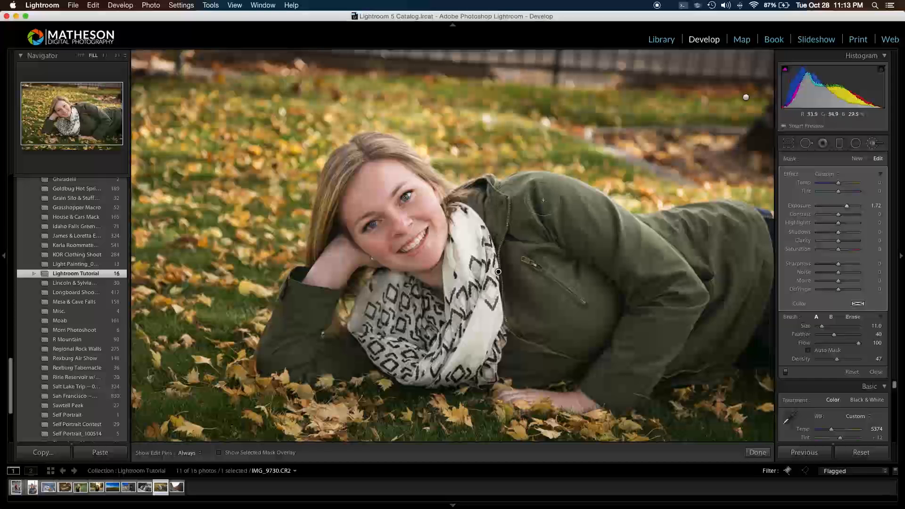
left_click_drag(839, 184, 845, 186)
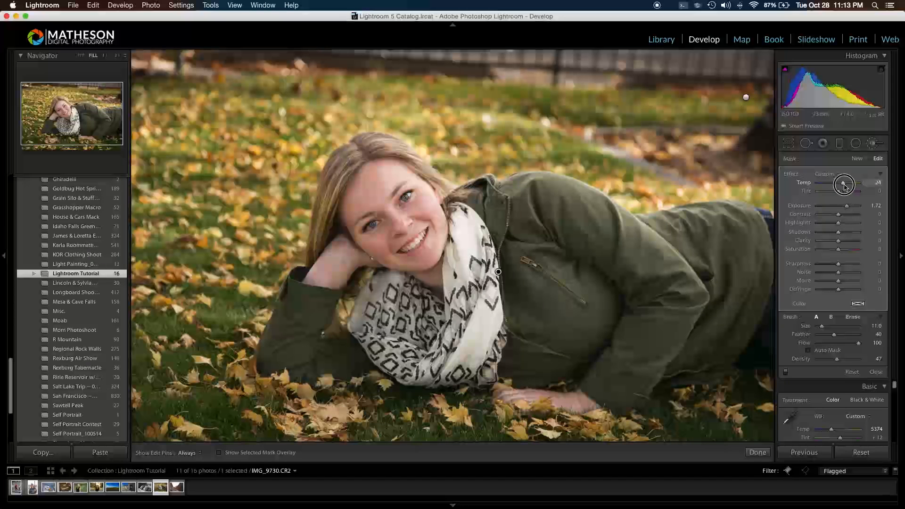
Close the adjustment brush and compare the edited portrait with its Before view
left_click(873, 143)
key("backslash")
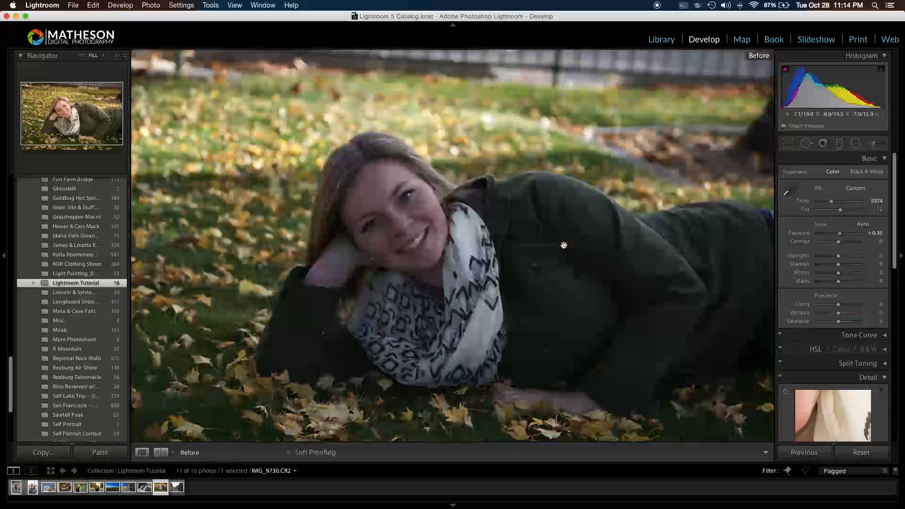
key("backslash")
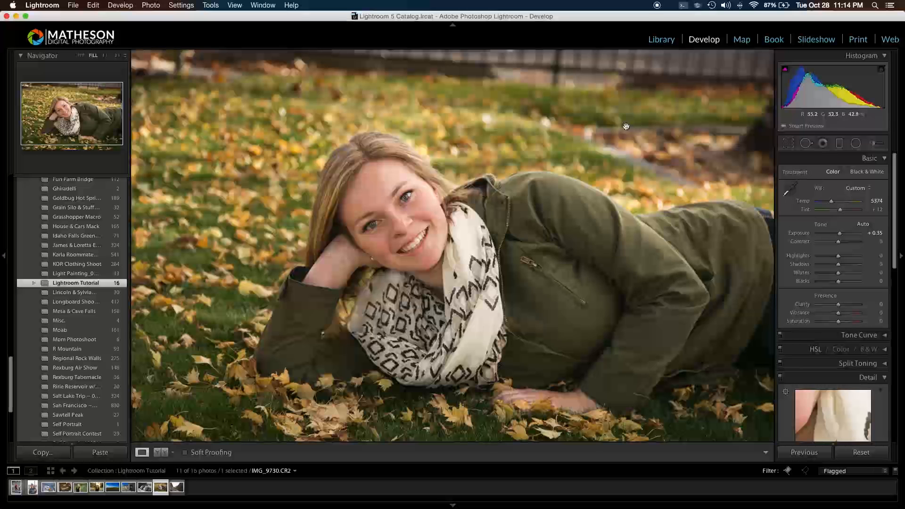
Crop the portrait tighter from its upper-left corner, keeping the As Shot aspect
left_click(789, 144)
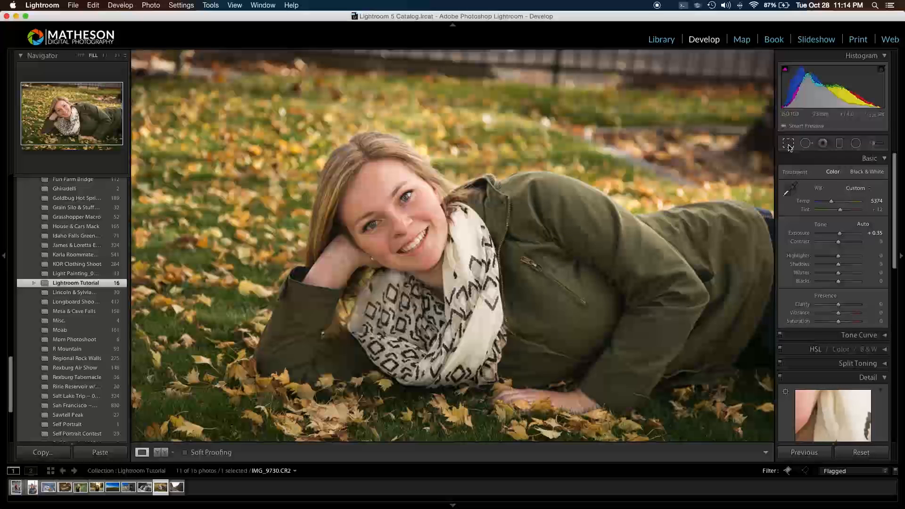
left_click_drag(168, 57, 194, 64)
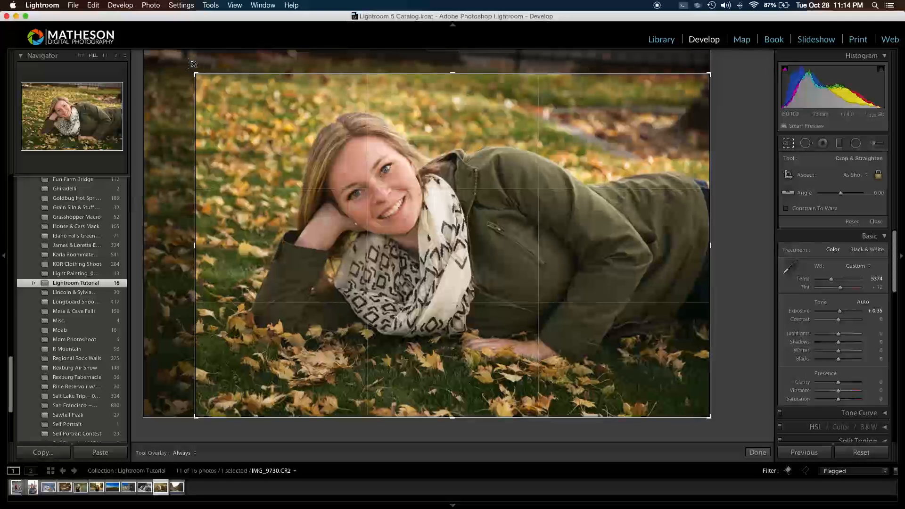
key("Return")
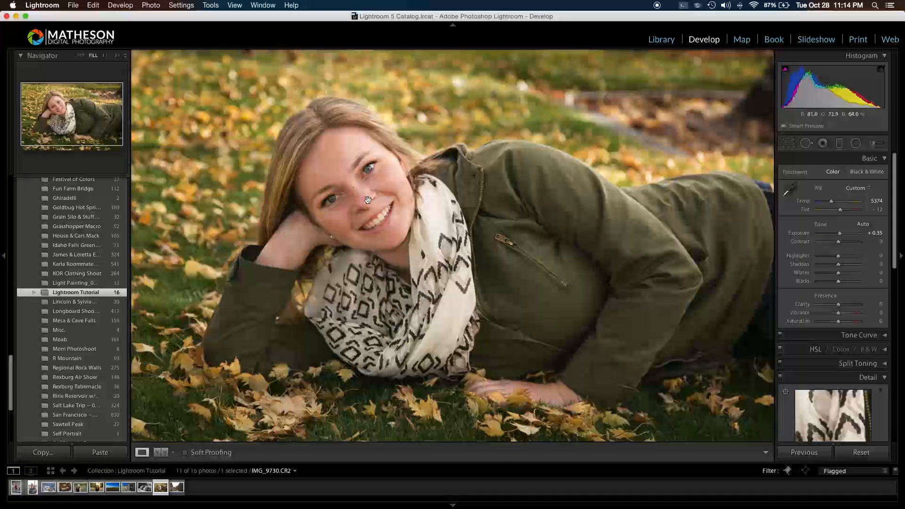
Brush the woman's teeth with the Teeth Whitening effect
left_click(105, 55)
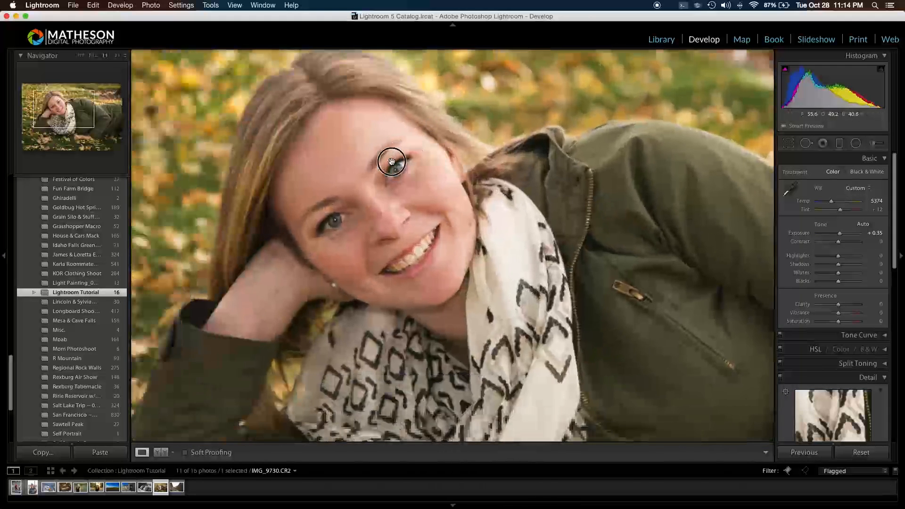
left_click(876, 144)
left_click(839, 175)
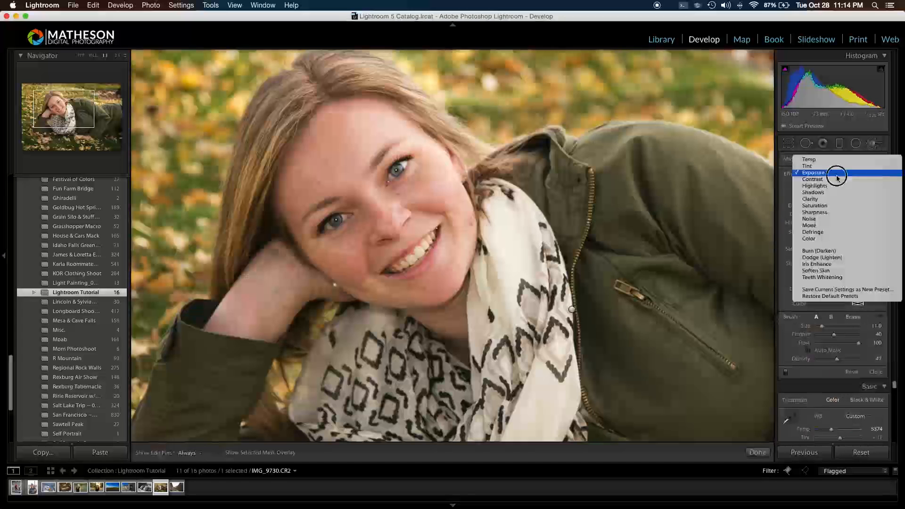
left_click(834, 278)
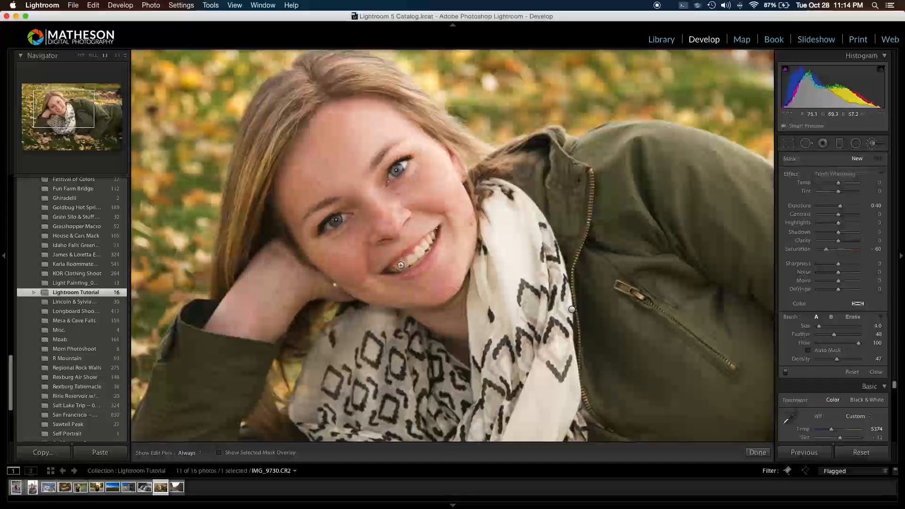
key("h")
mouse_move(414, 253)
left_mouse_down()
mouse_move(416, 237)
mouse_move(431, 236)
mouse_move(409, 264)
left_mouse_up()
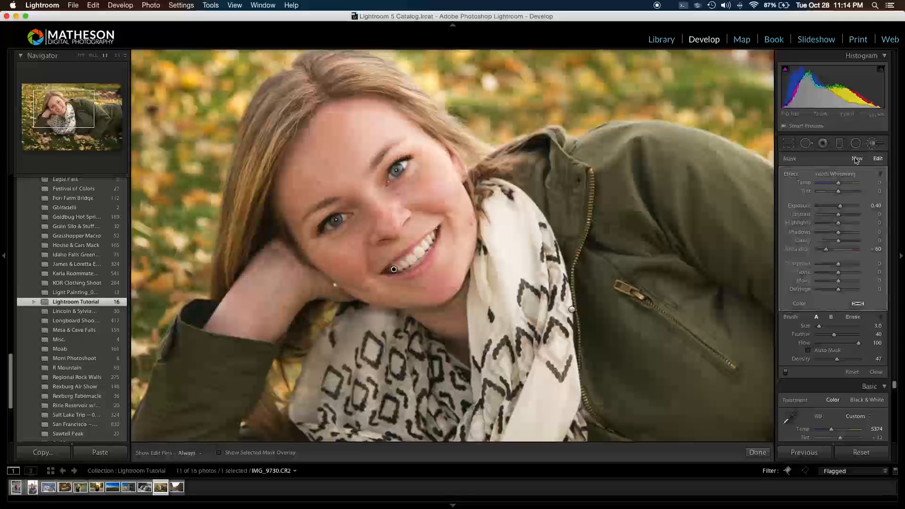
Add a new brush mask with the Iris Enhance effect and apply it to both of the woman's irises
left_click(856, 159)
left_click(844, 174)
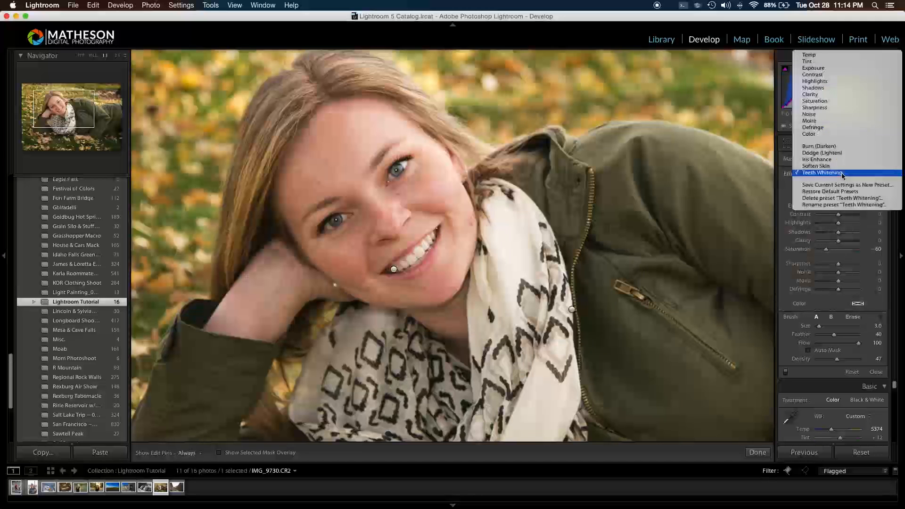
left_click(824, 161)
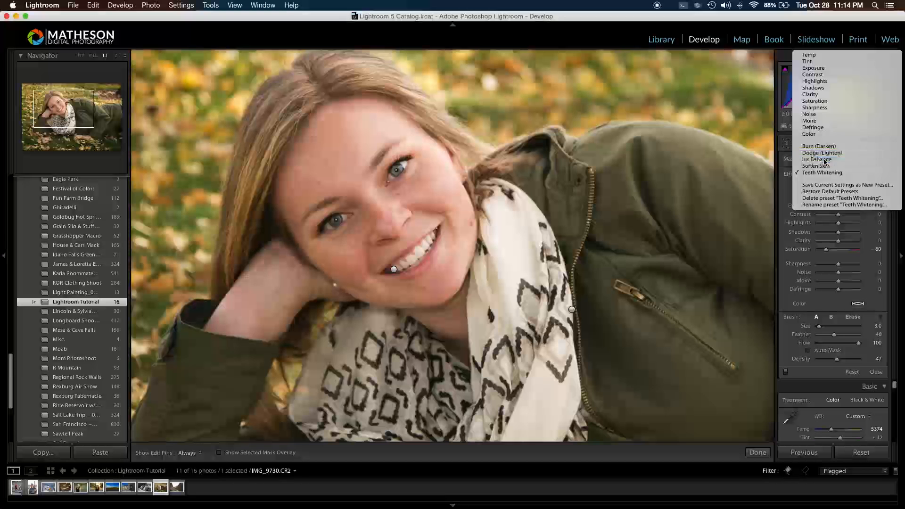
key("h")
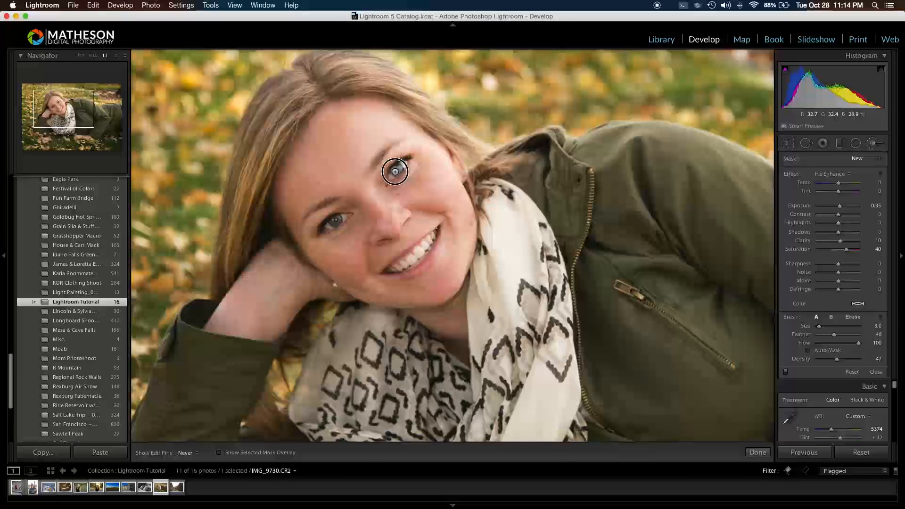
left_click(397, 171)
left_click_drag(336, 220, 336, 220)
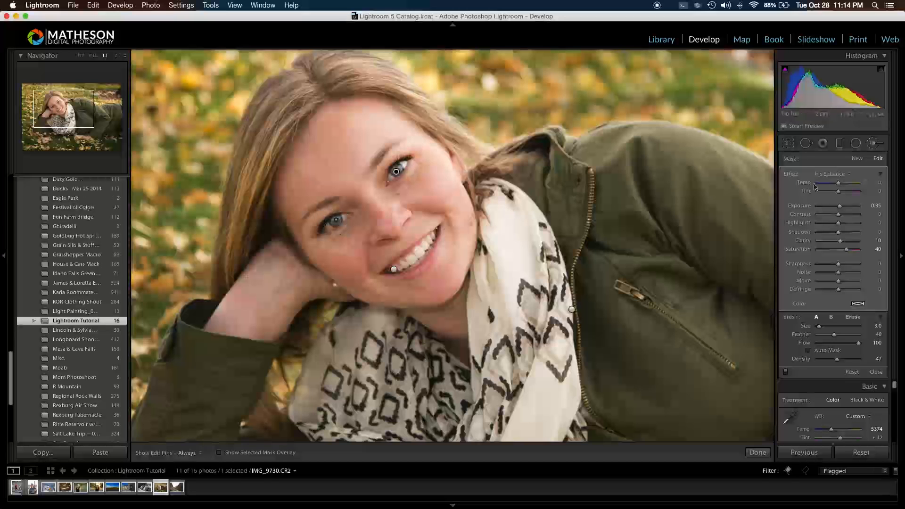
Heal the small spot on the woman's cheek beside her ear with a slightly larger healing brush
left_click(806, 143)
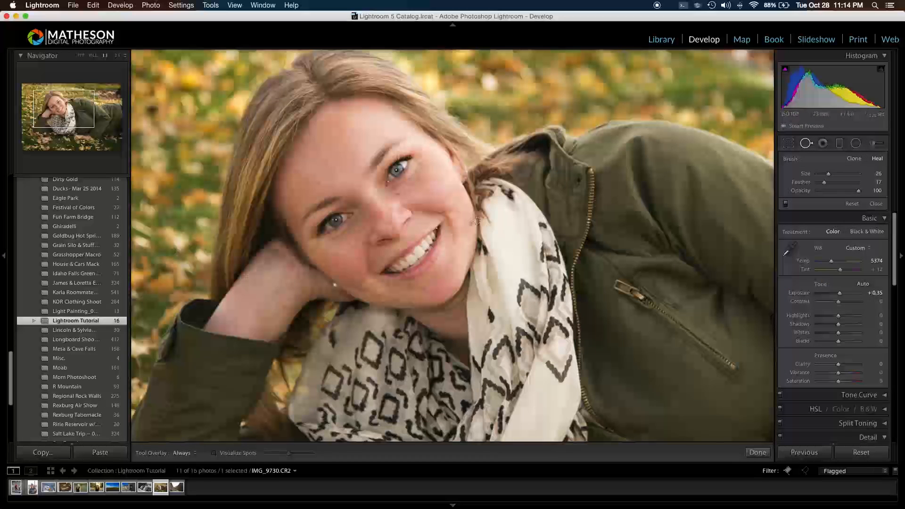
scroll(480, 217, "up", 4)
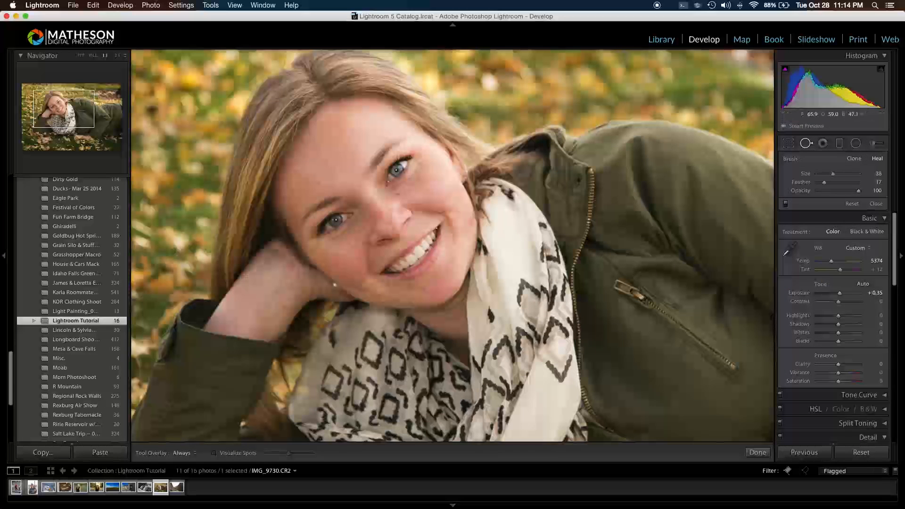
left_click(471, 222)
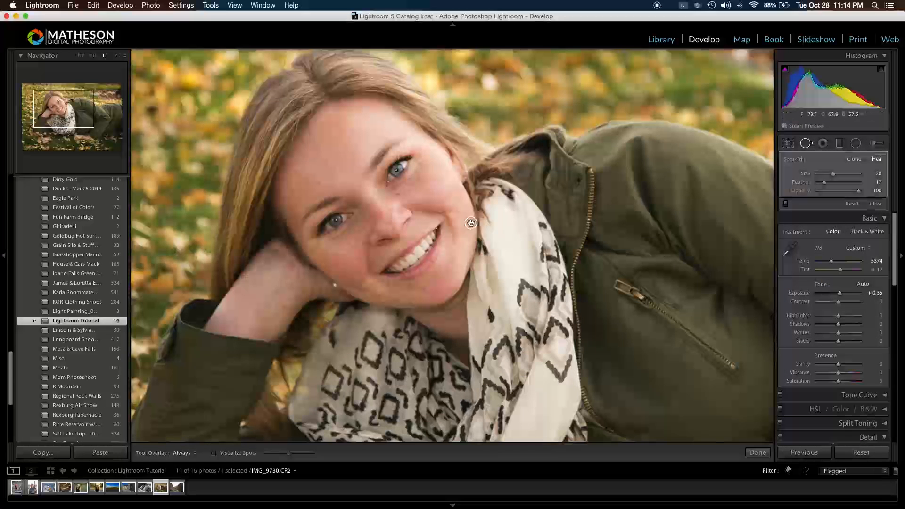
left_click(806, 143)
View the whole portrait and compare the finished edit with its Before version
left_click(577, 236)
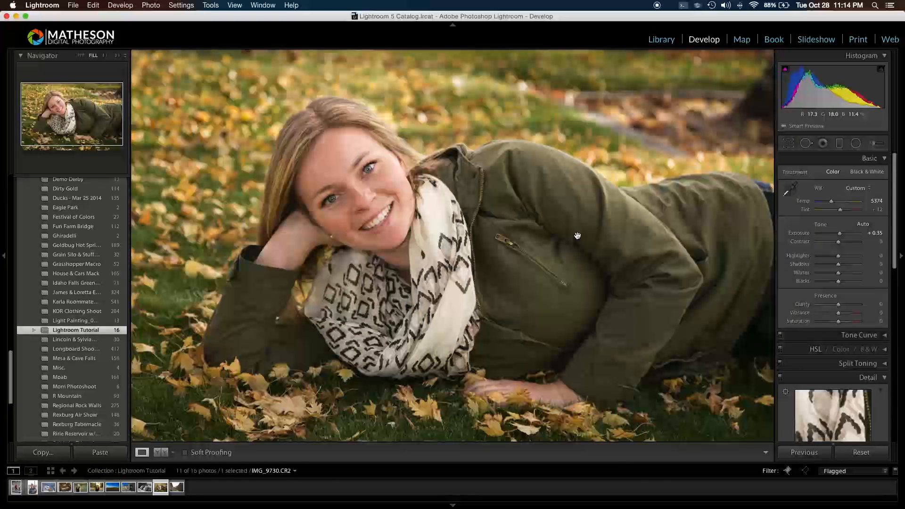
key("backslash")
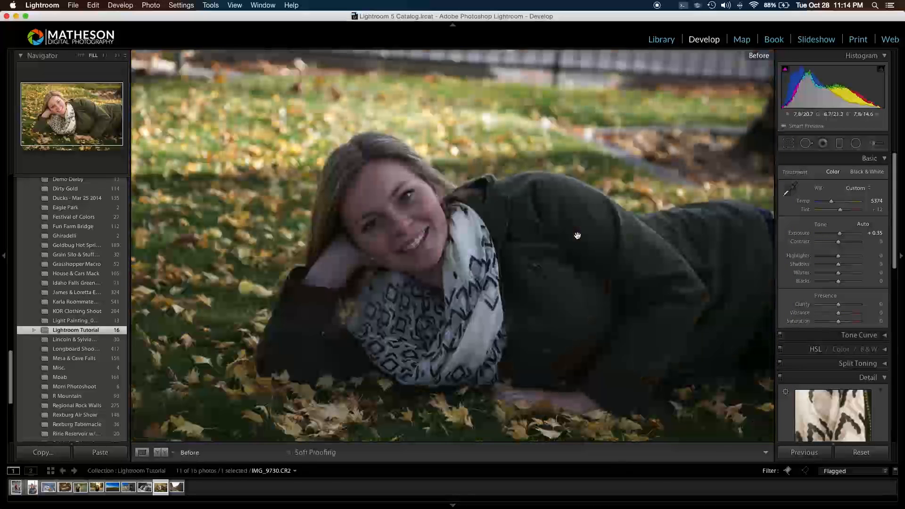
key("backslash")
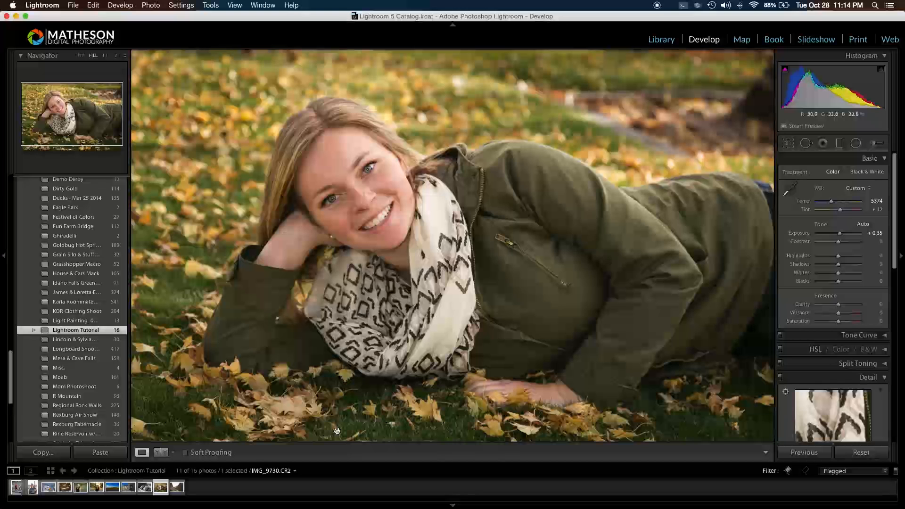
Open the canyon photo IMG_0967.CR2, fit it in the view and enable lens profile corrections
key("Right")
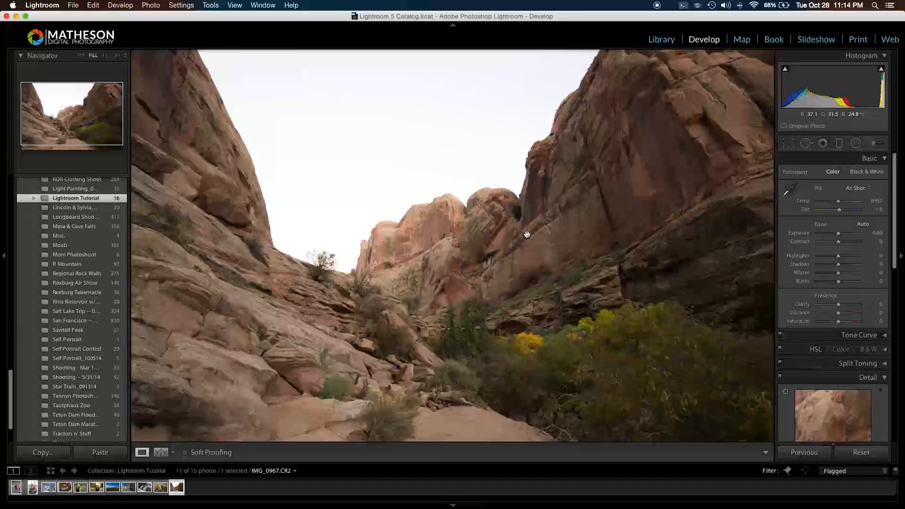
left_click(80, 56)
scroll(834, 285, "down", 8)
scroll(834, 284, "down", 3)
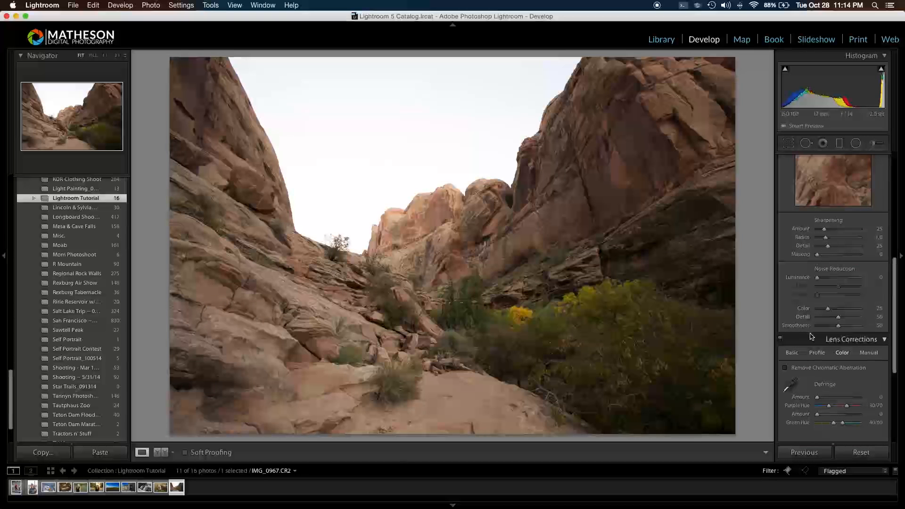
left_click(793, 354)
left_click(817, 354)
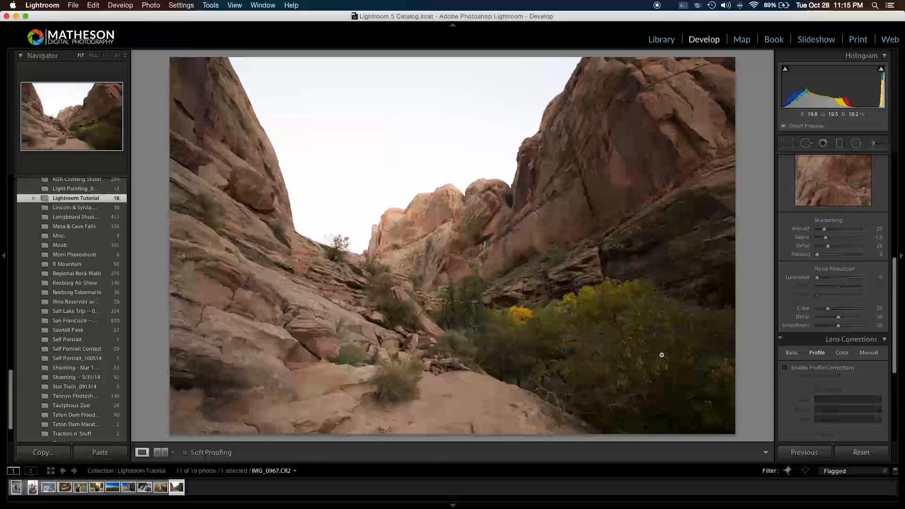
left_click(797, 371)
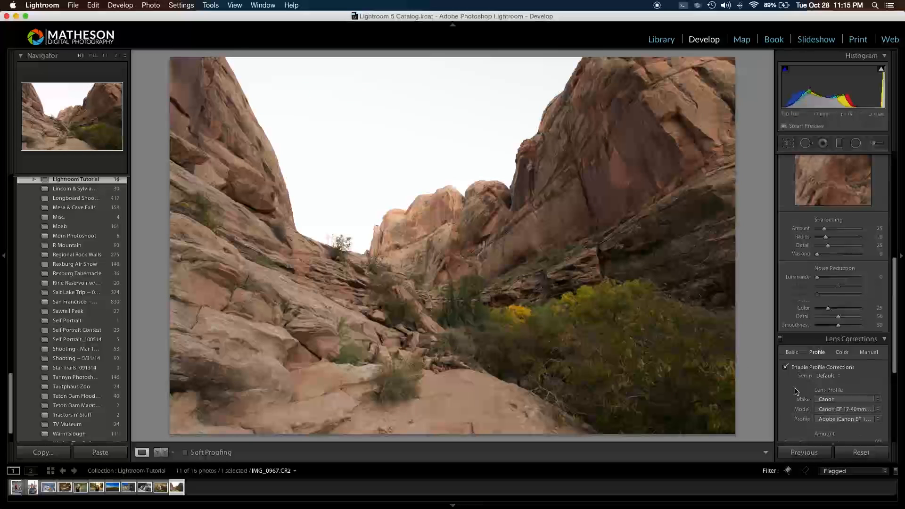
scroll(797, 391, "down", 2)
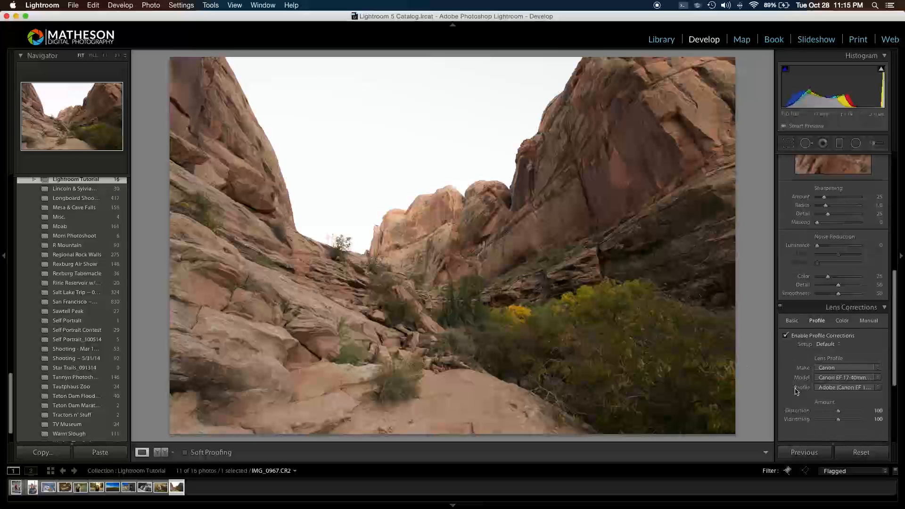
Choose the Canon EF 17-40mm f/4 L USM lens model and toggle the profile corrections off and on to compare
left_click(880, 379)
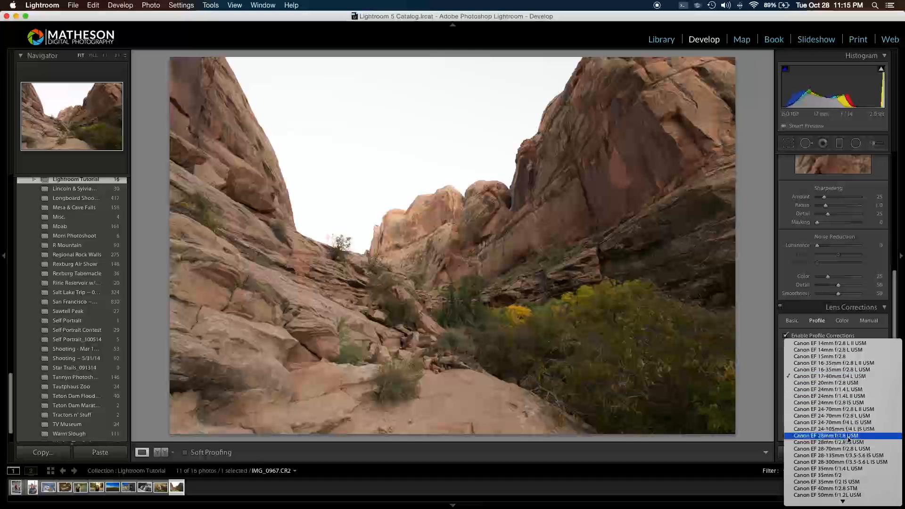
left_click(829, 379)
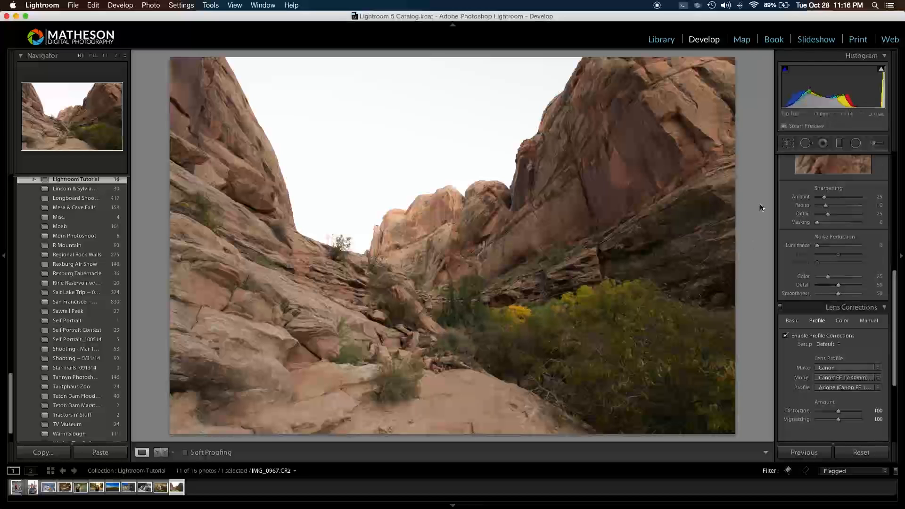
left_click(796, 338)
left_click(796, 337)
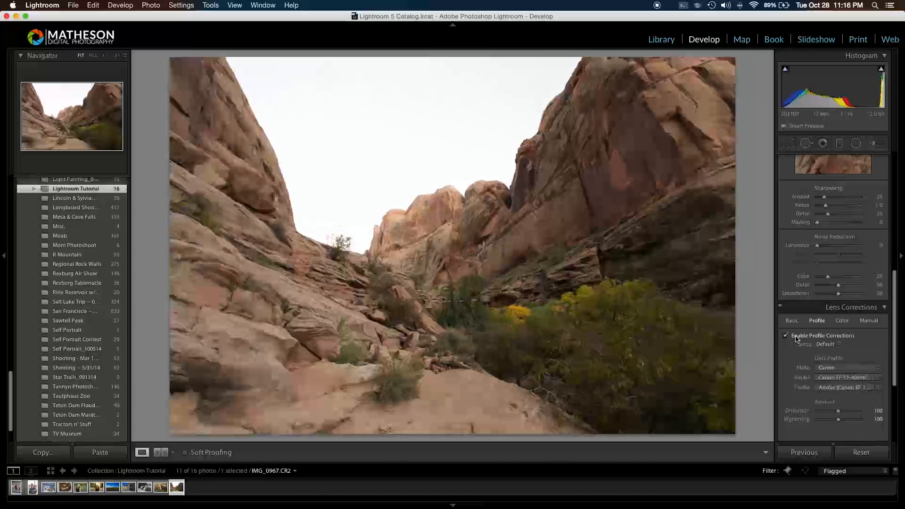
Examine the adjustment brush, radial filter and red eye correction tools and look through the remaining Develop settings
scroll(807, 309, "up", 3)
scroll(806, 309, "up", 5)
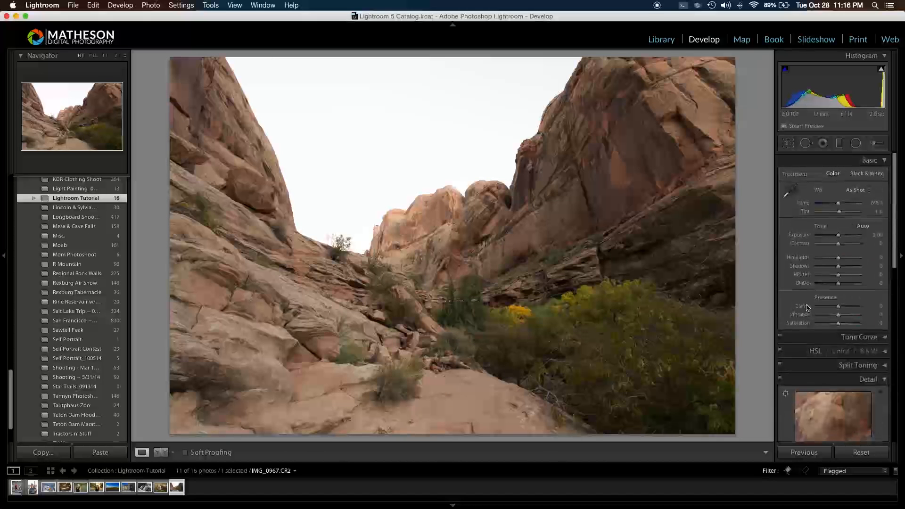
left_click(875, 144)
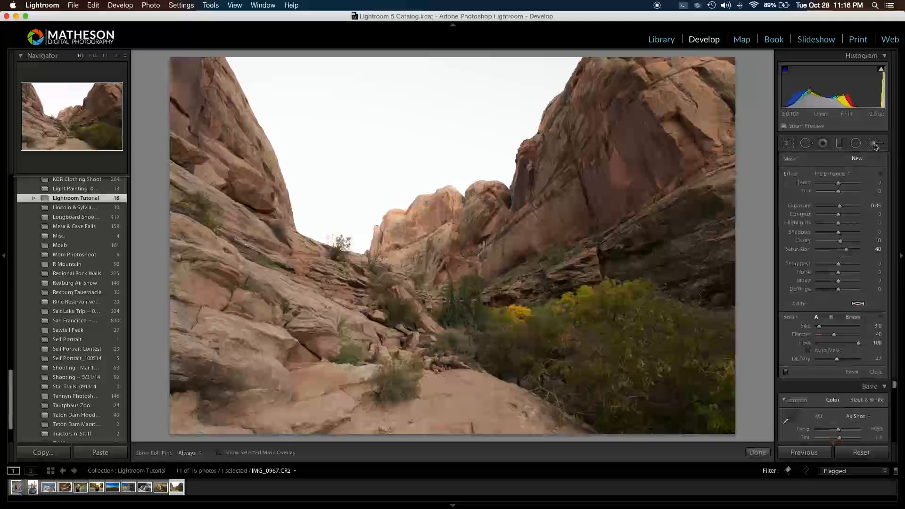
left_click(875, 145)
left_click(857, 144)
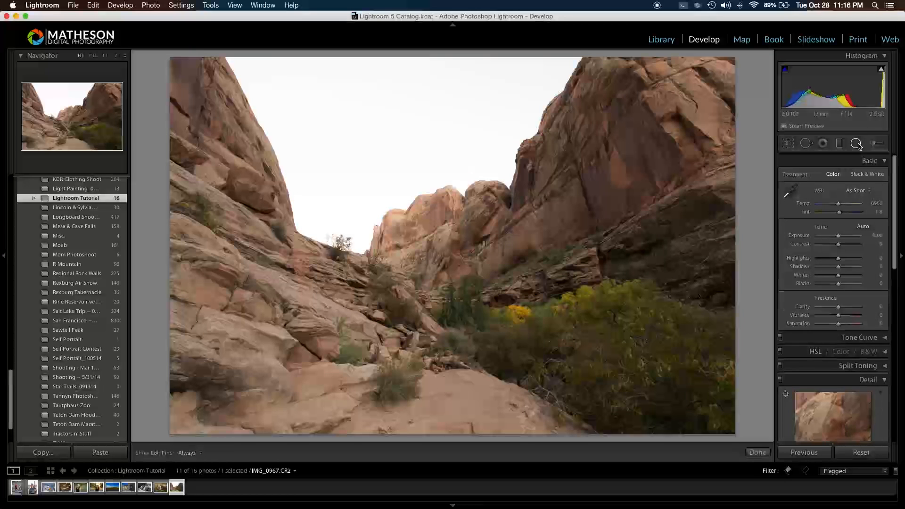
left_click(823, 143)
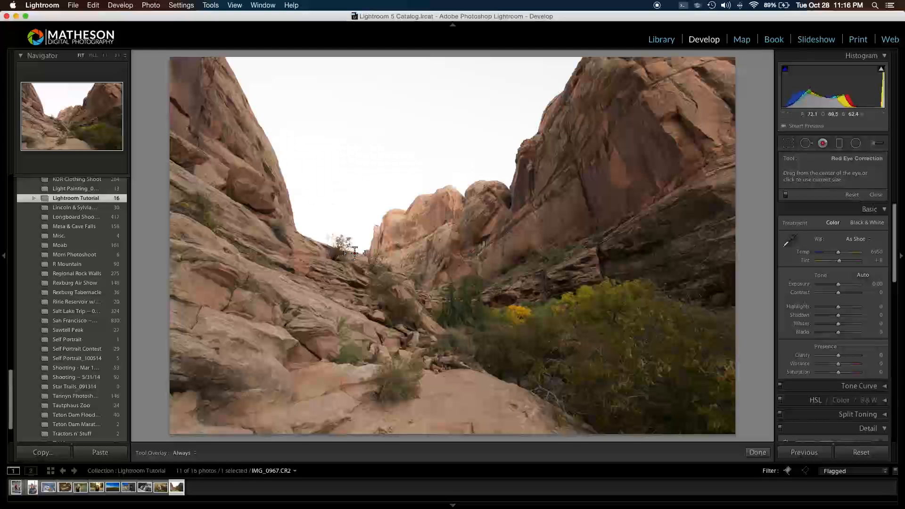
left_click(823, 144)
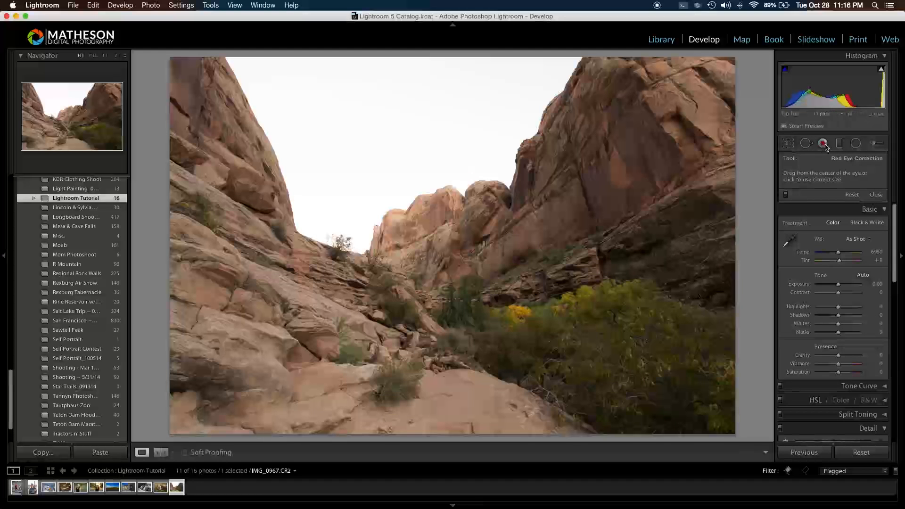
scroll(811, 276, "down", 15)
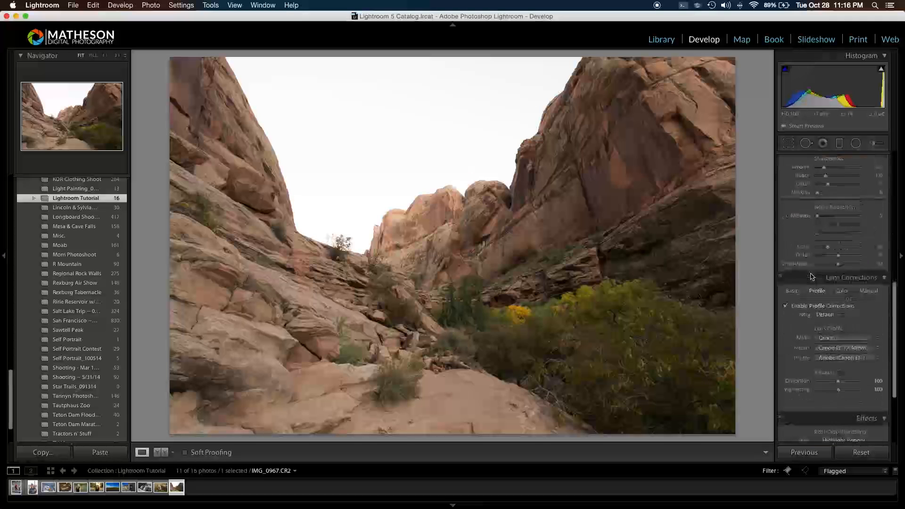
scroll(808, 291, "up", 15)
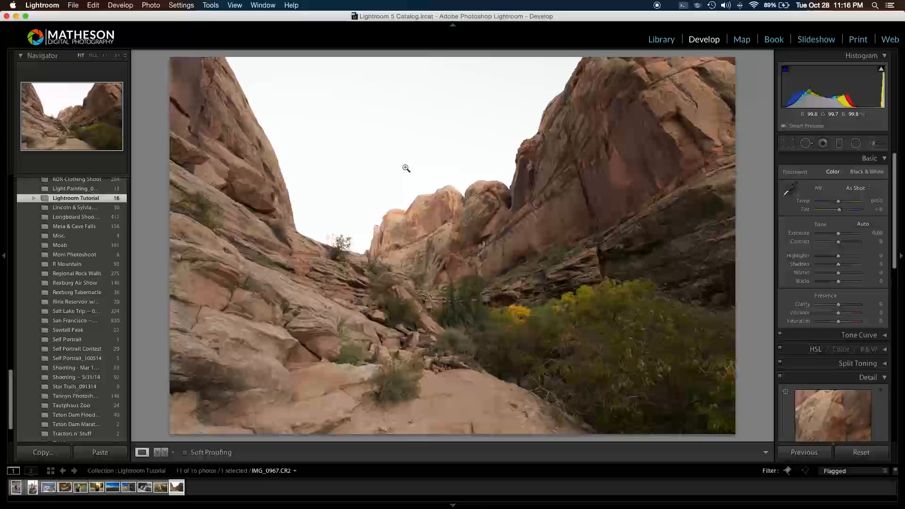
View the external editing options available for the canyon photo without choosing any
right_click(383, 158)
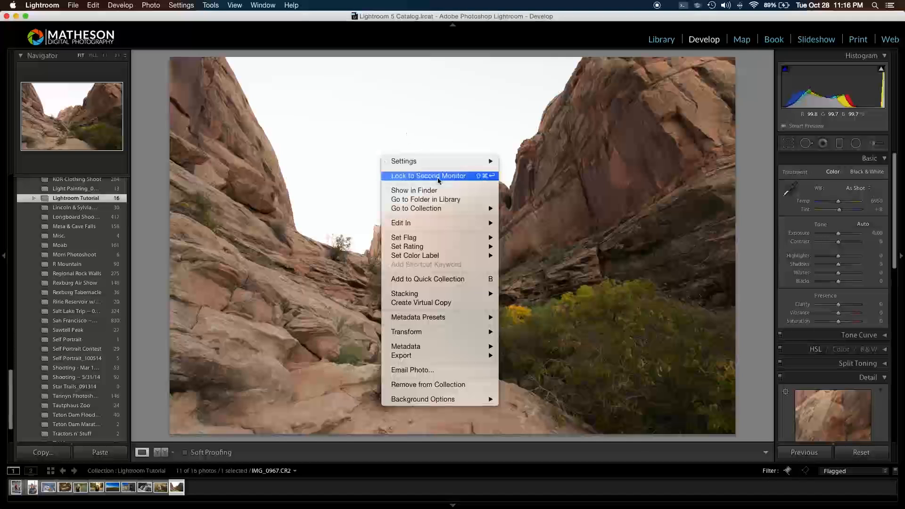
mouse_move(442, 223)
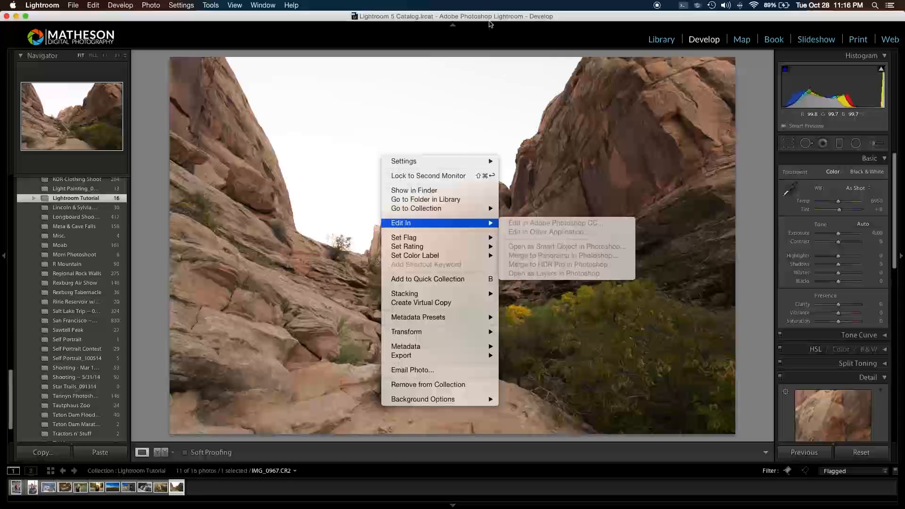
left_click(541, 207)
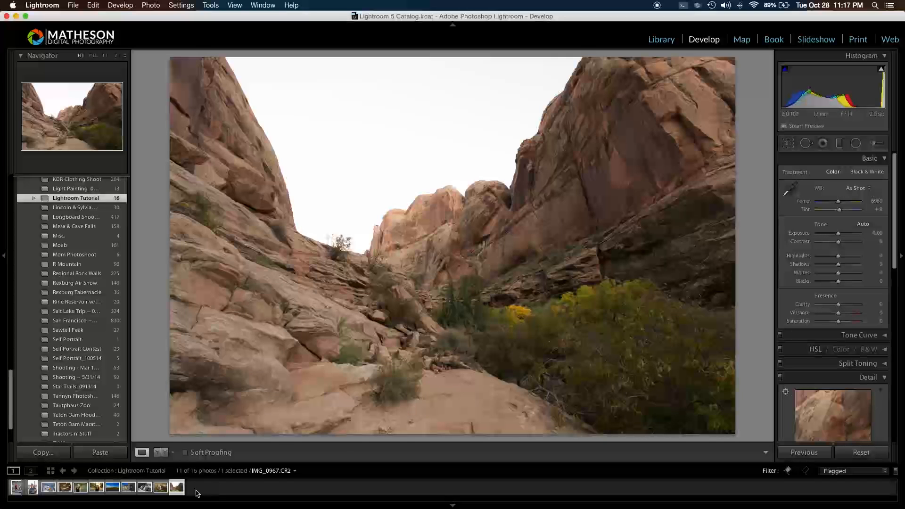
Deselect the canyon photo and switch to the Library module
left_click(192, 492)
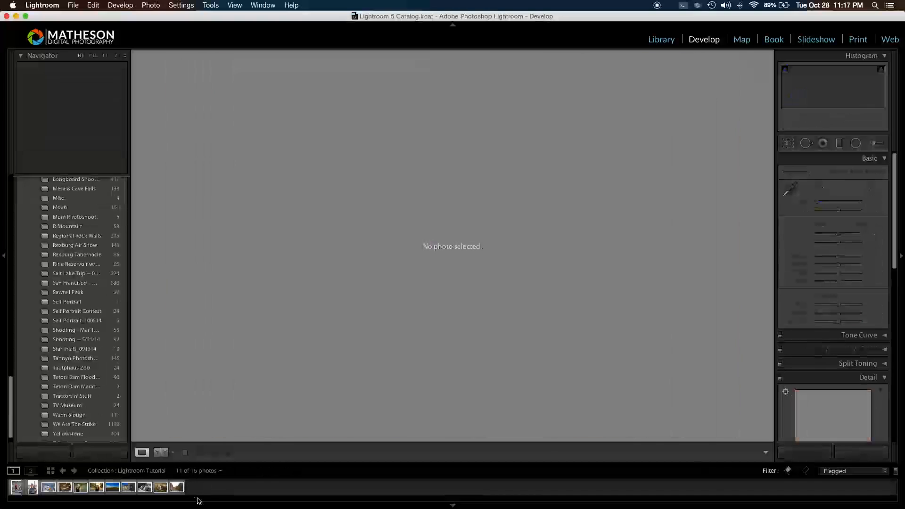
left_click(180, 492)
left_click(198, 491)
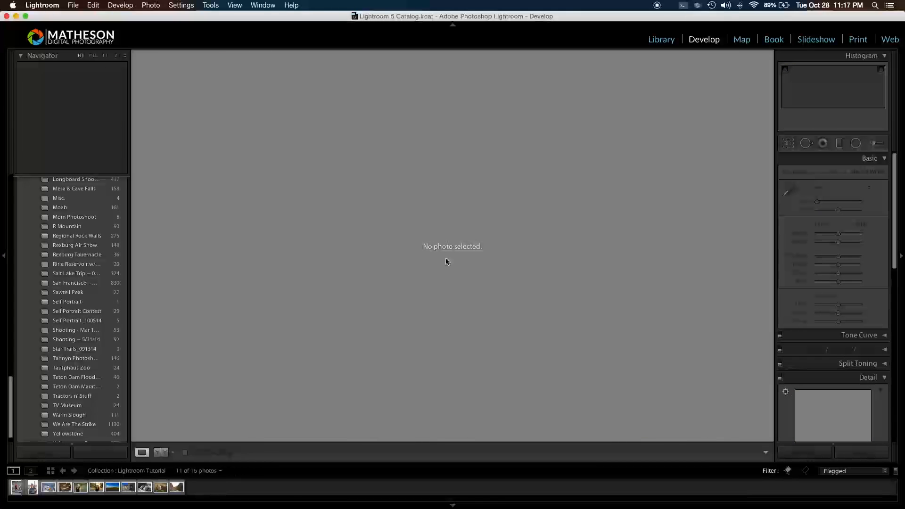
left_click(661, 39)
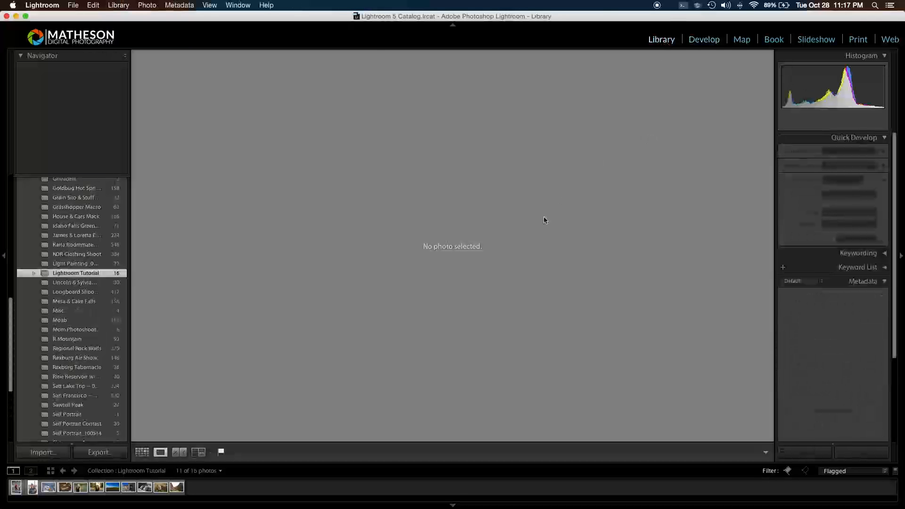